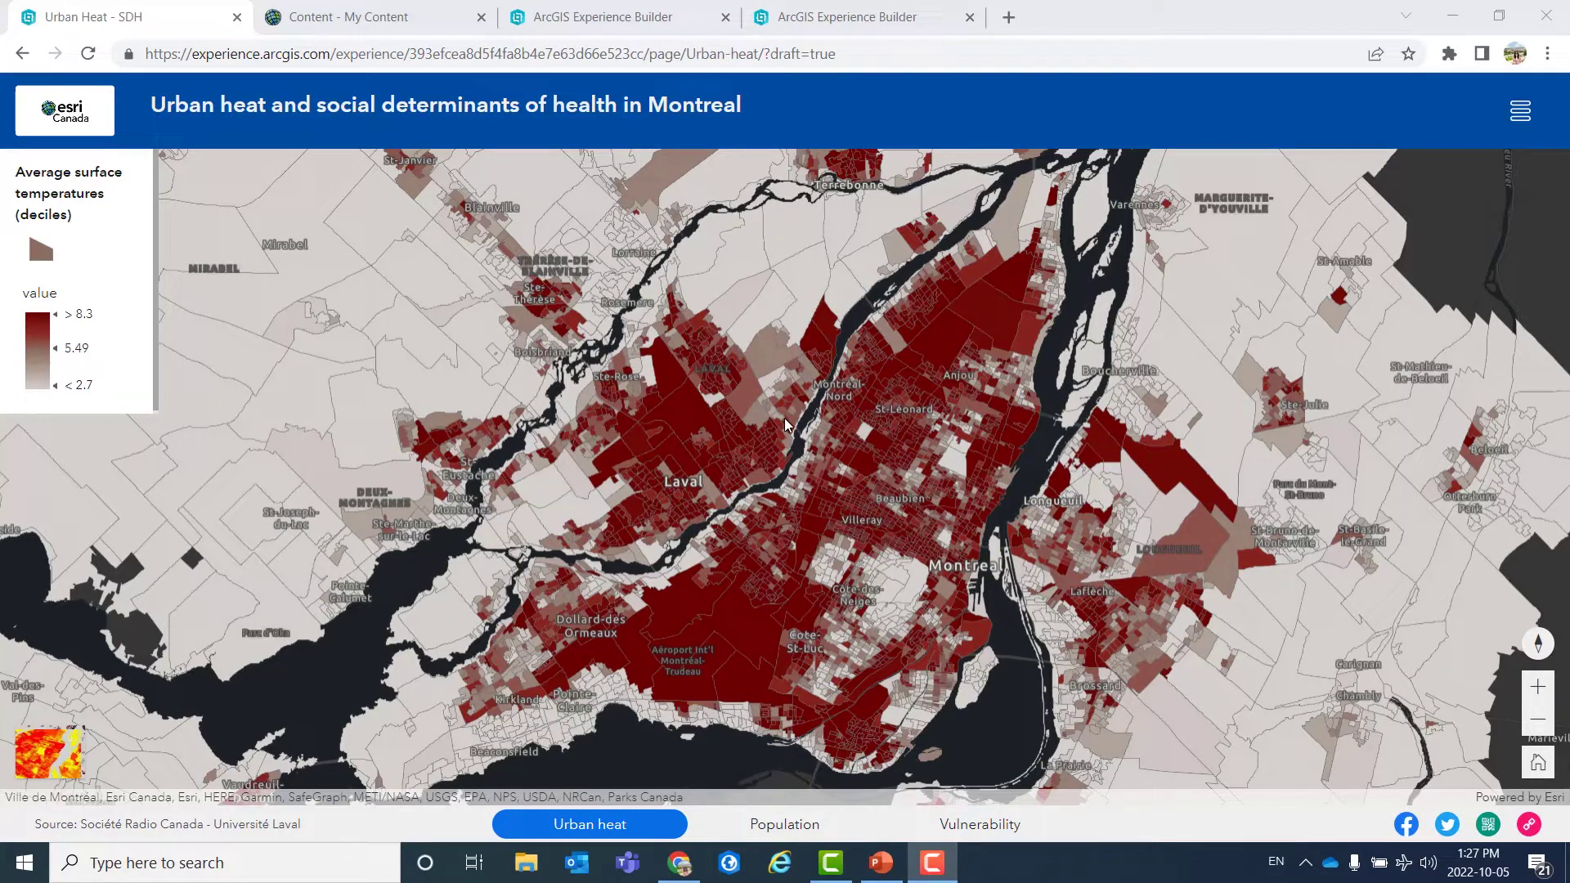
View the heat map as a rotated 3D scene, then return to the flat 2D decile map.
left_click(61, 753)
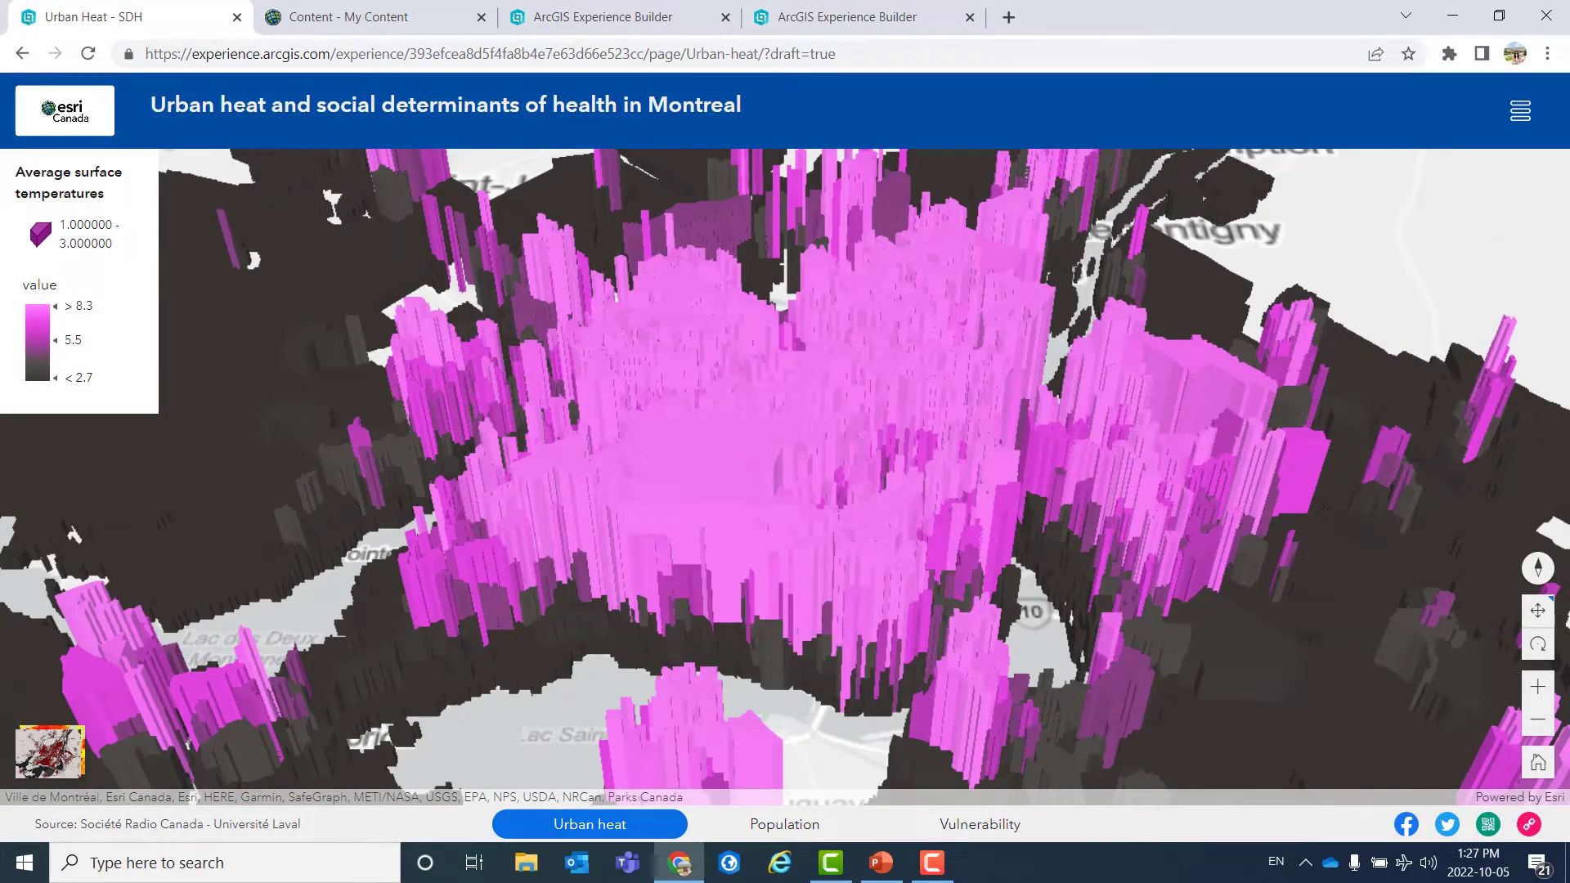
left_click(1538, 646)
left_click_drag(875, 357, 723, 378)
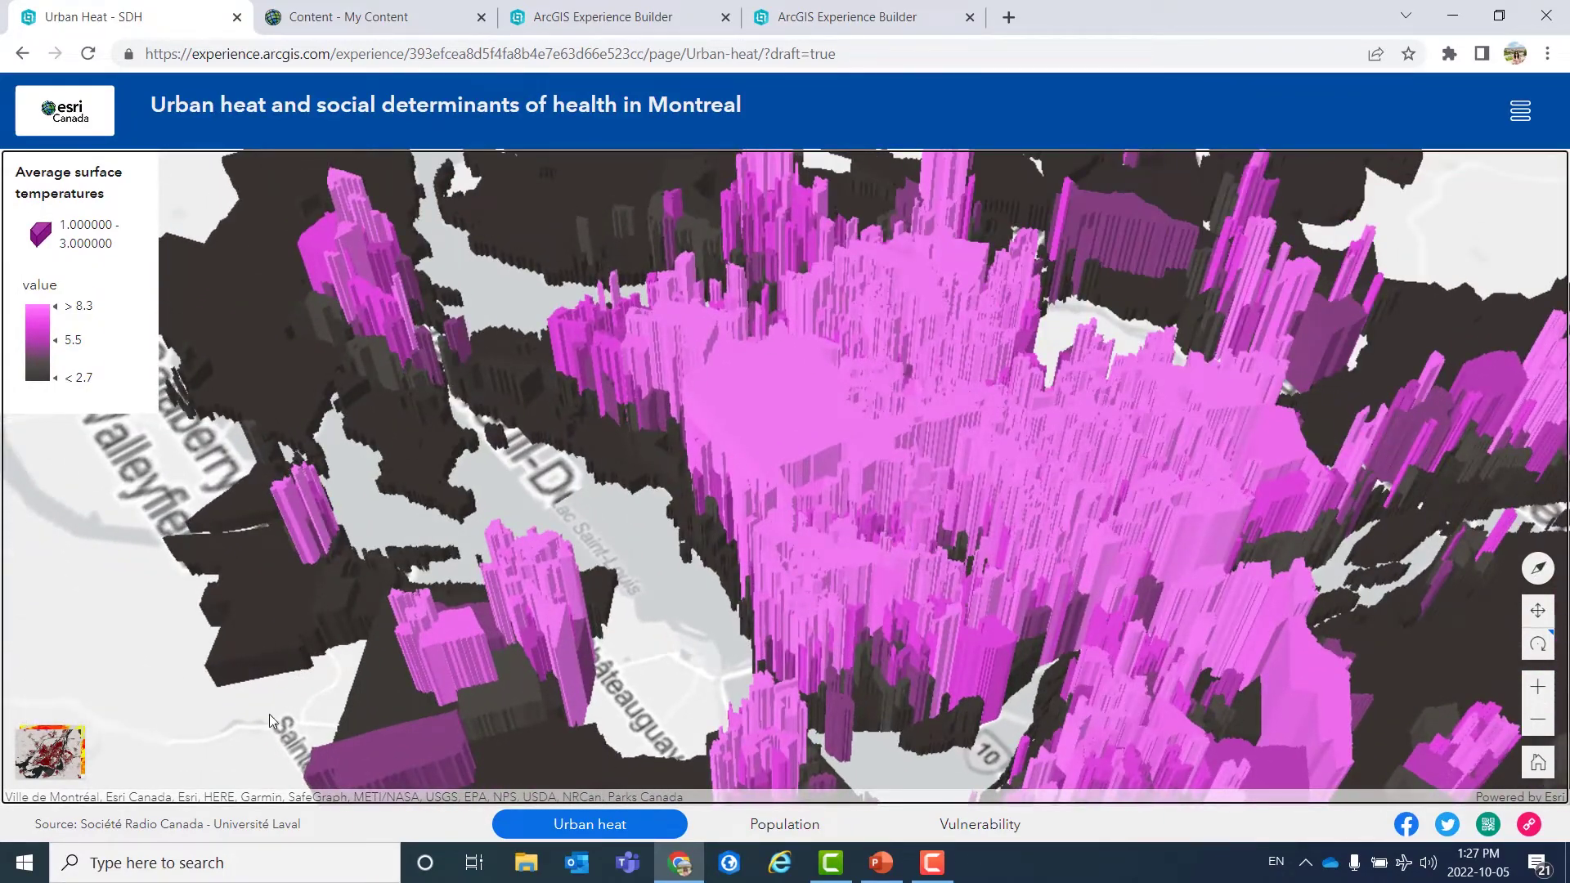
left_click(54, 753)
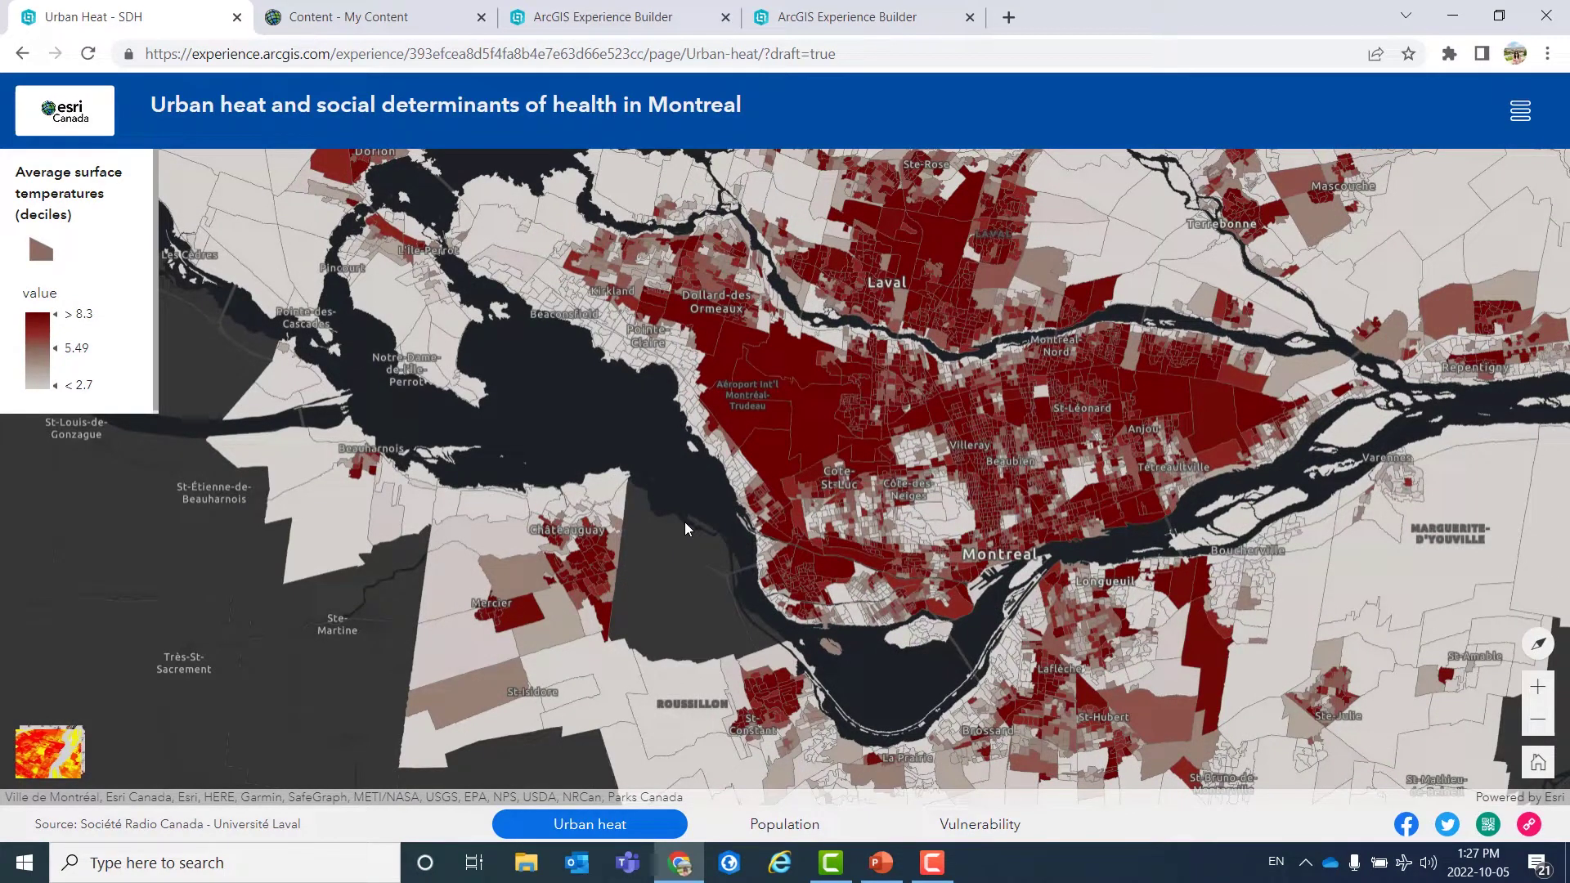
Open and reload the Population page, reading through its urban heat and population density text.
left_click(789, 835)
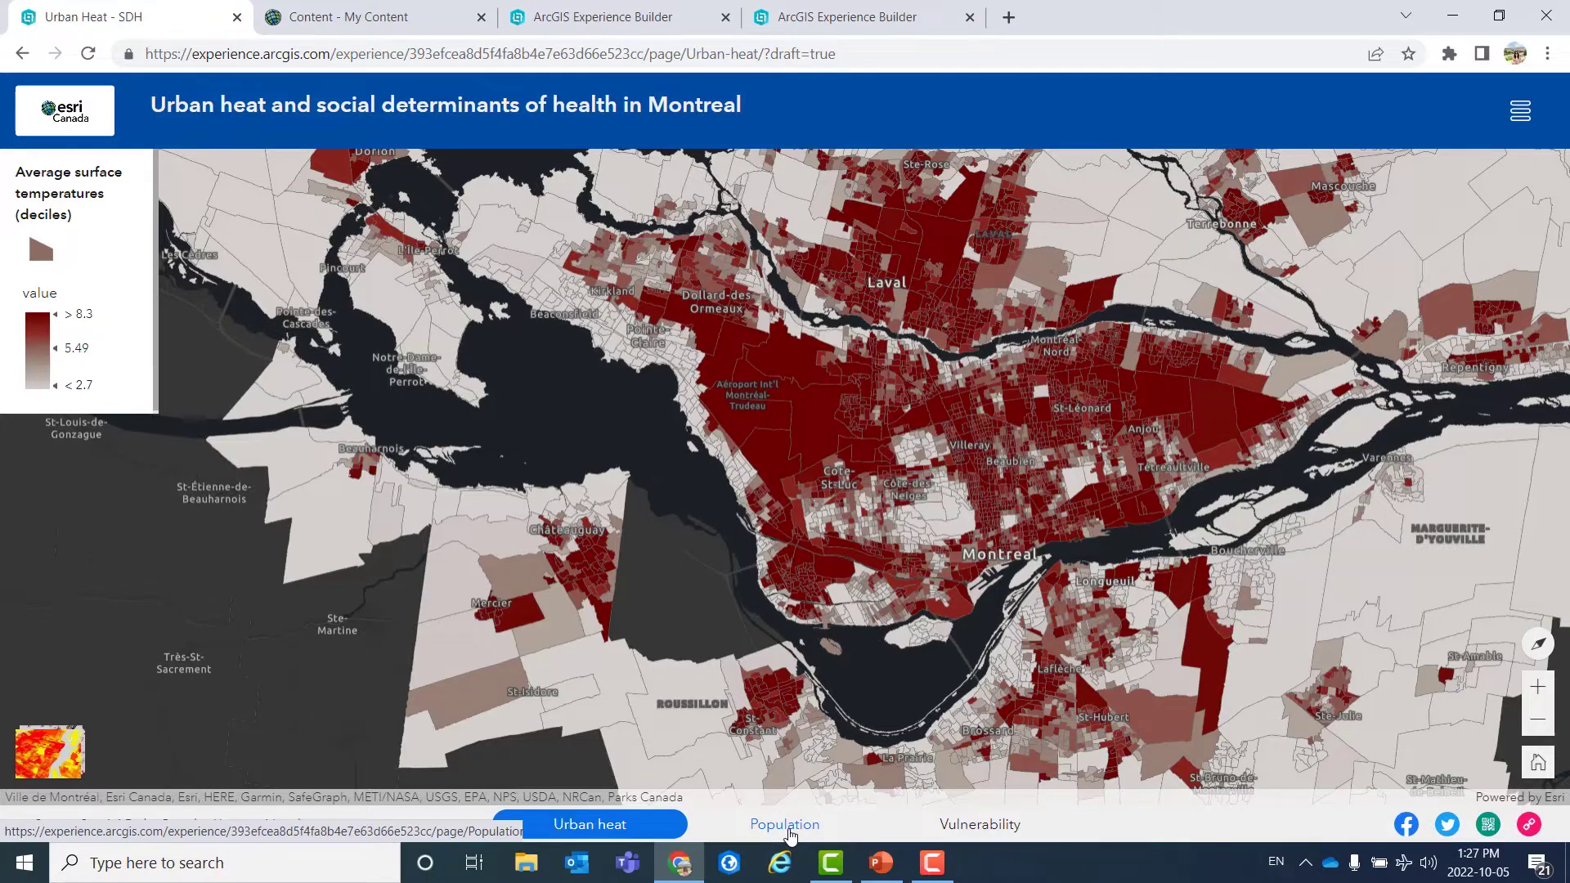
key("F5")
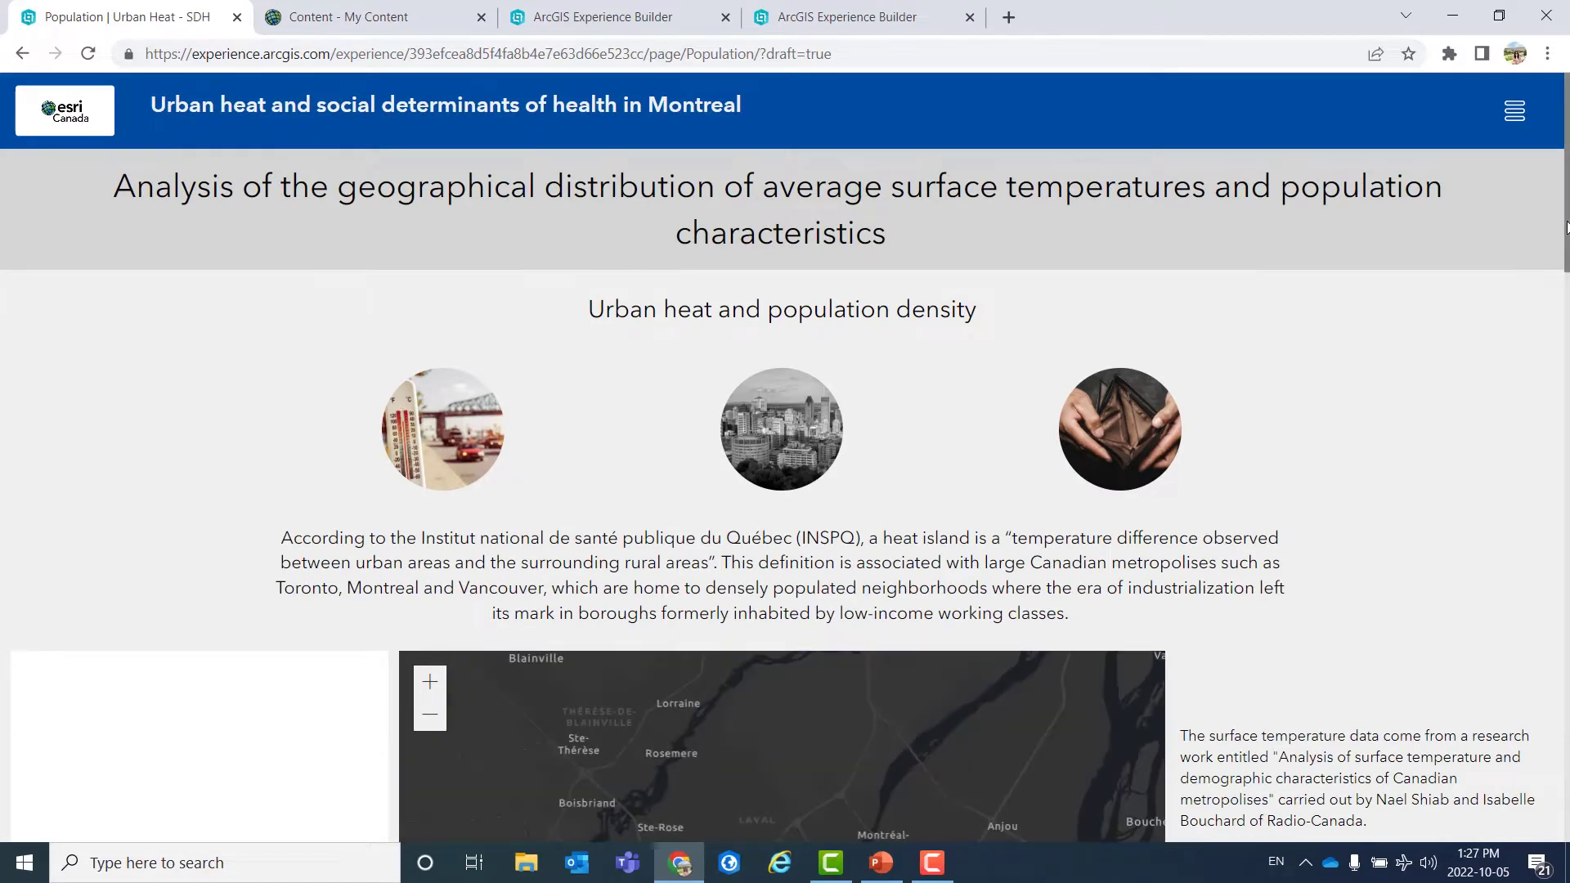
scroll(1566, 227, "down", 1)
scroll(785, 458, "down", 4)
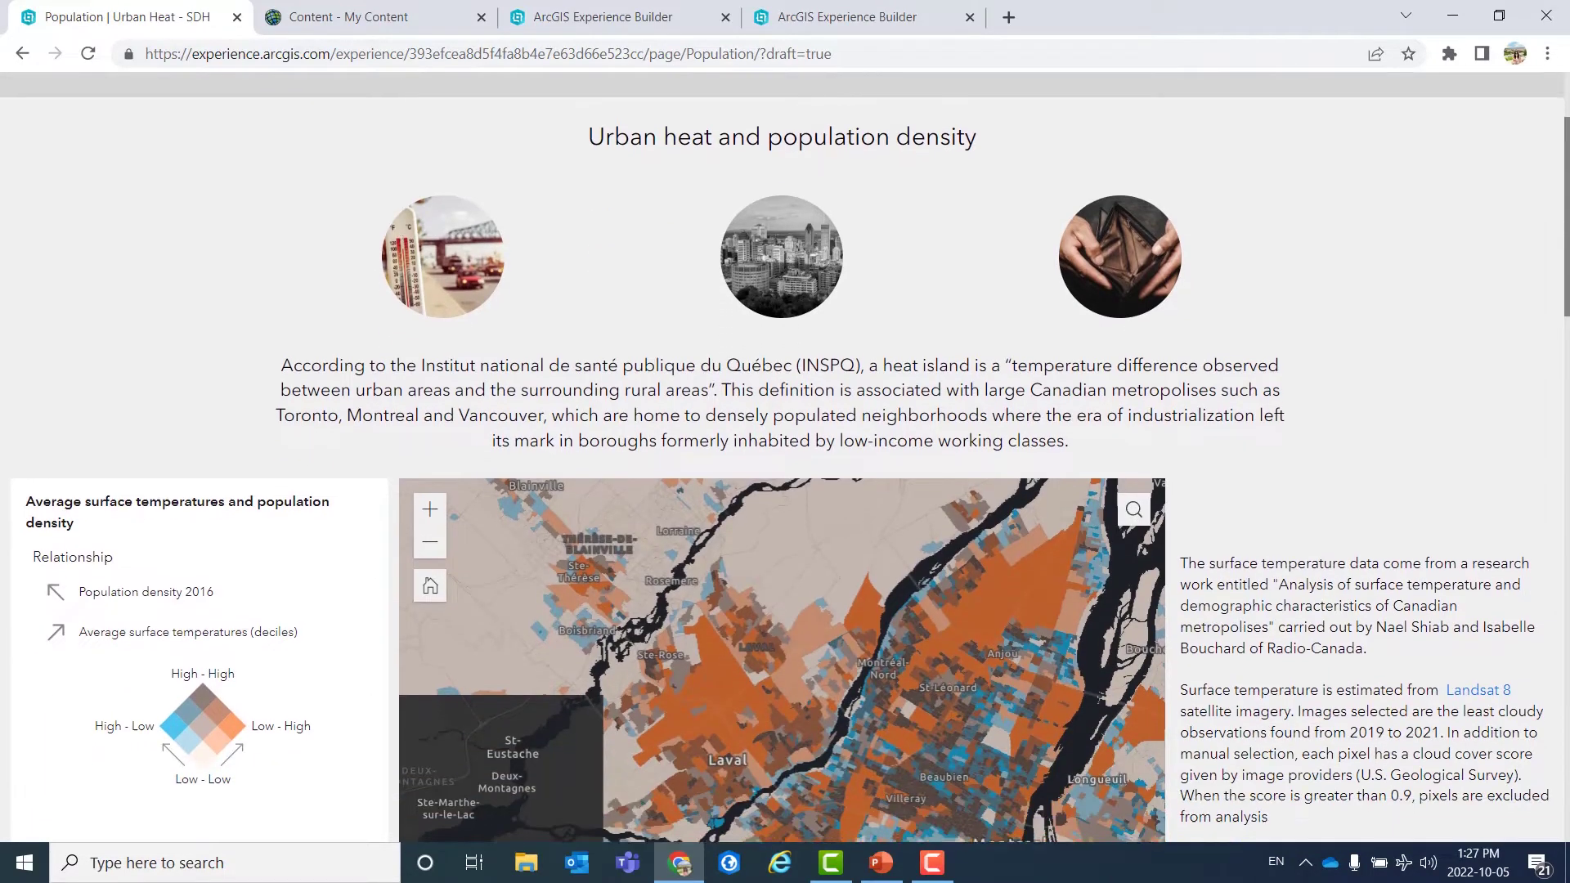
scroll(785, 458, "down", 3)
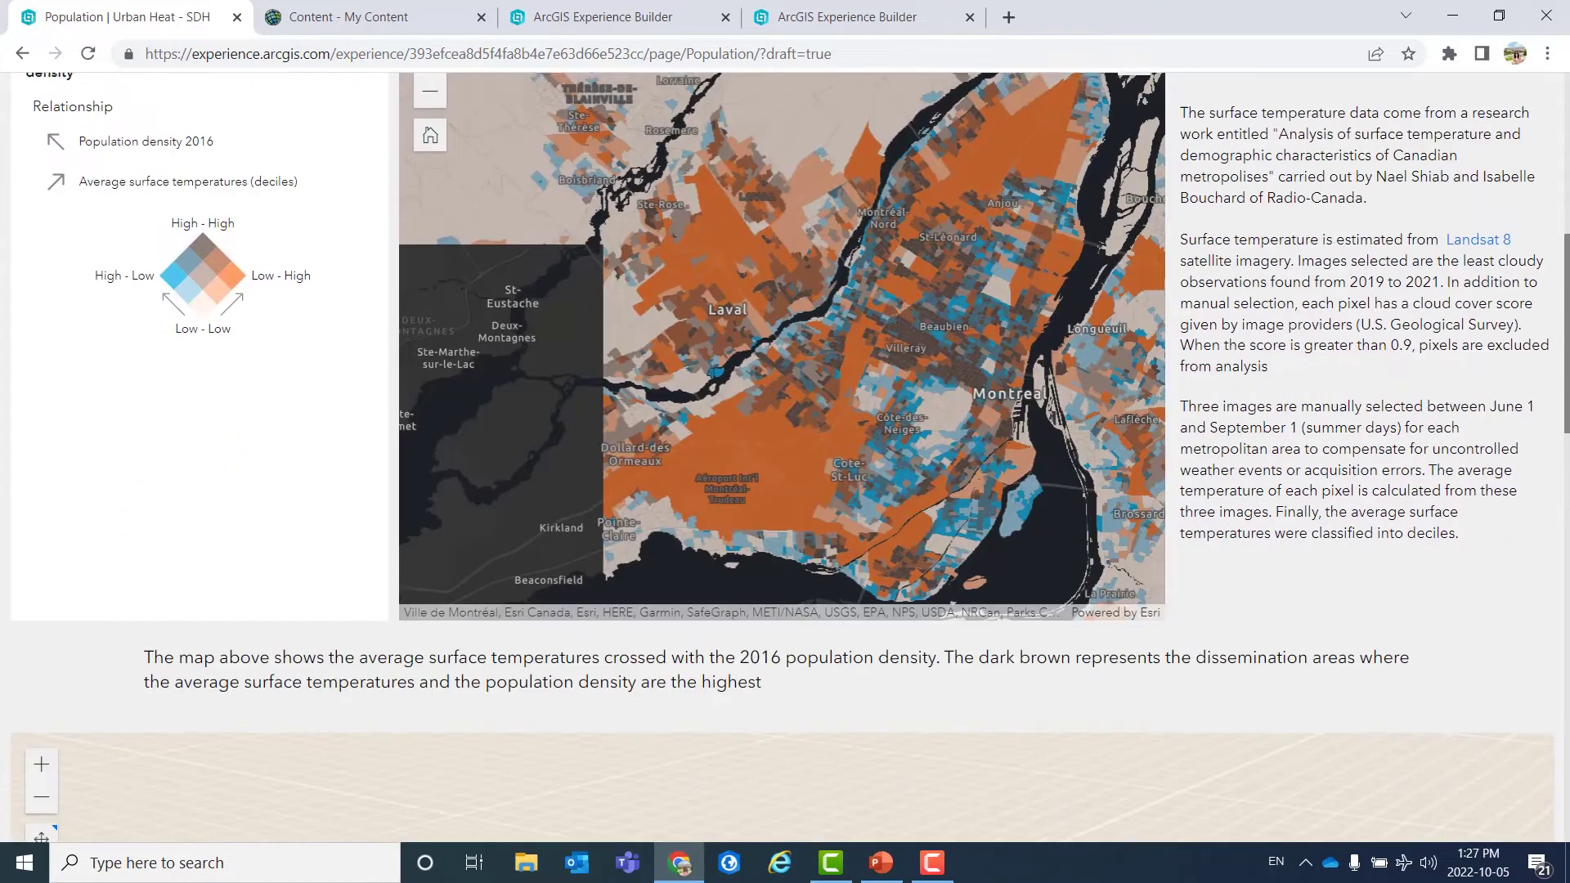
scroll(785, 458, "up", 7)
scroll(785, 458, "up", 2)
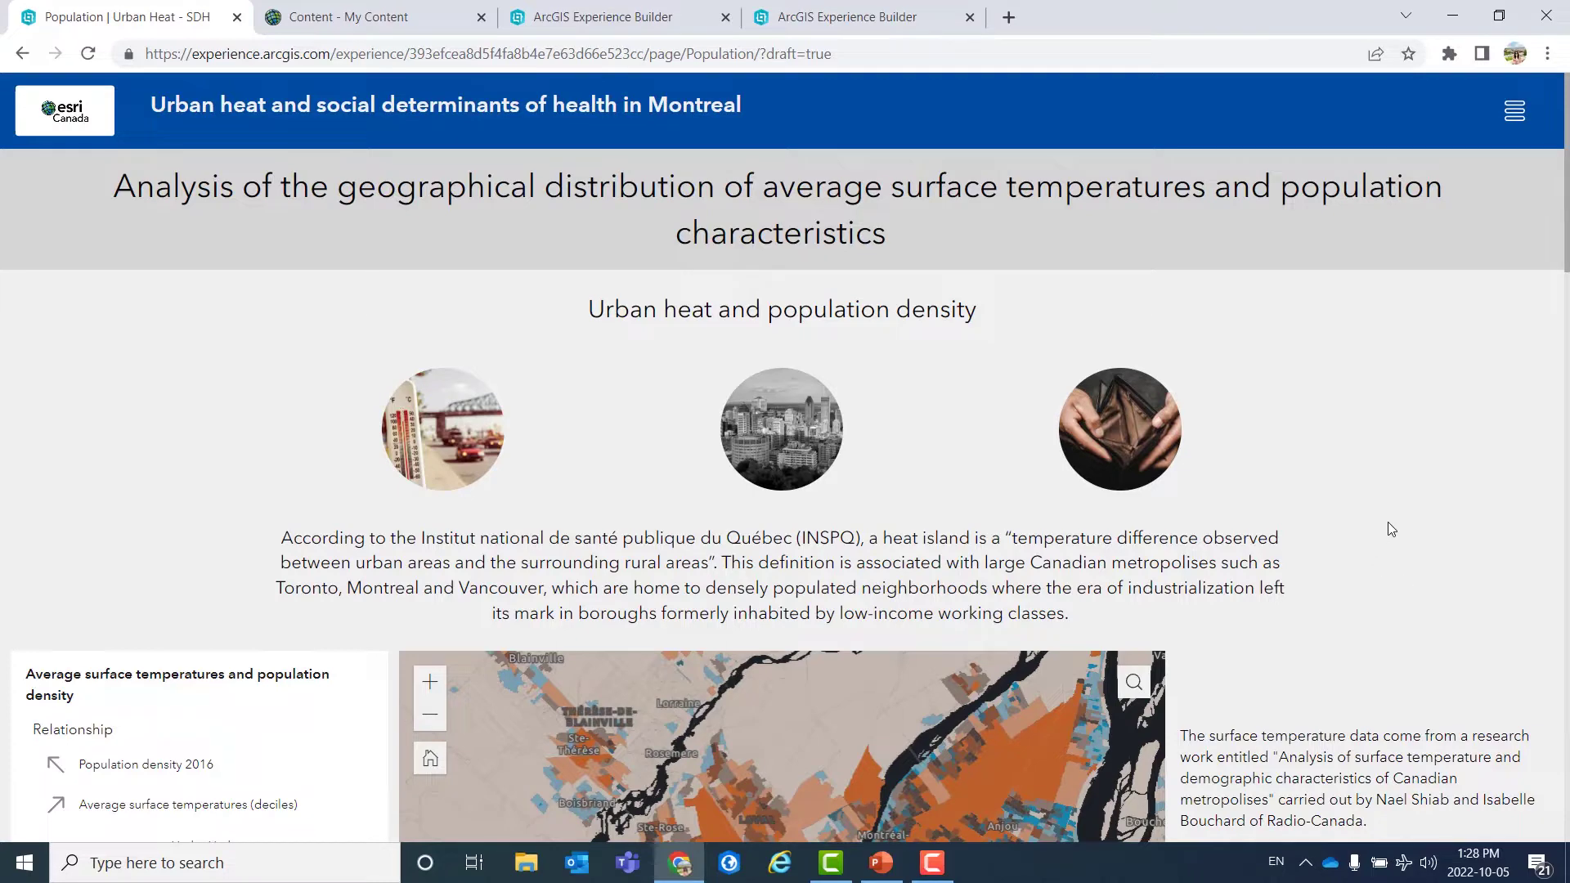
scroll(1415, 491, "down", 3)
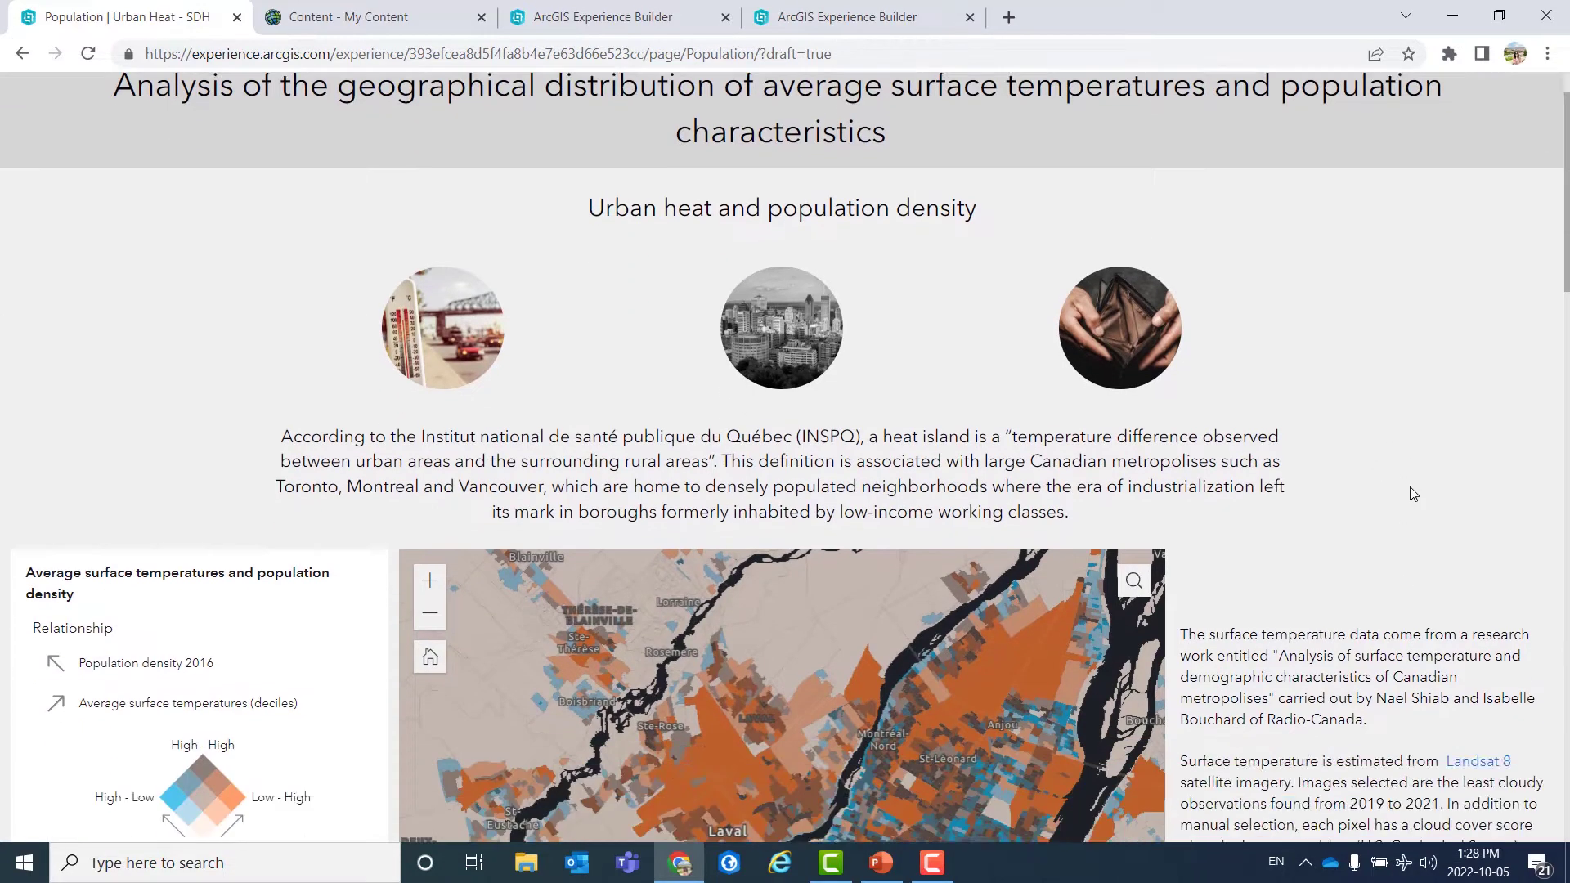
scroll(1413, 493, "down", 2)
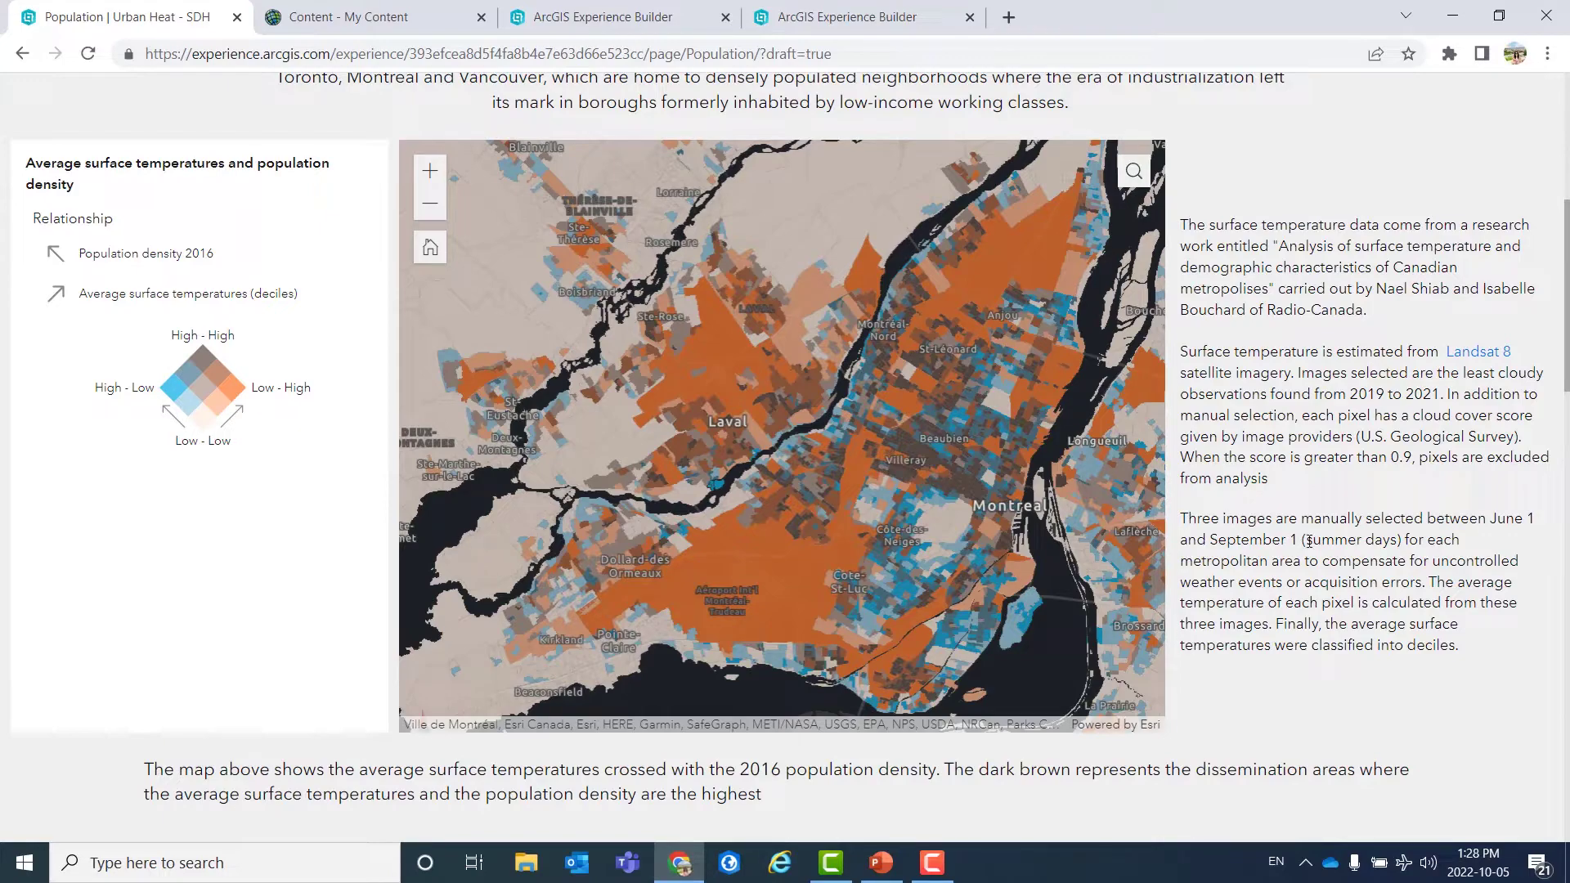
scroll(1515, 456, "down", 4)
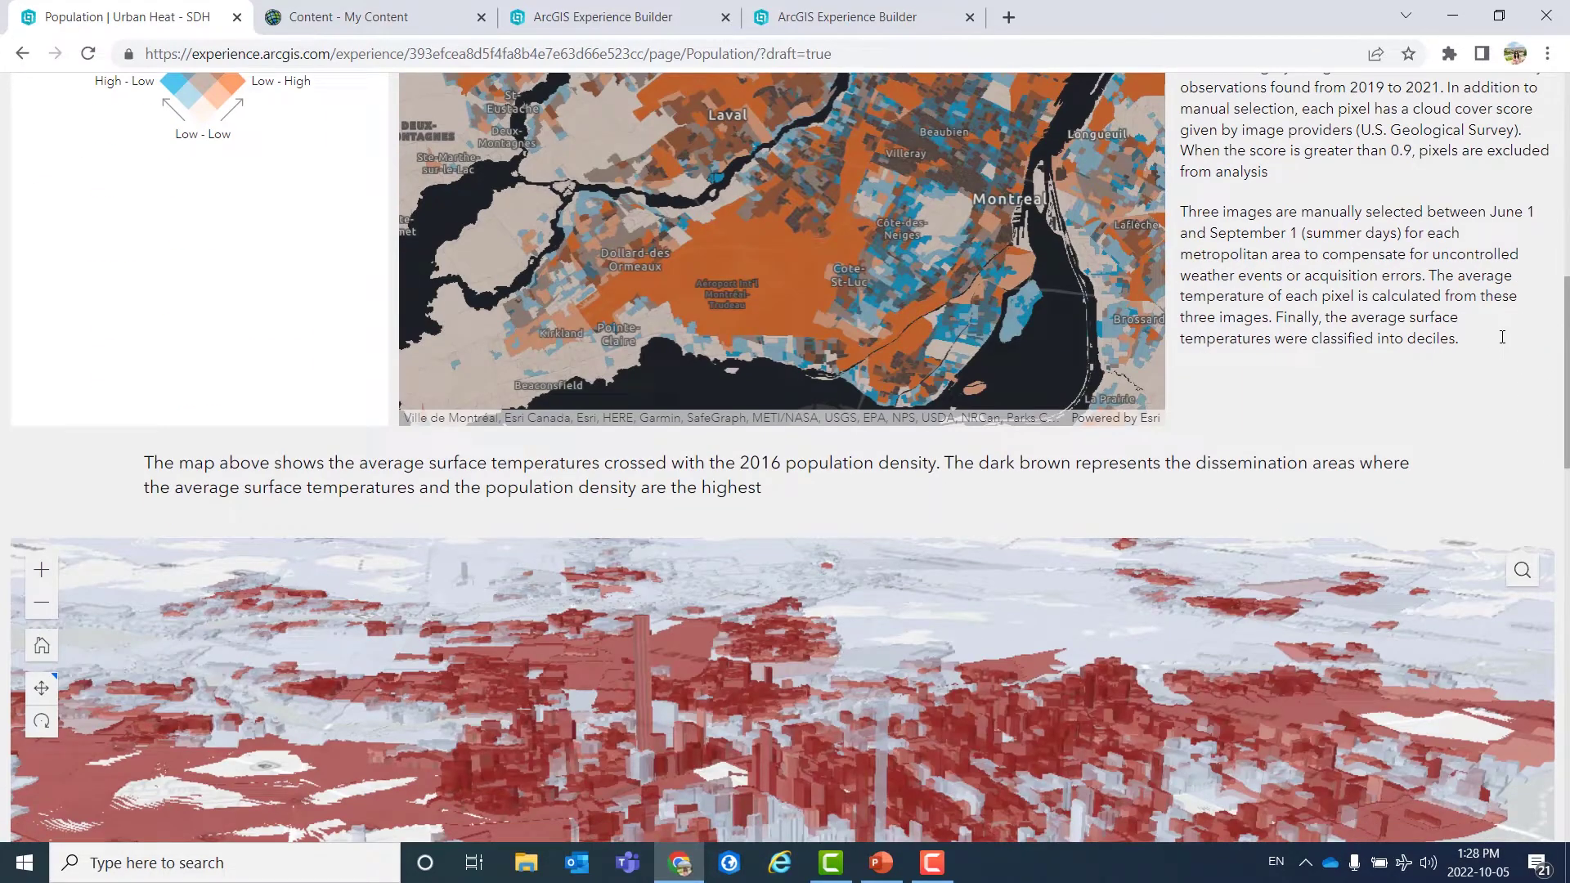
Rotate the 3D population-density scene around downtown Montreal's extruded heat blocks.
scroll(1509, 341, "down", 3)
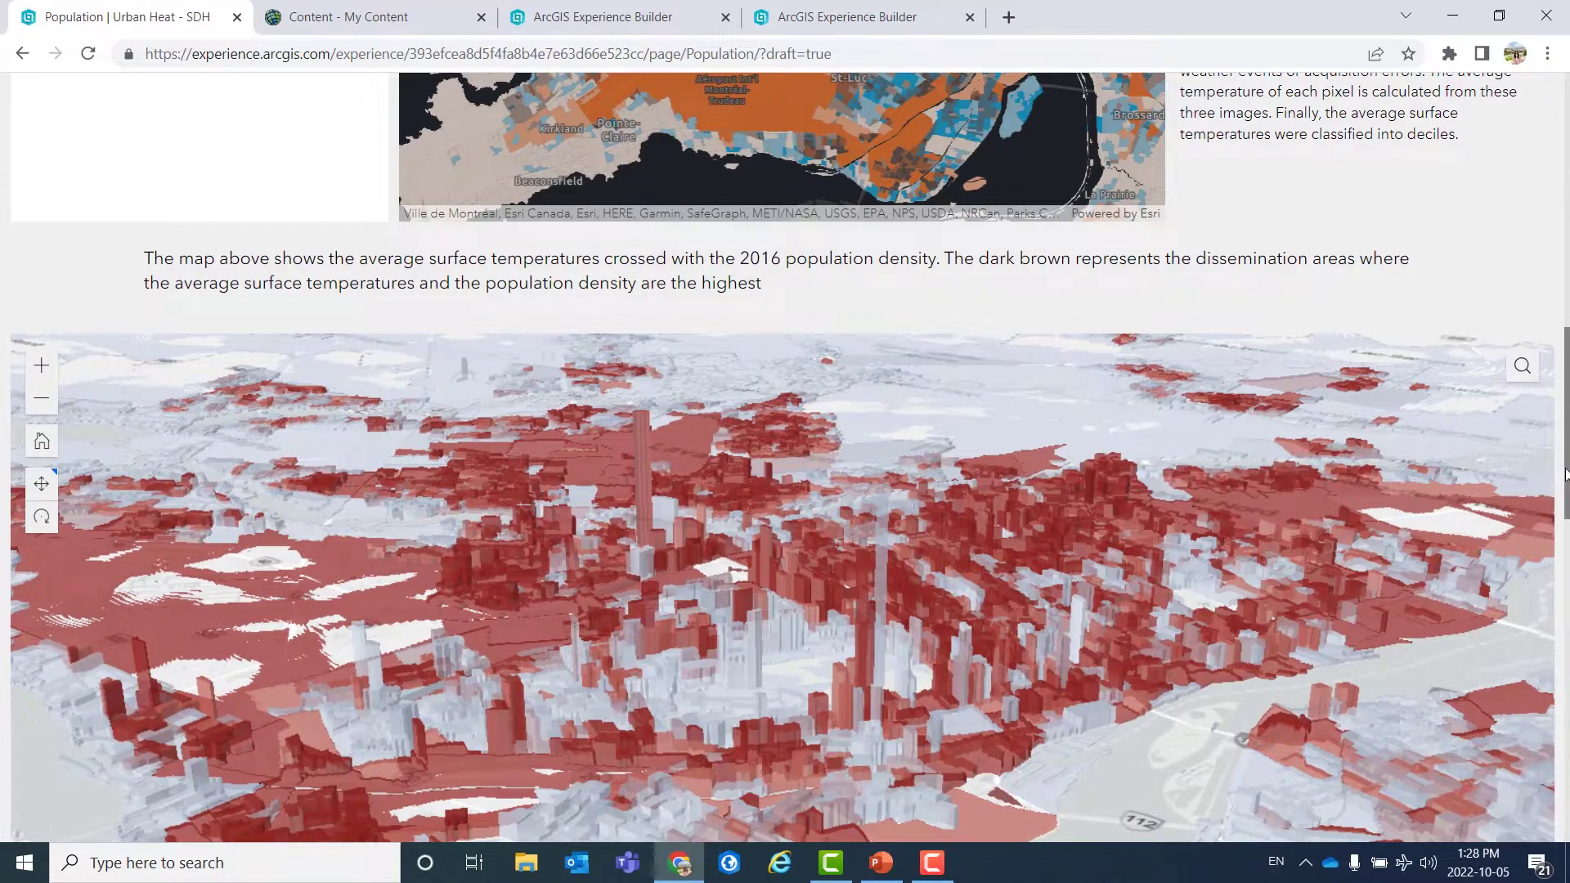
left_click_drag(1566, 474, 1566, 524)
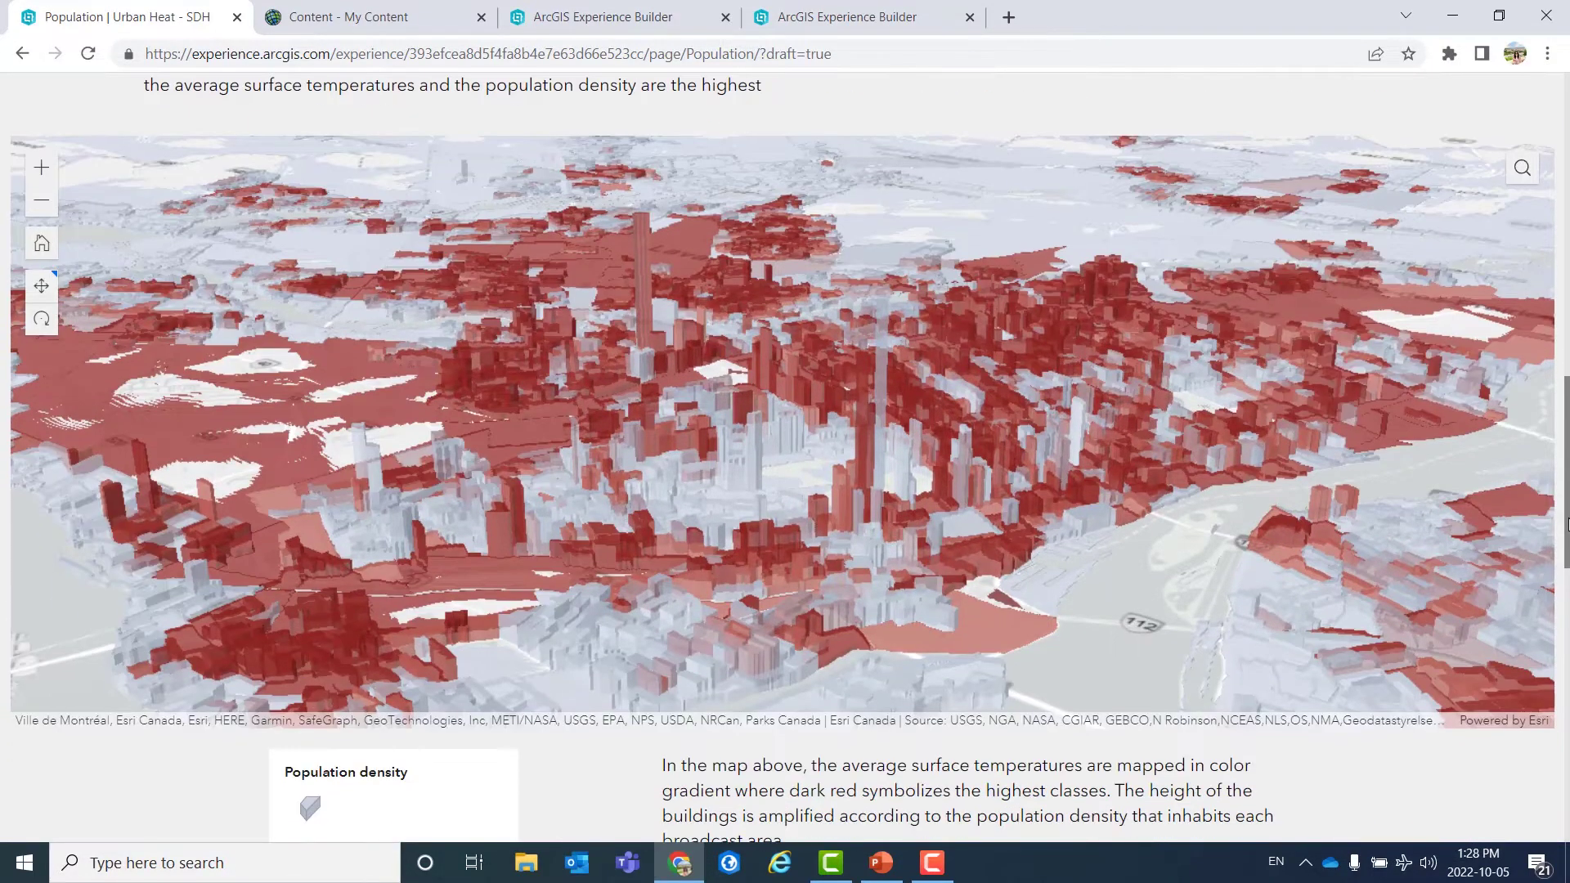
left_click(42, 318)
left_click_drag(1045, 411, 1090, 434)
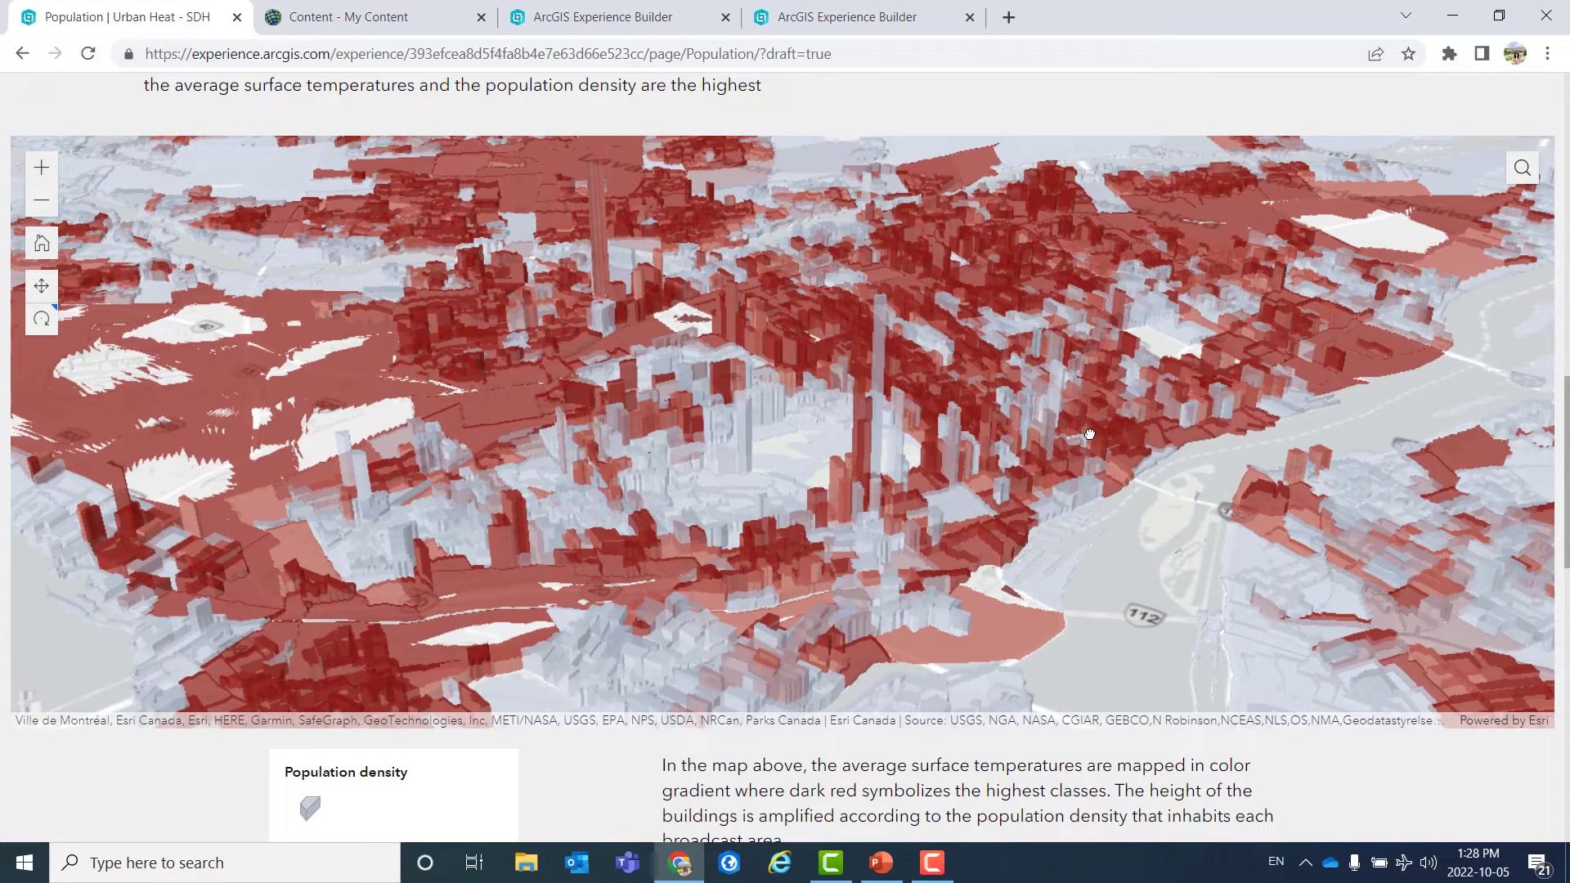
left_click_drag(1090, 434, 1323, 551)
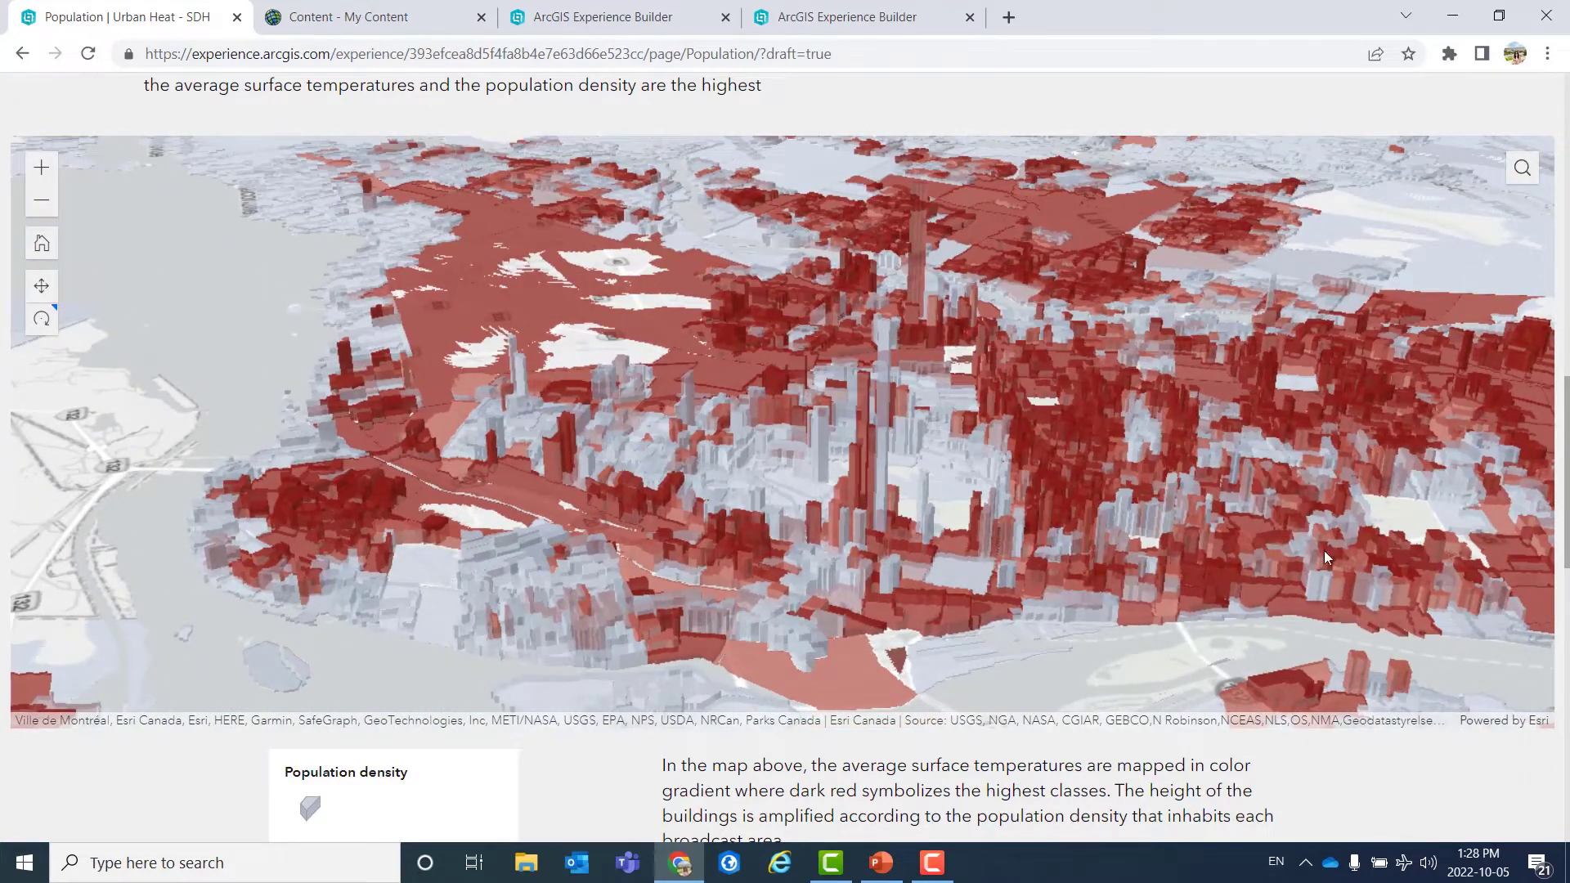
scroll(1431, 623, "down", 2)
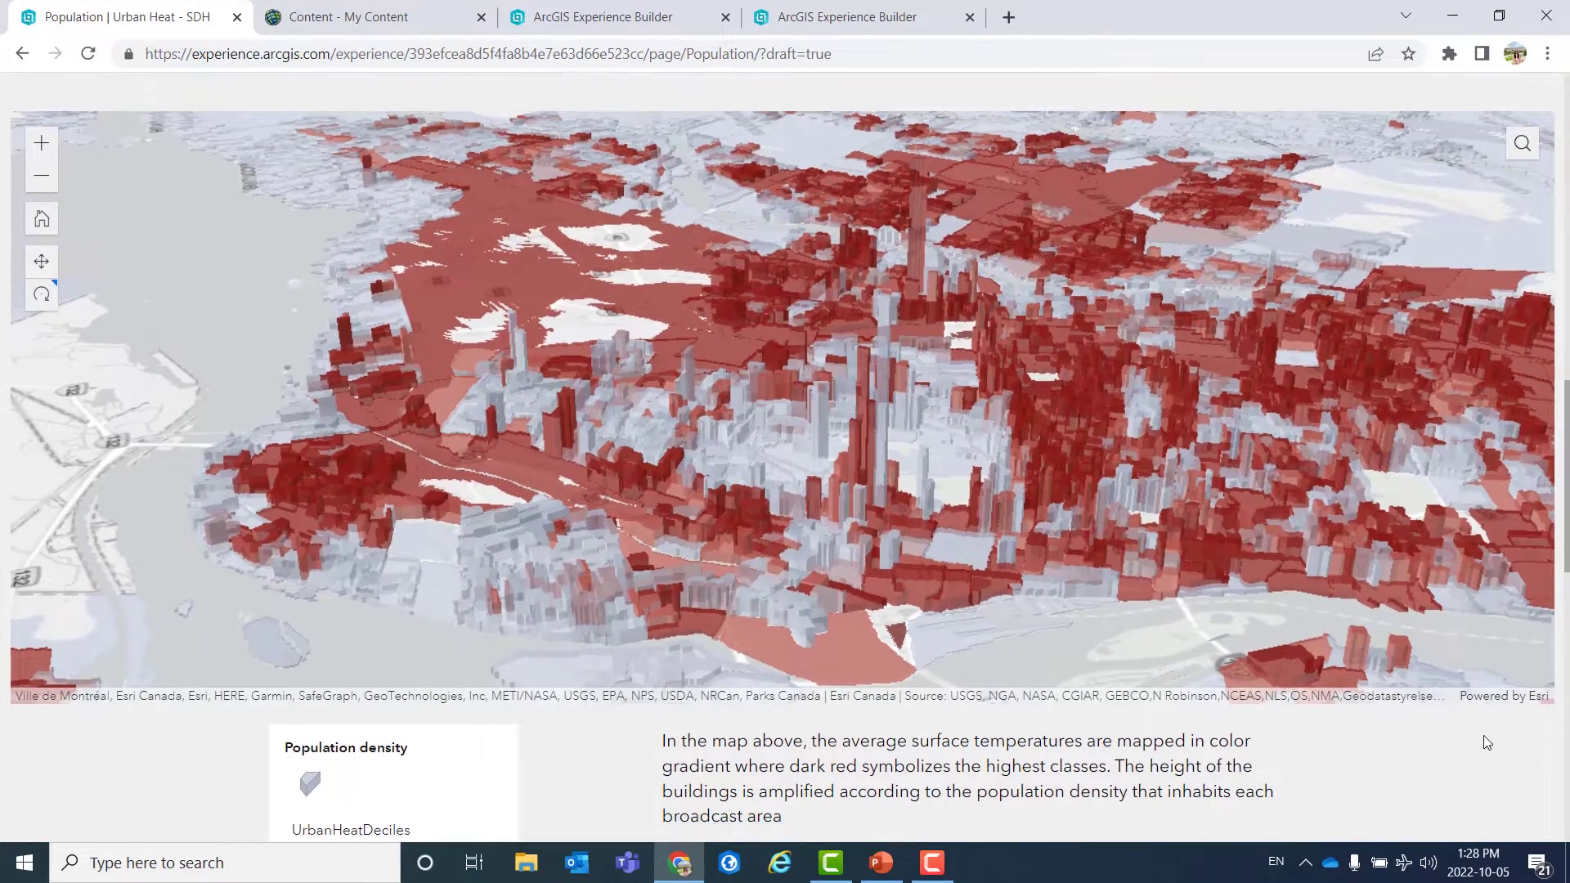
Scroll to the low-income map and back up, then show the Urban heat, Population, Vulnerability page list.
scroll(1430, 620, "down", 3)
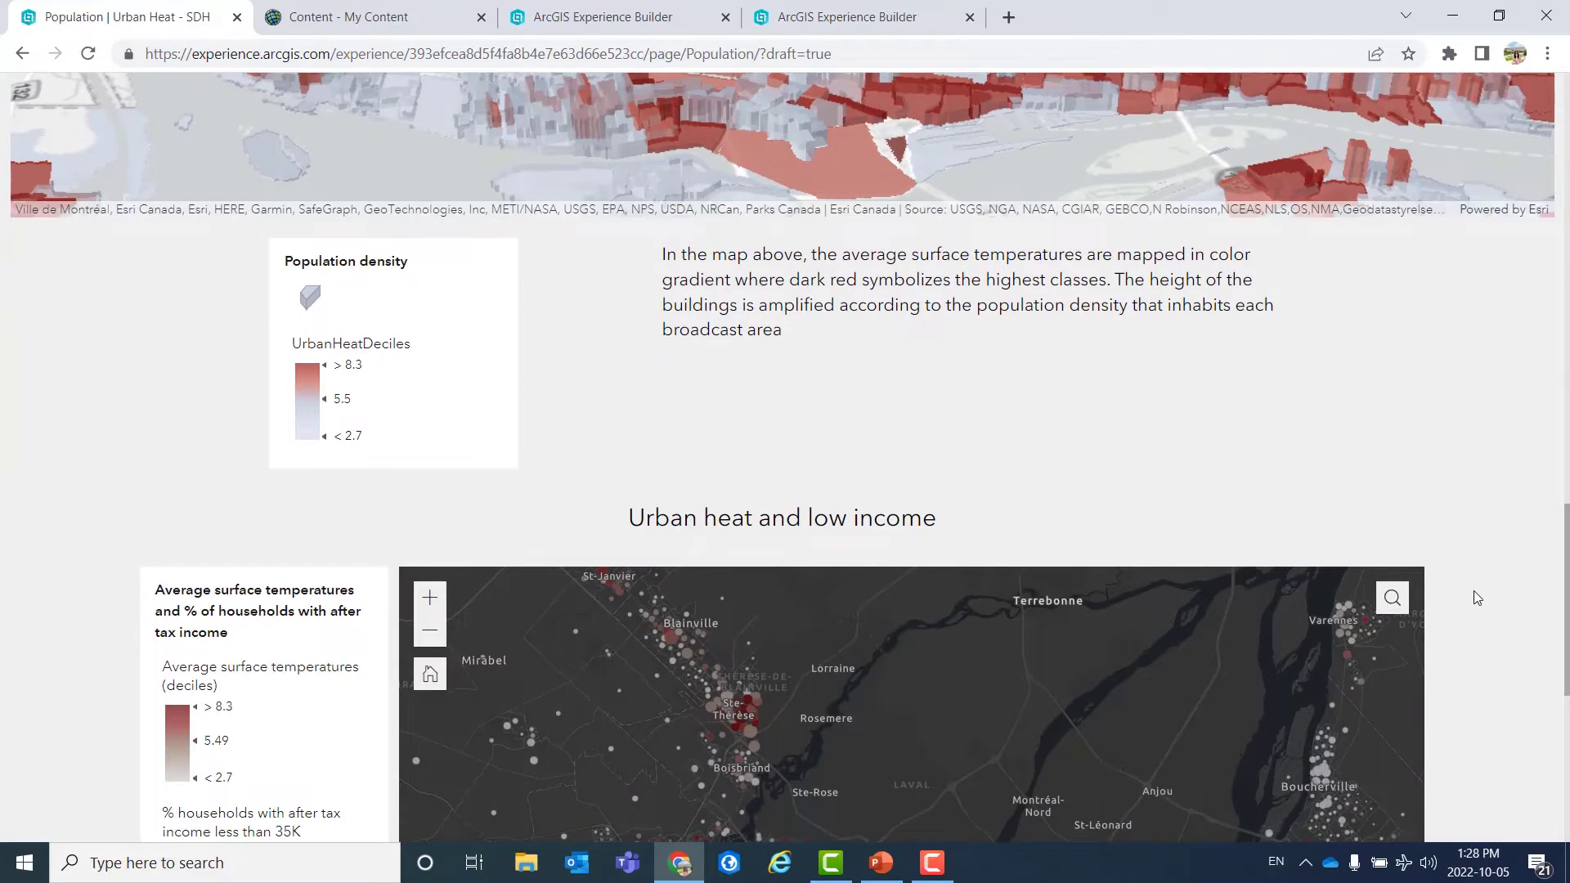
scroll(1505, 542, "down", 4)
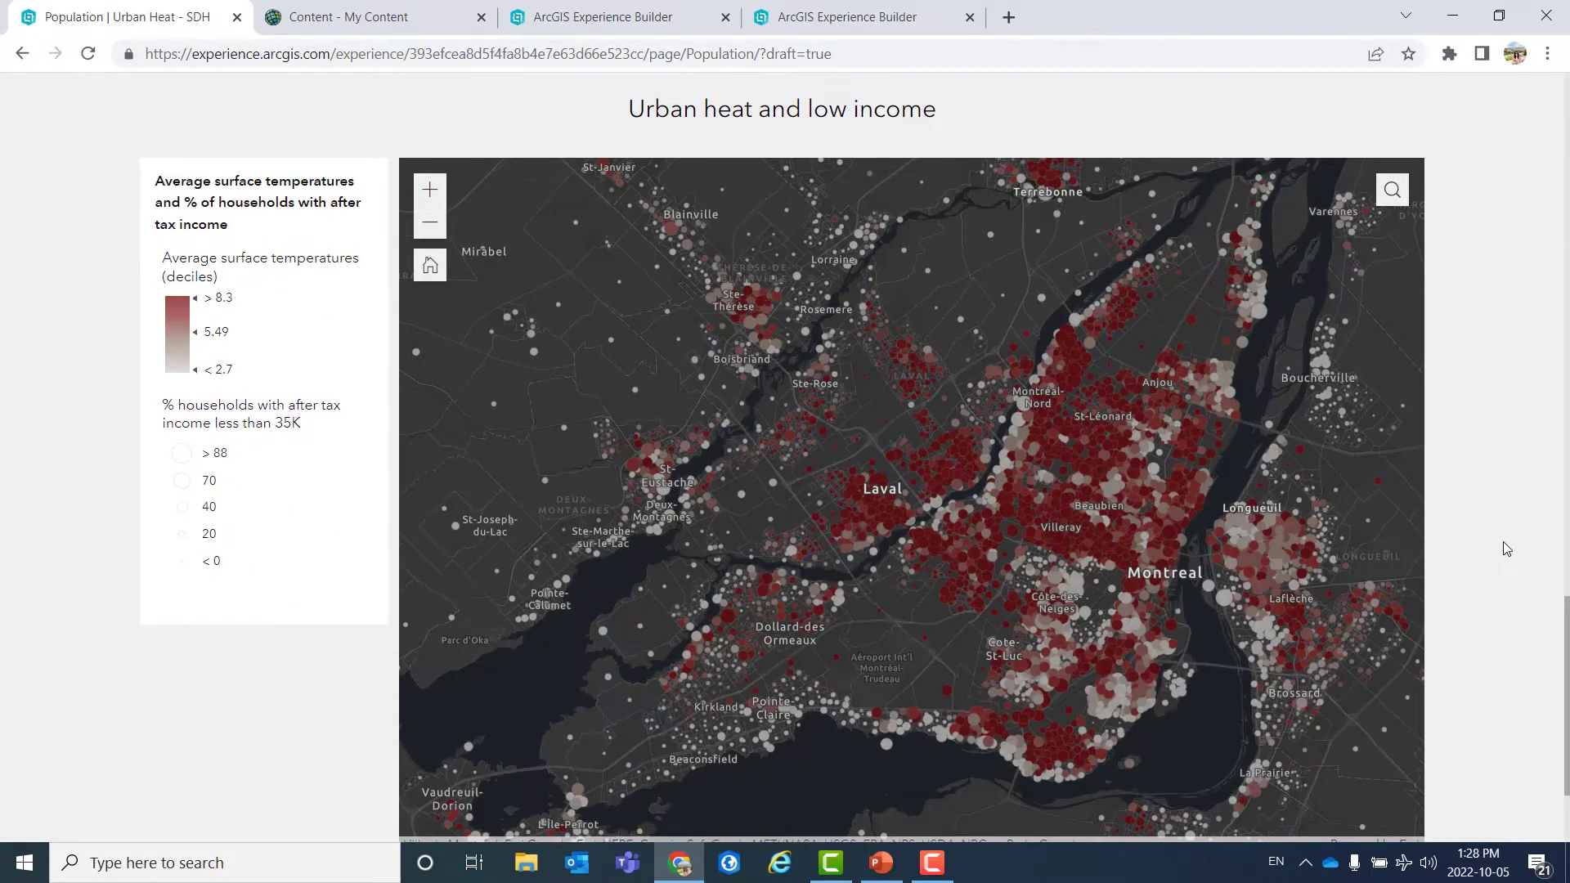
scroll(1137, 611, "up", 2)
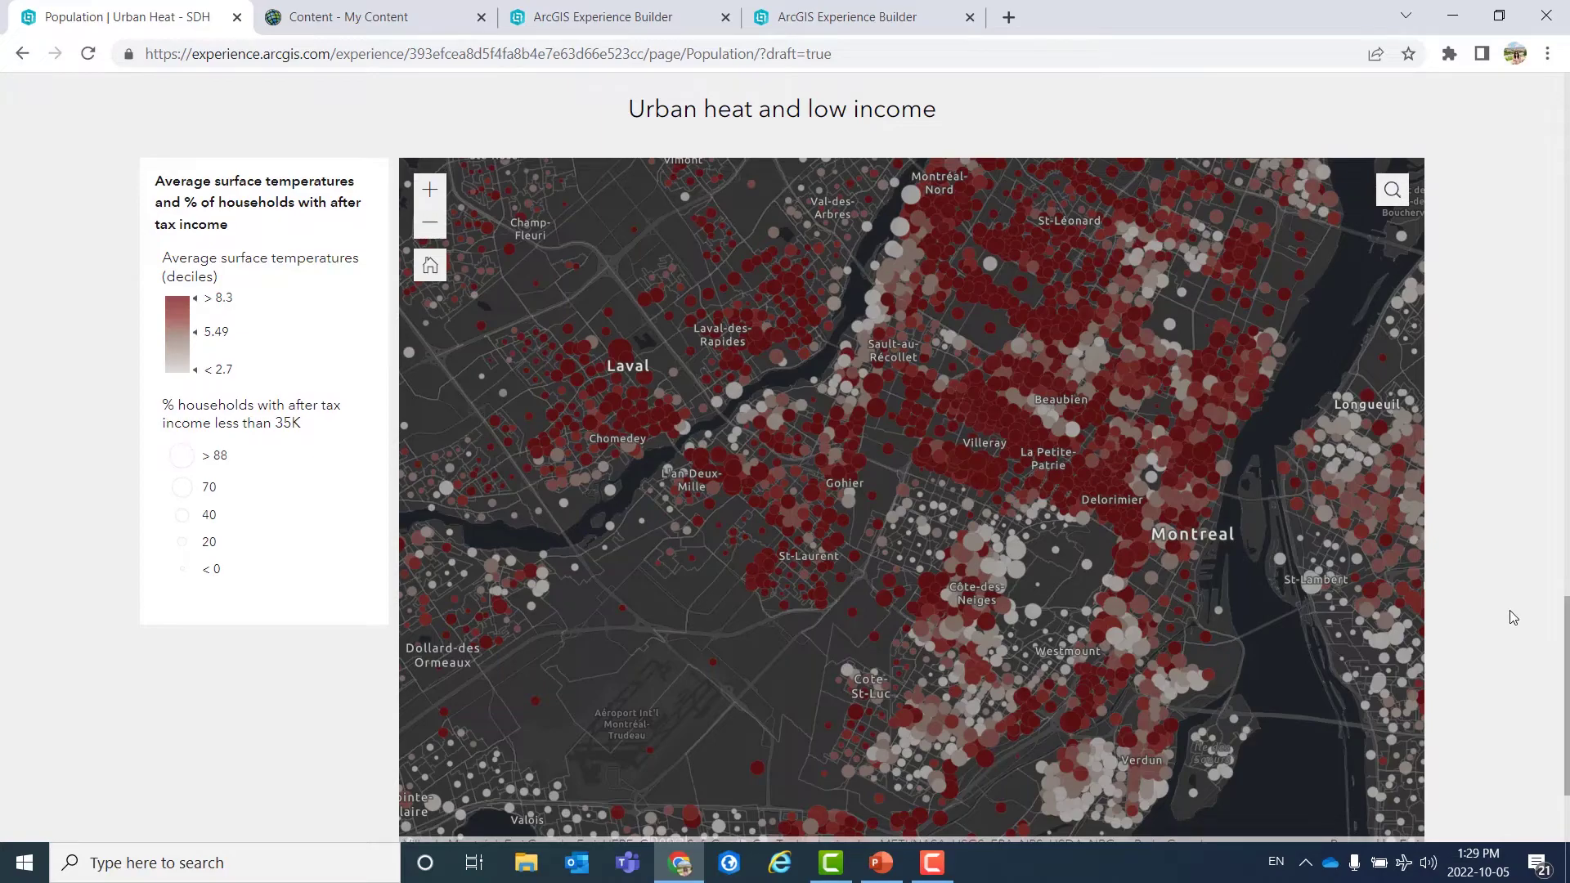
scroll(1509, 610, "up", 10)
scroll(1510, 610, "up", 15)
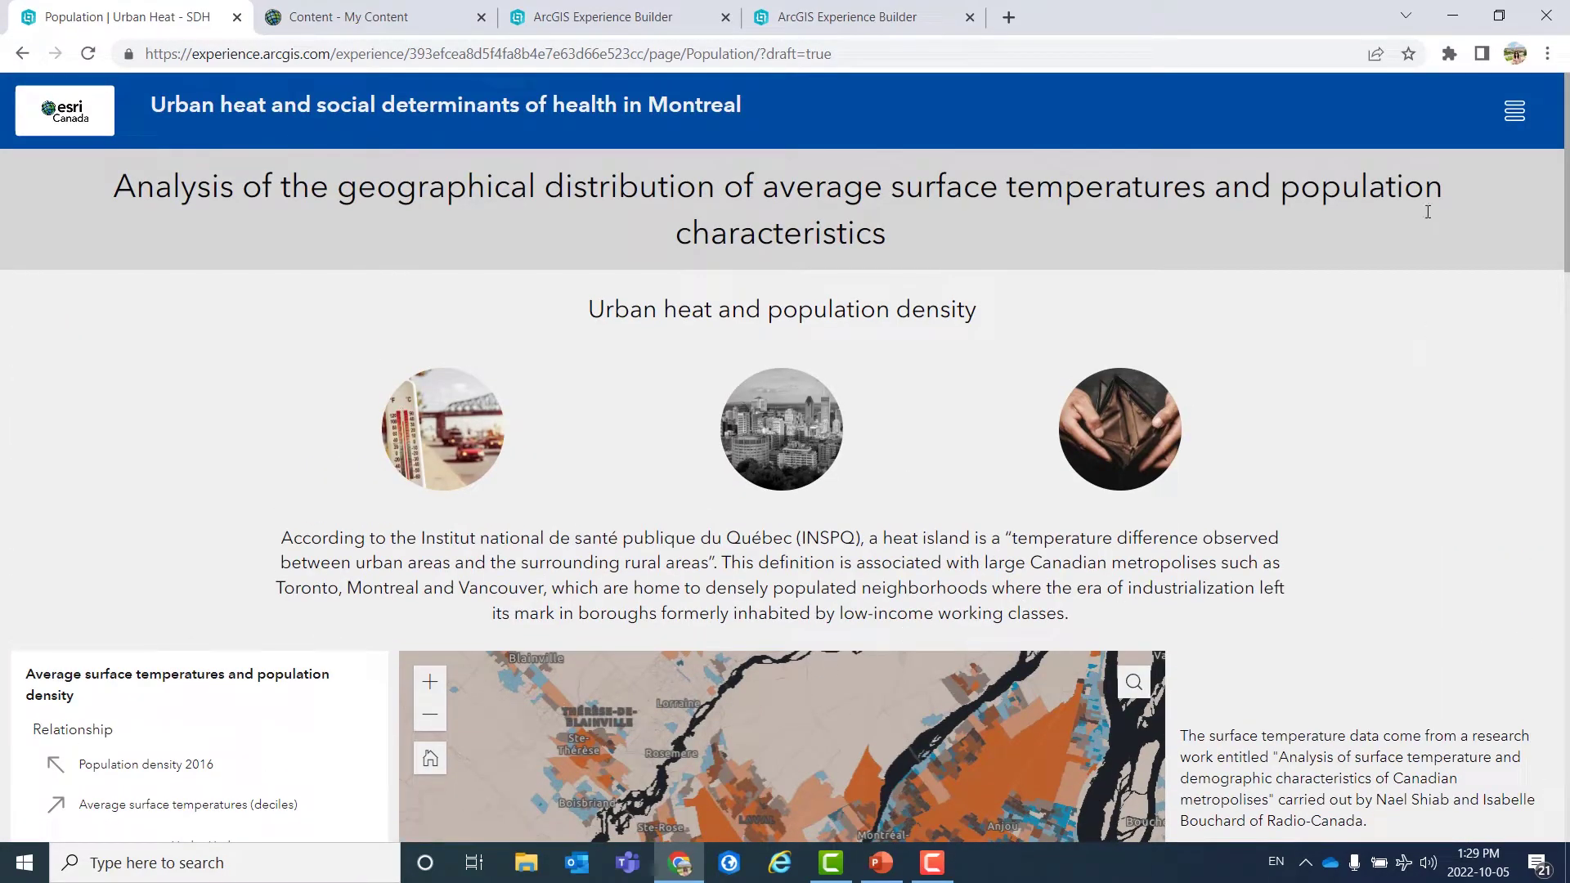
left_click(1515, 112)
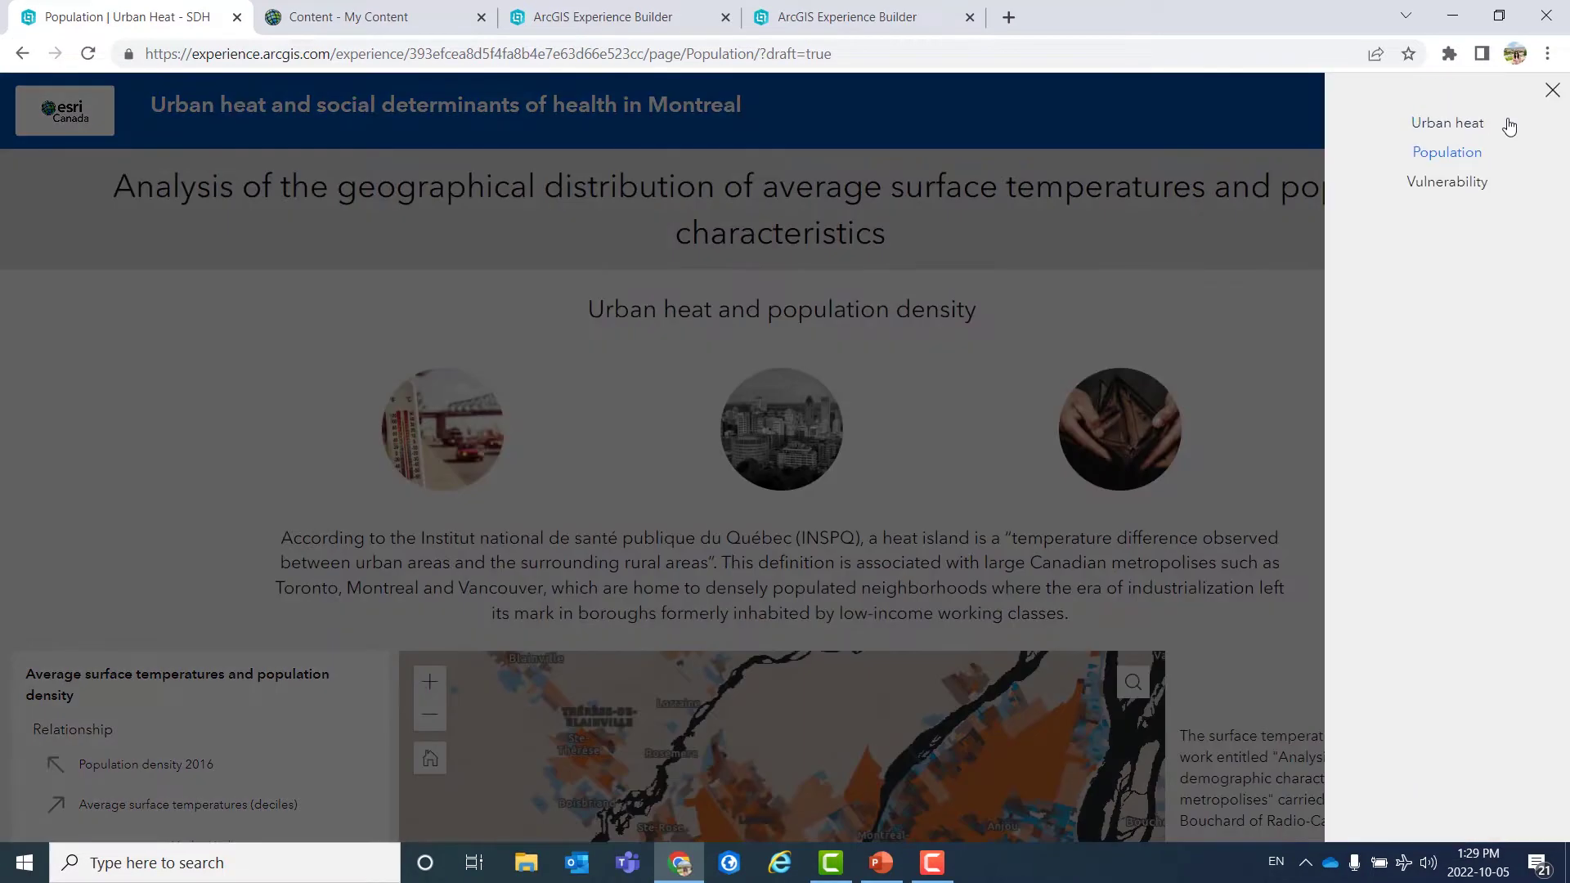
Go to the Vulnerability page and scroll through its content.
left_click(1438, 184)
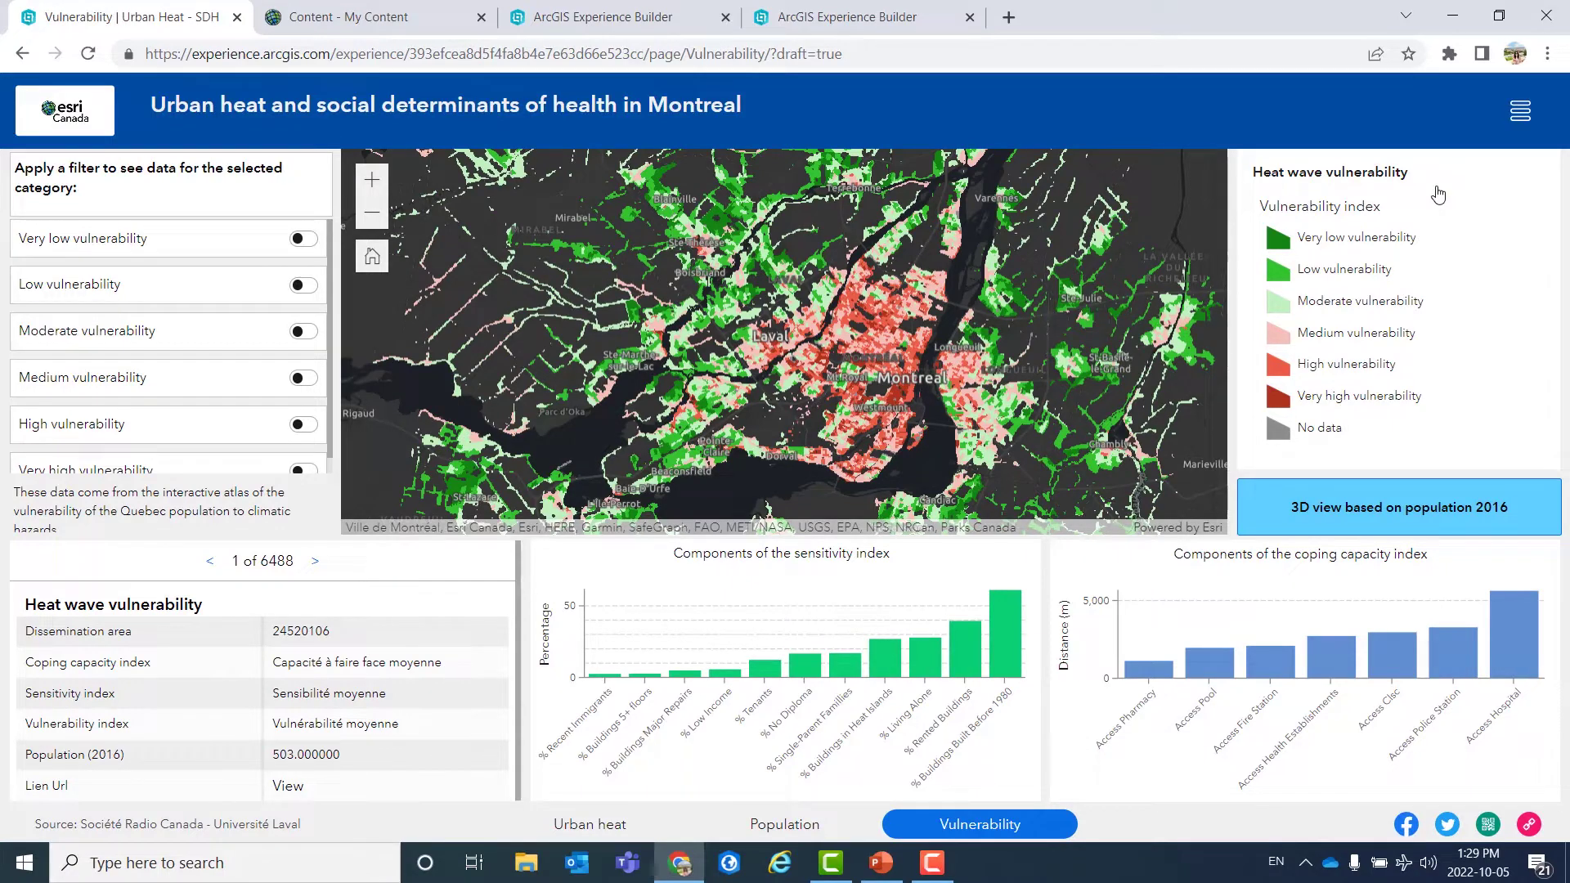
scroll(853, 375, "up", 3)
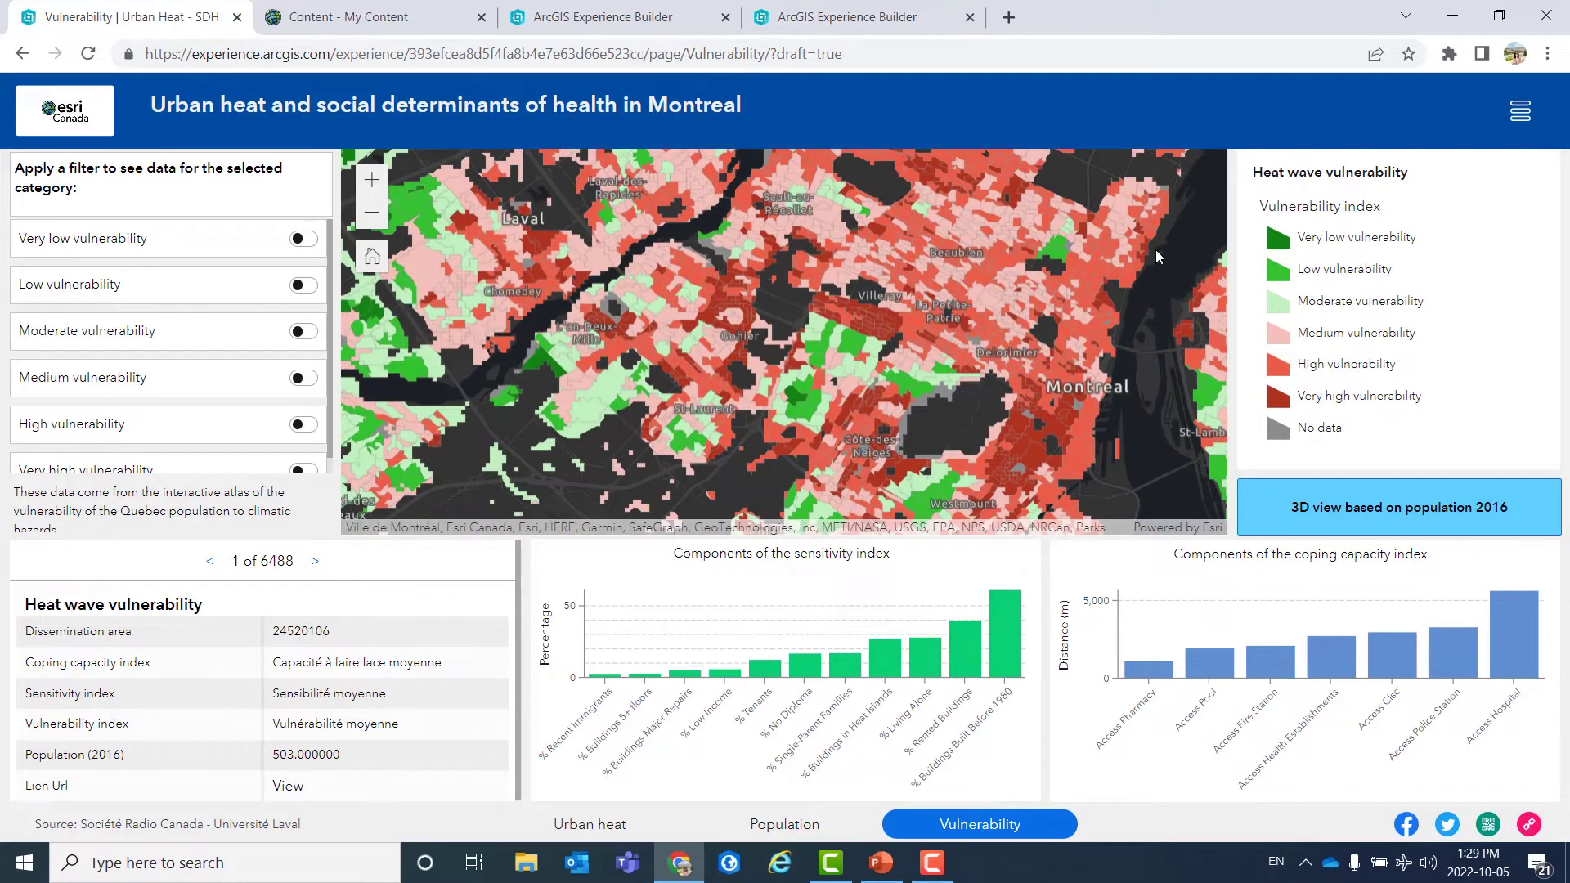
scroll(870, 358, "down", 2)
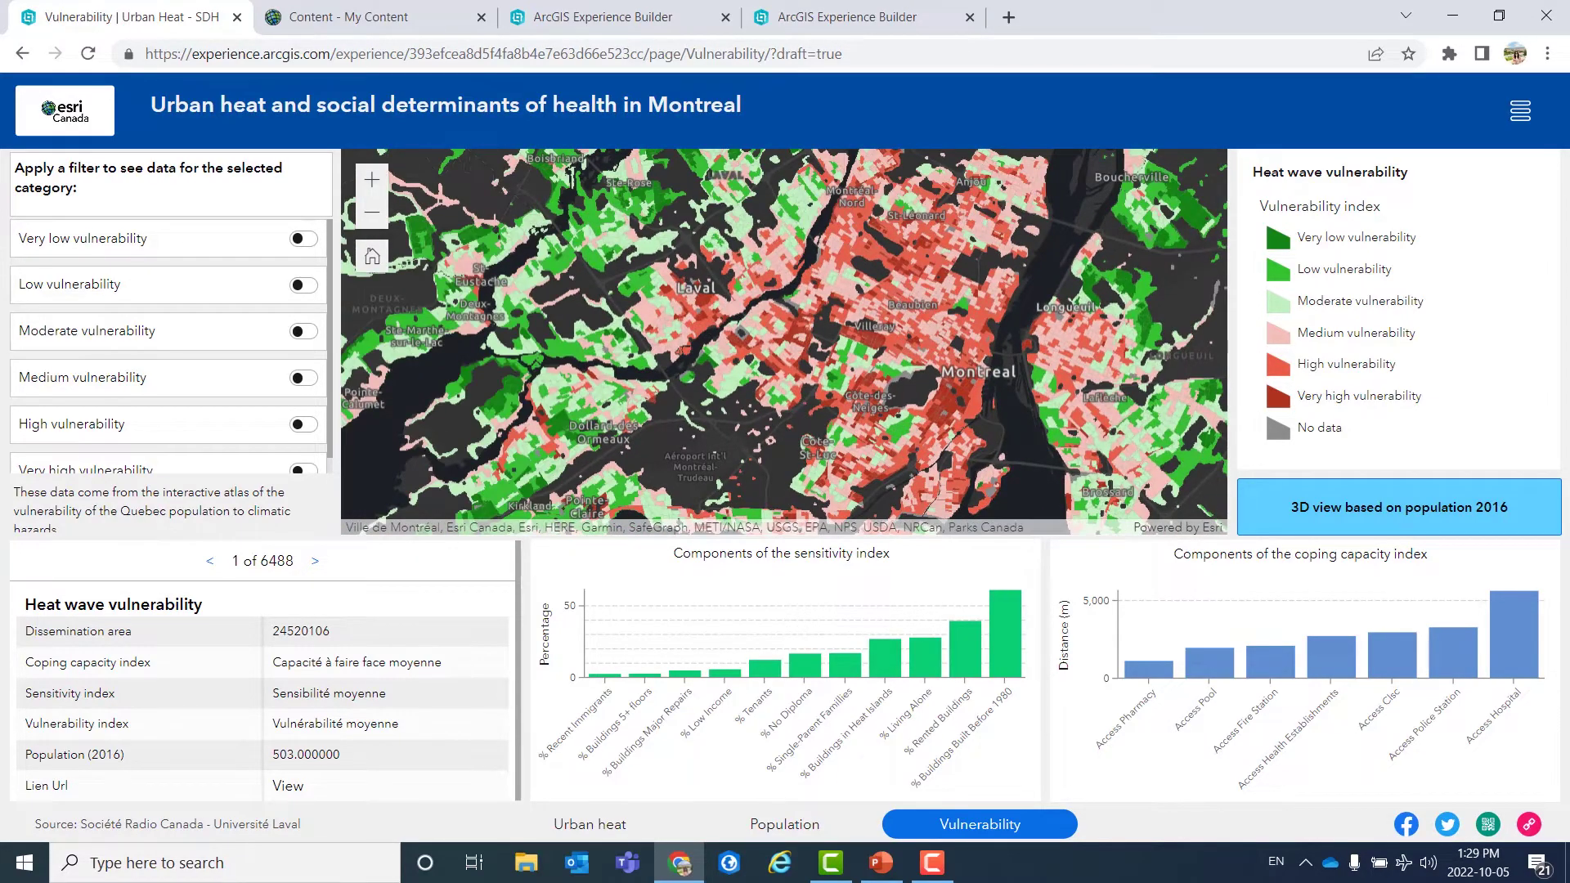
scroll(295, 409, "down", 1)
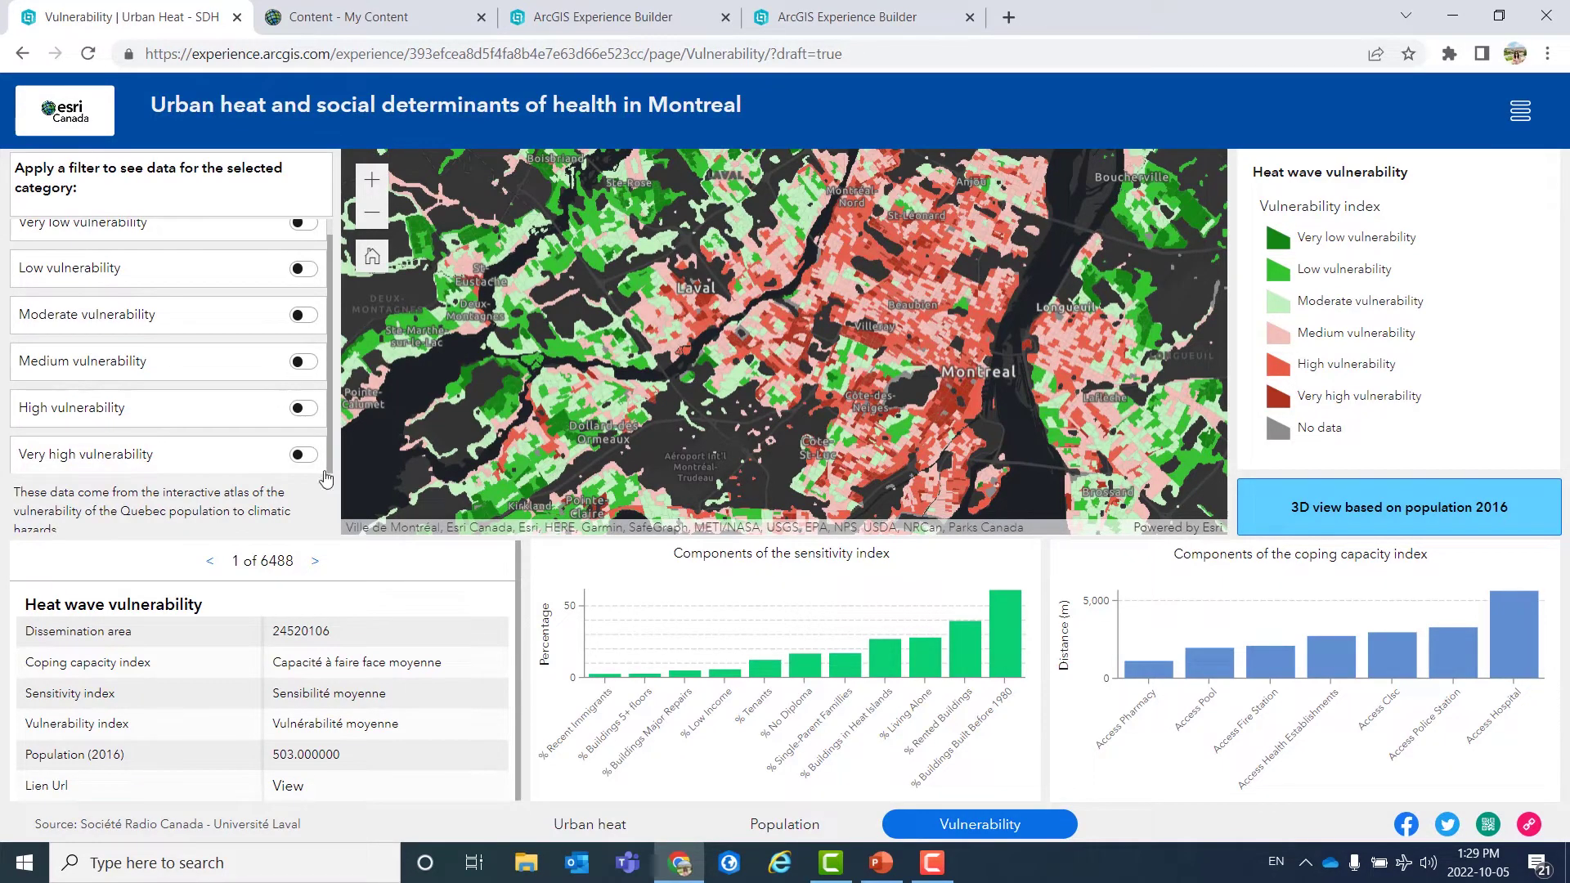
Filter to very high, then high vulnerability areas, and open the 3D view based on population 2016.
left_click(304, 456)
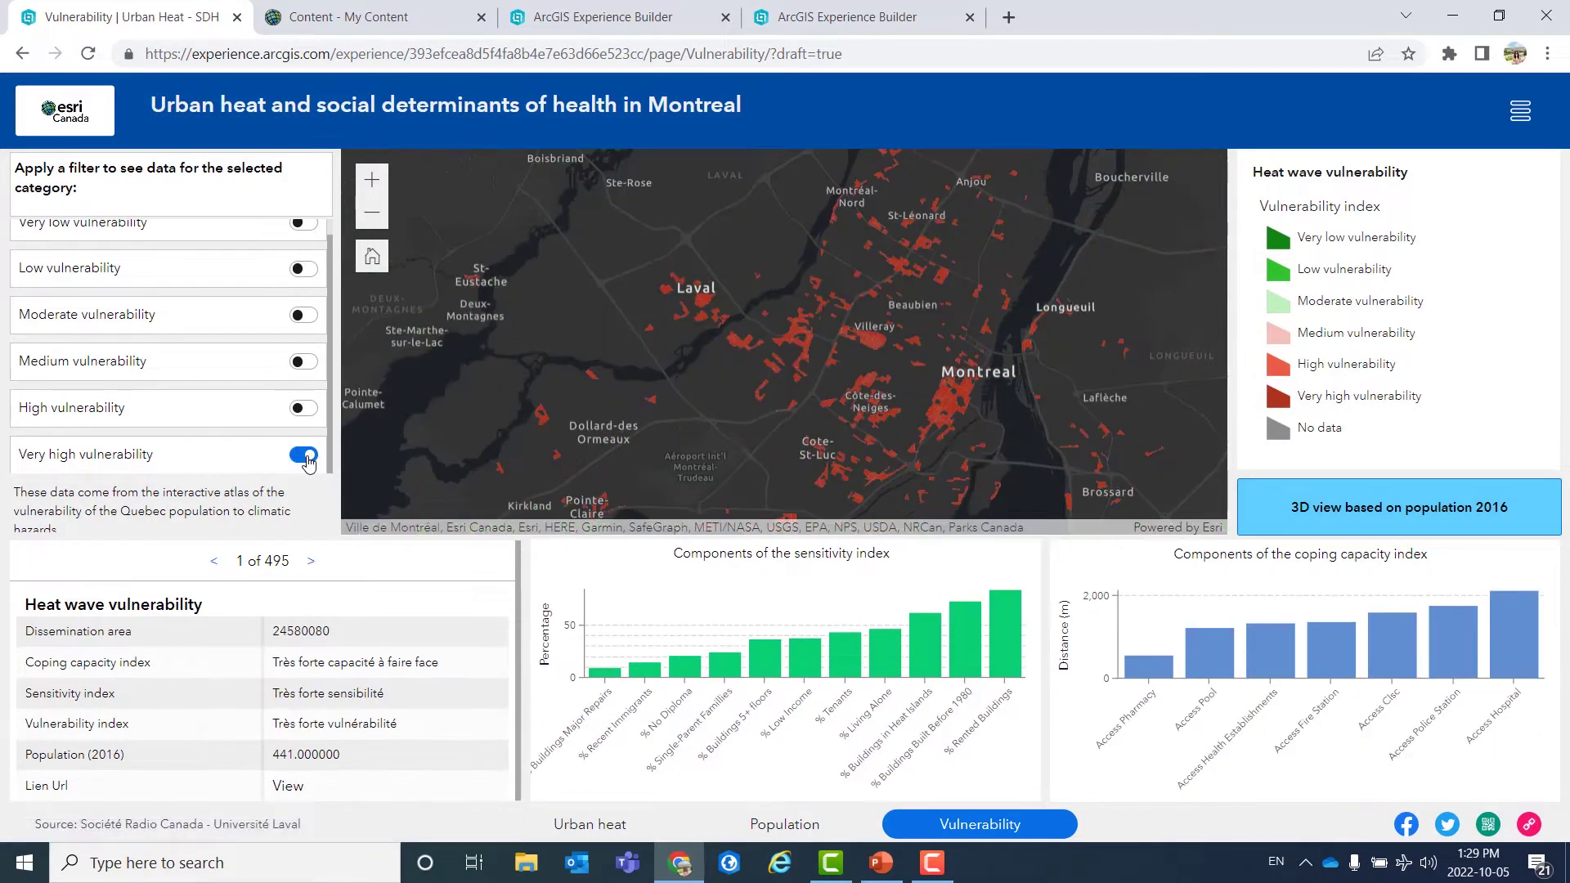
mouse_move(883, 652)
left_click(304, 456)
left_click(304, 409)
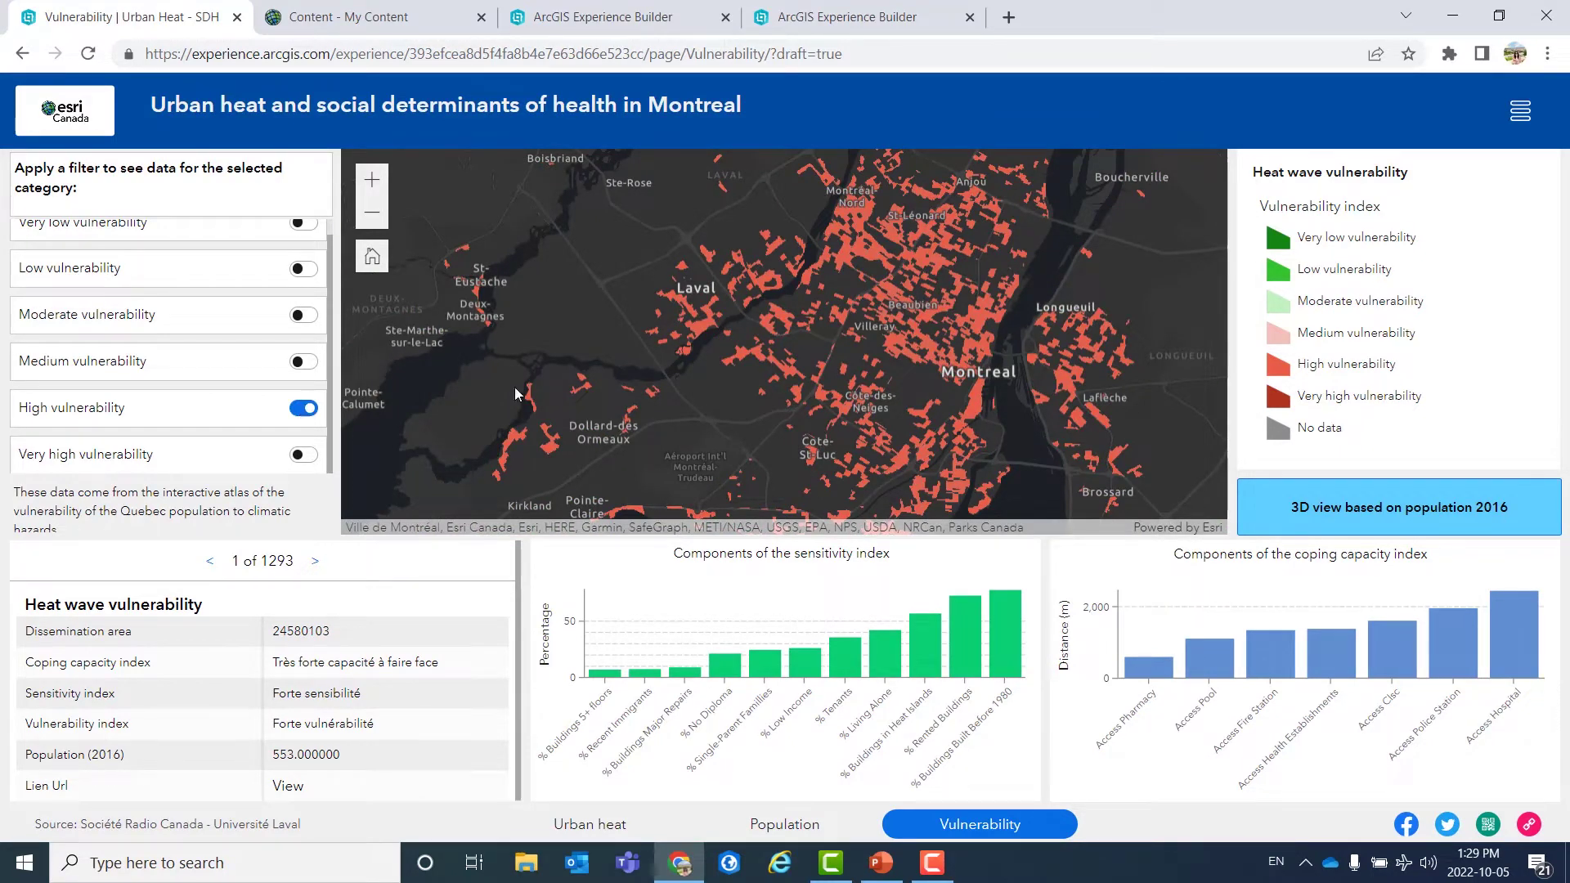
left_click(1328, 508)
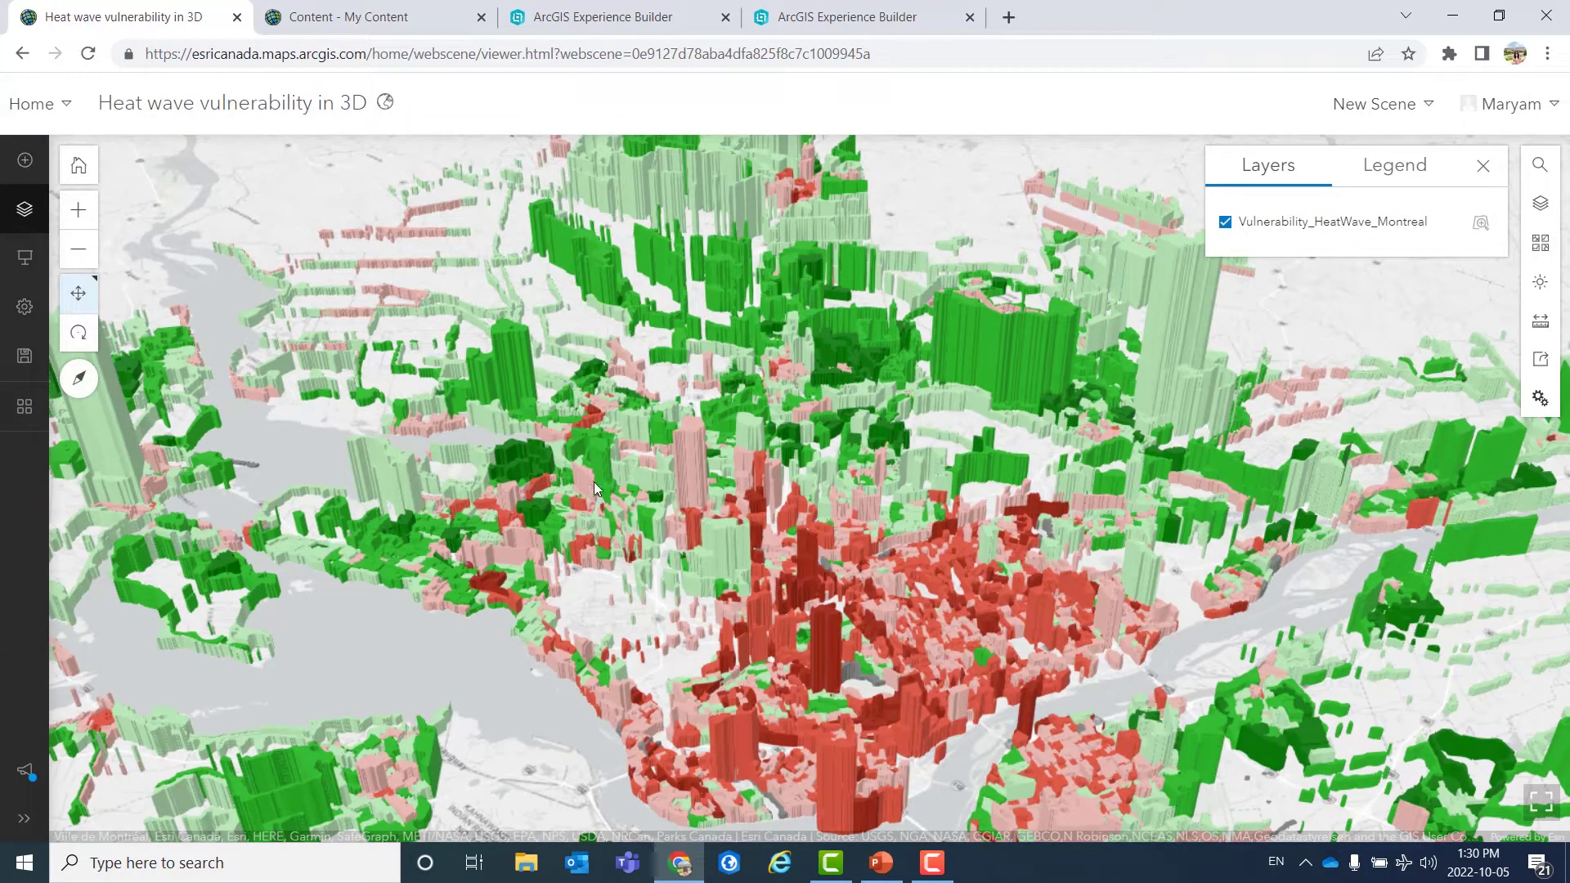
Tilt the vulnerability scene to reveal the horizon, orbit it slightly, and return to My Content.
left_click(79, 336)
left_click_drag(994, 714, 865, 607)
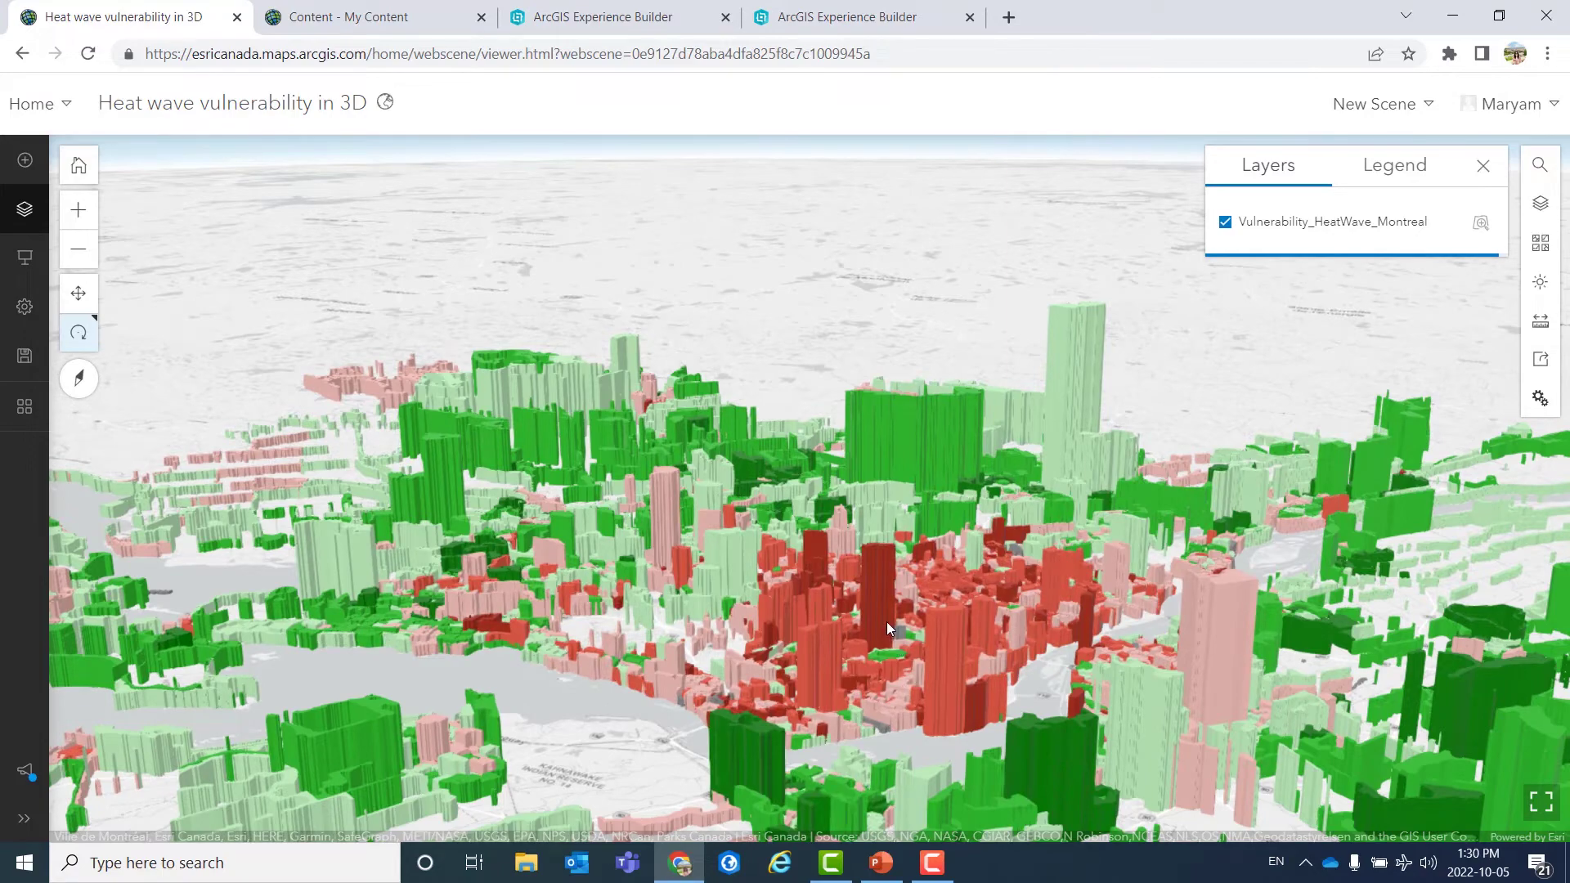
left_click_drag(882, 662, 792, 716)
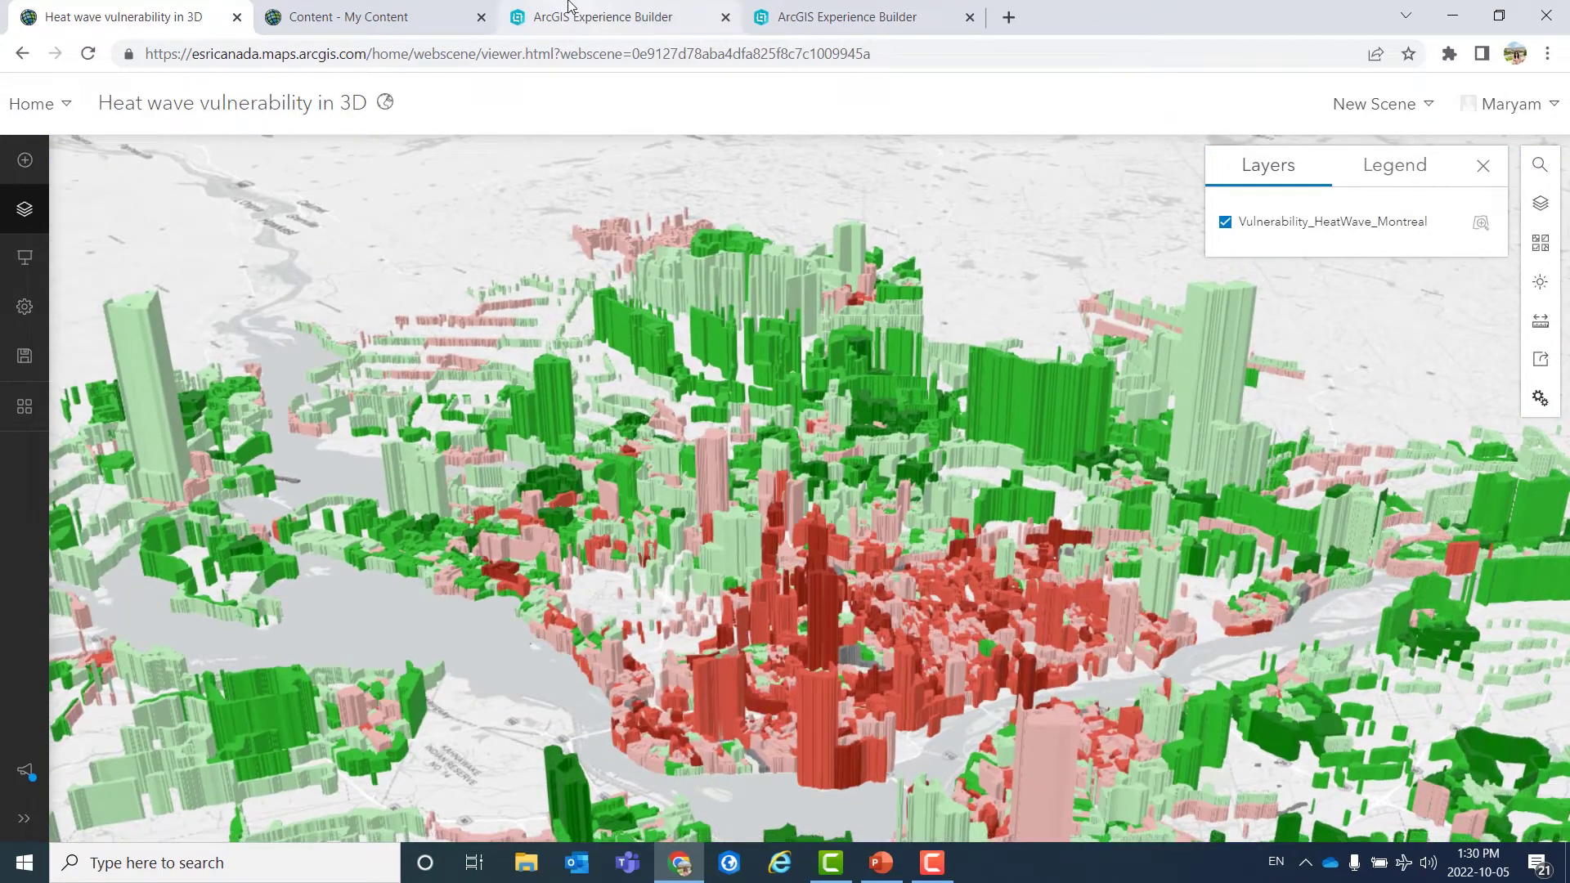
left_click(398, 14)
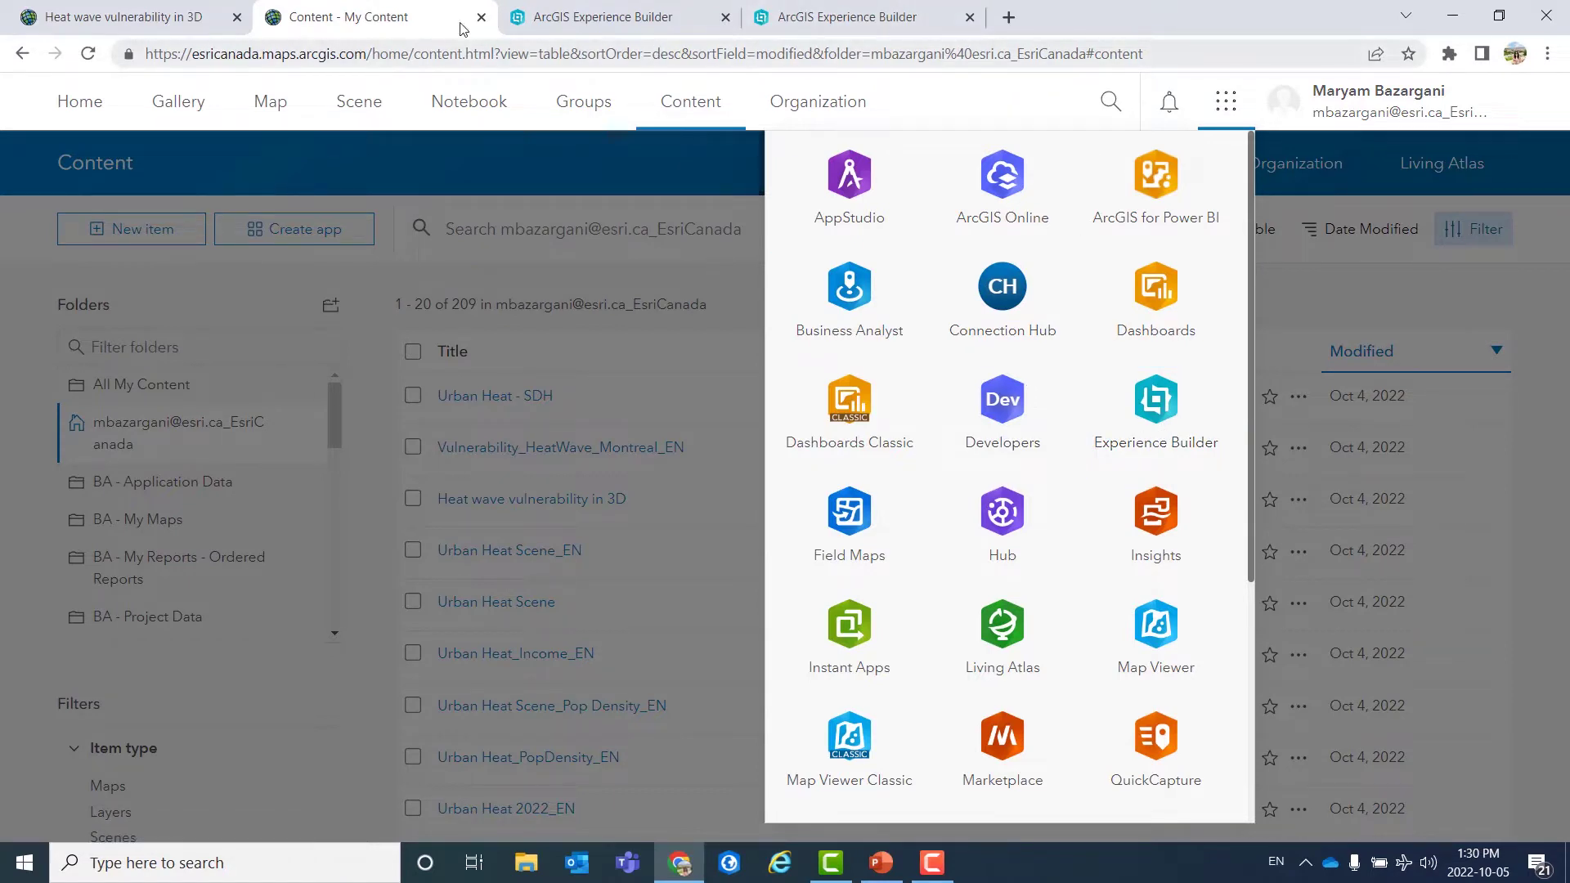
Browse the Experience Builder template gallery's ArcGIS Online and Living Atlas templates.
left_click(589, 6)
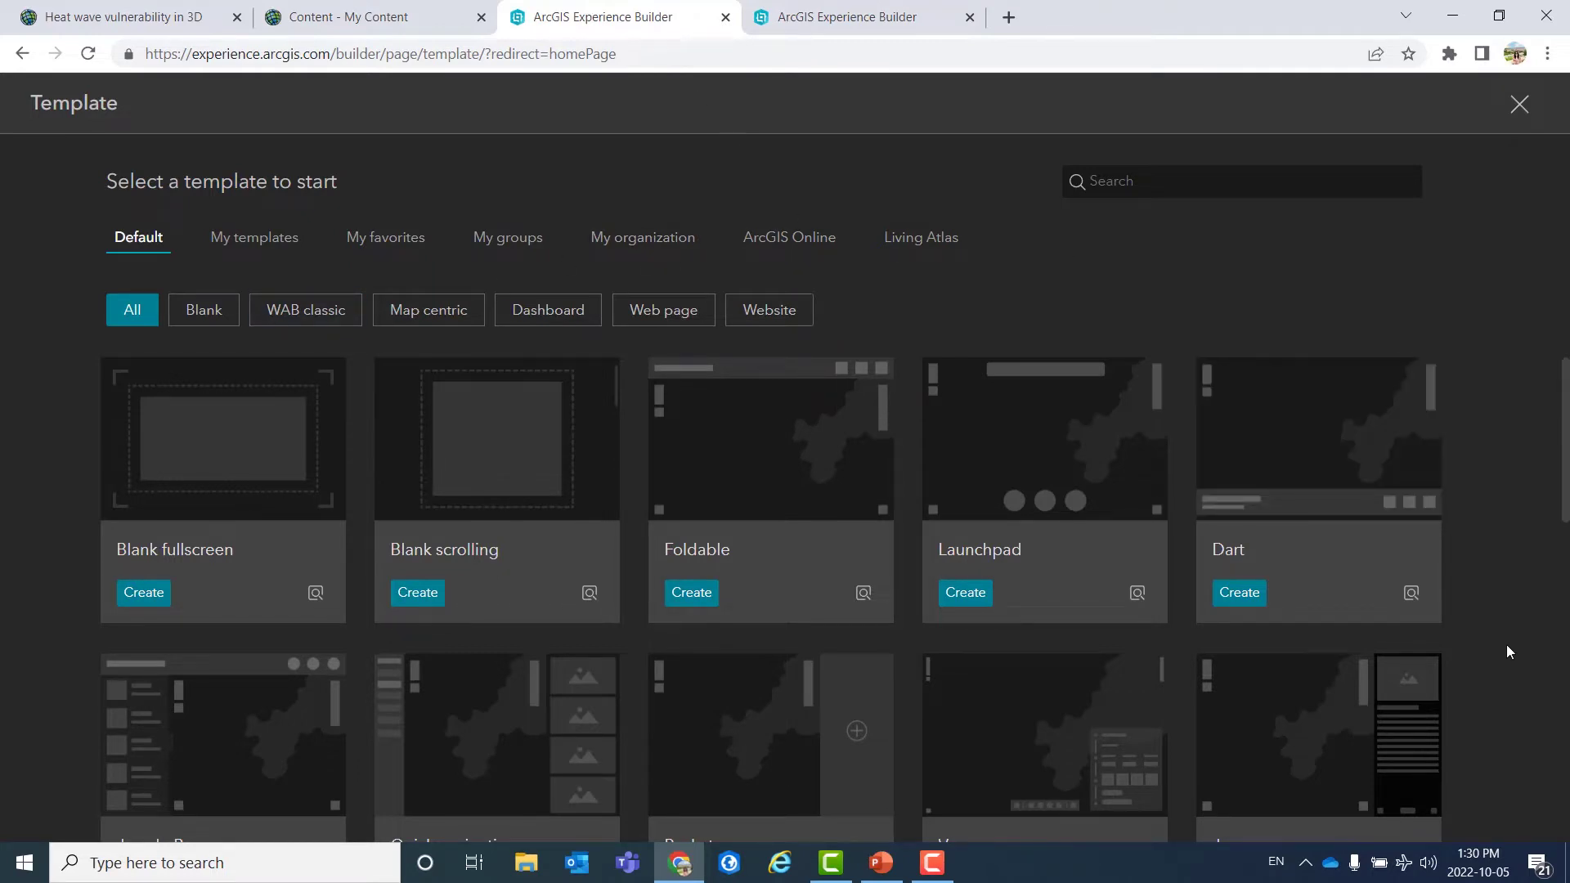
scroll(1507, 646, "down", 3)
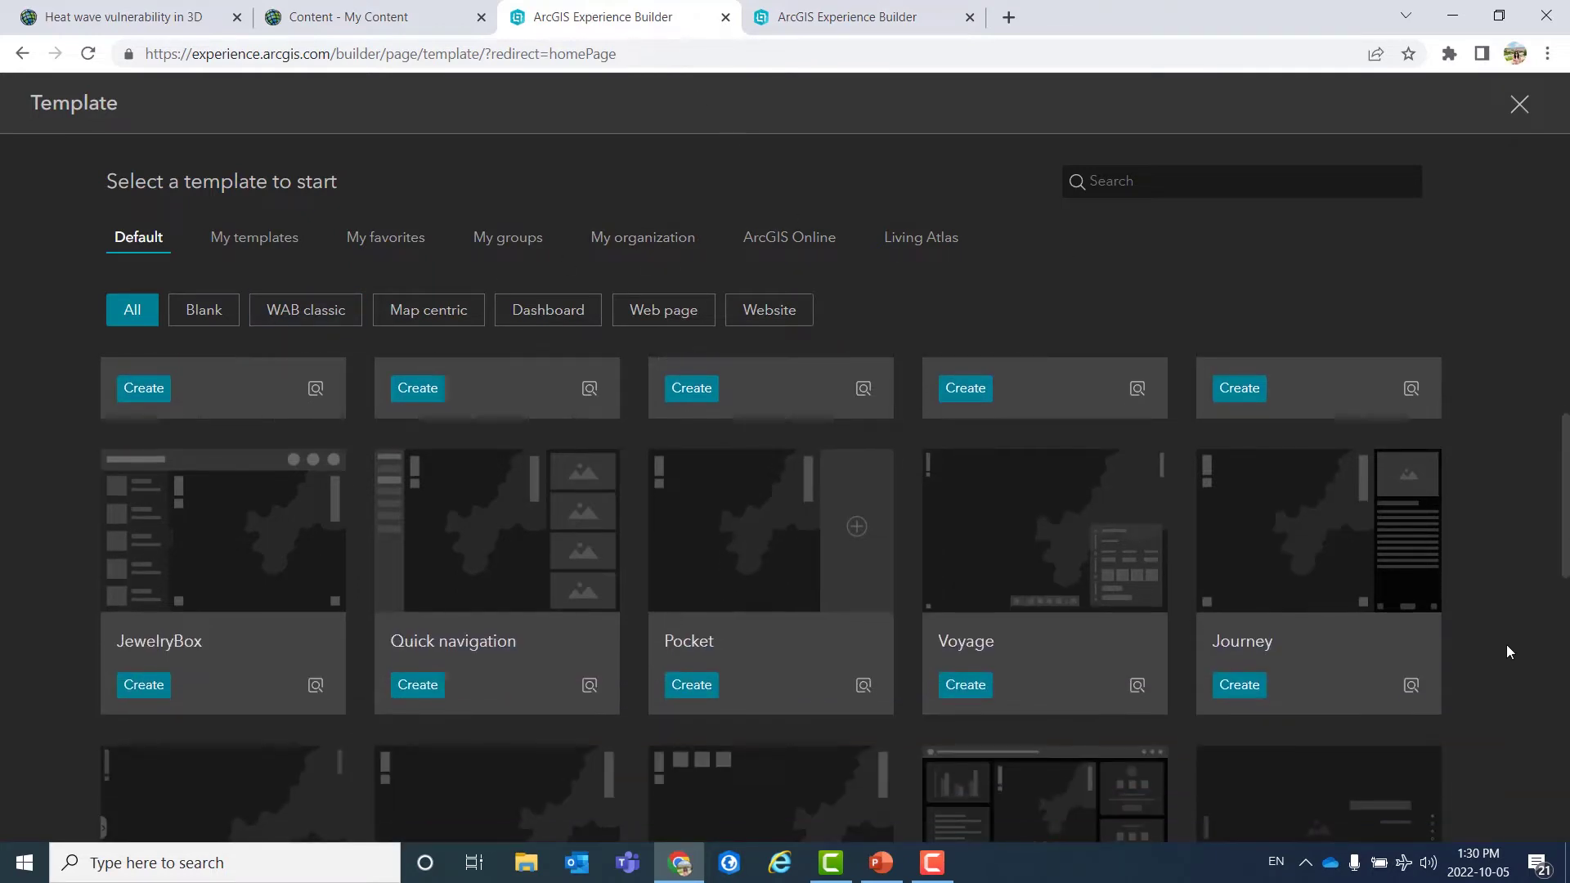
scroll(1506, 645, "up", 3)
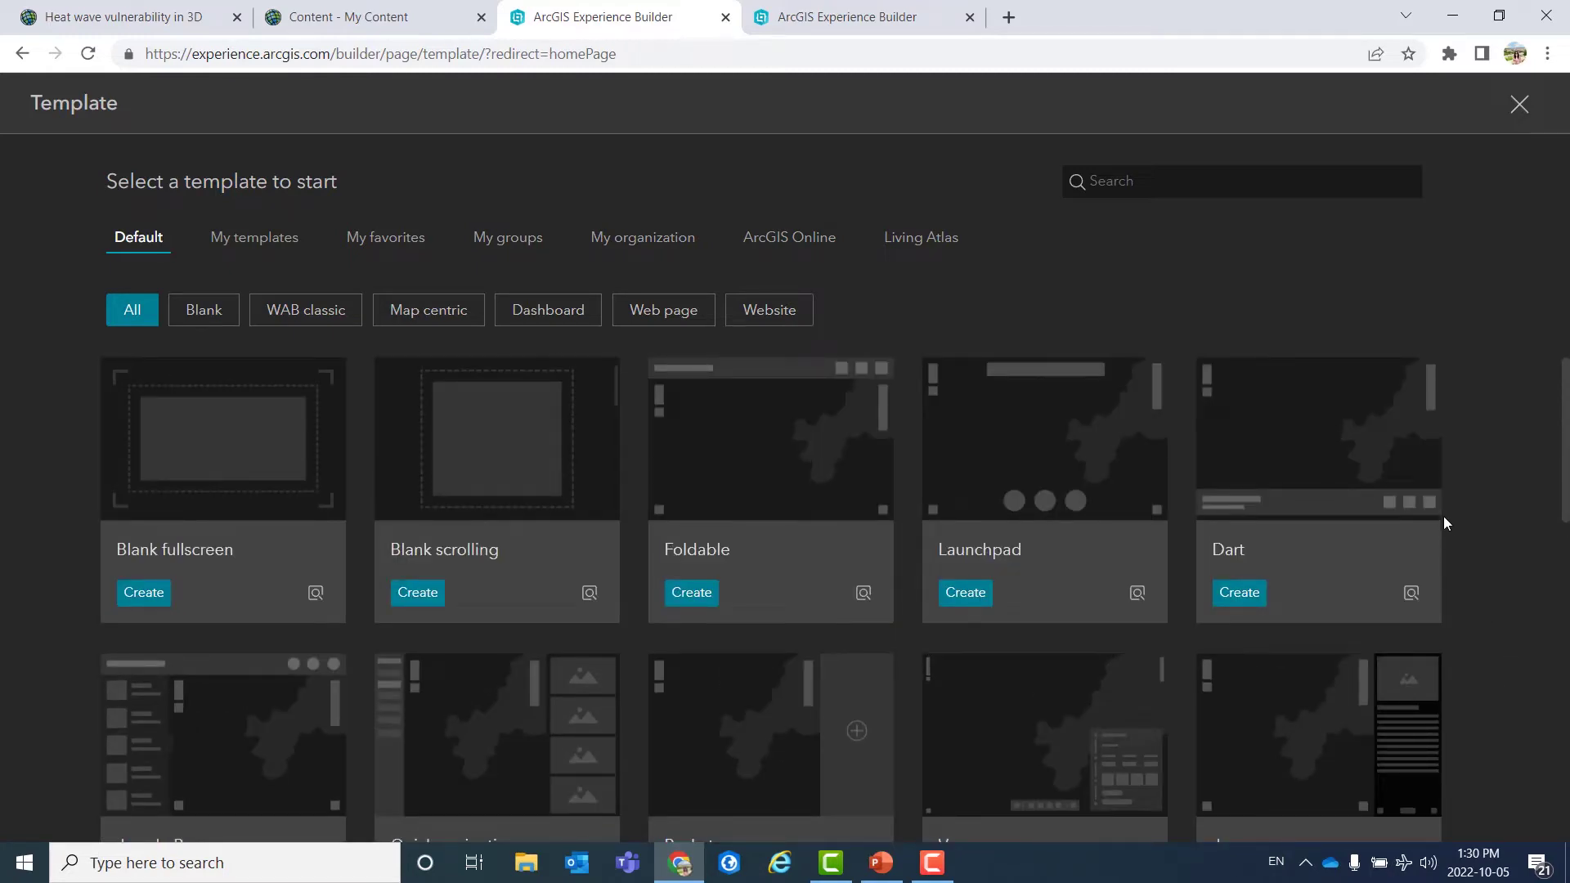
left_click(784, 242)
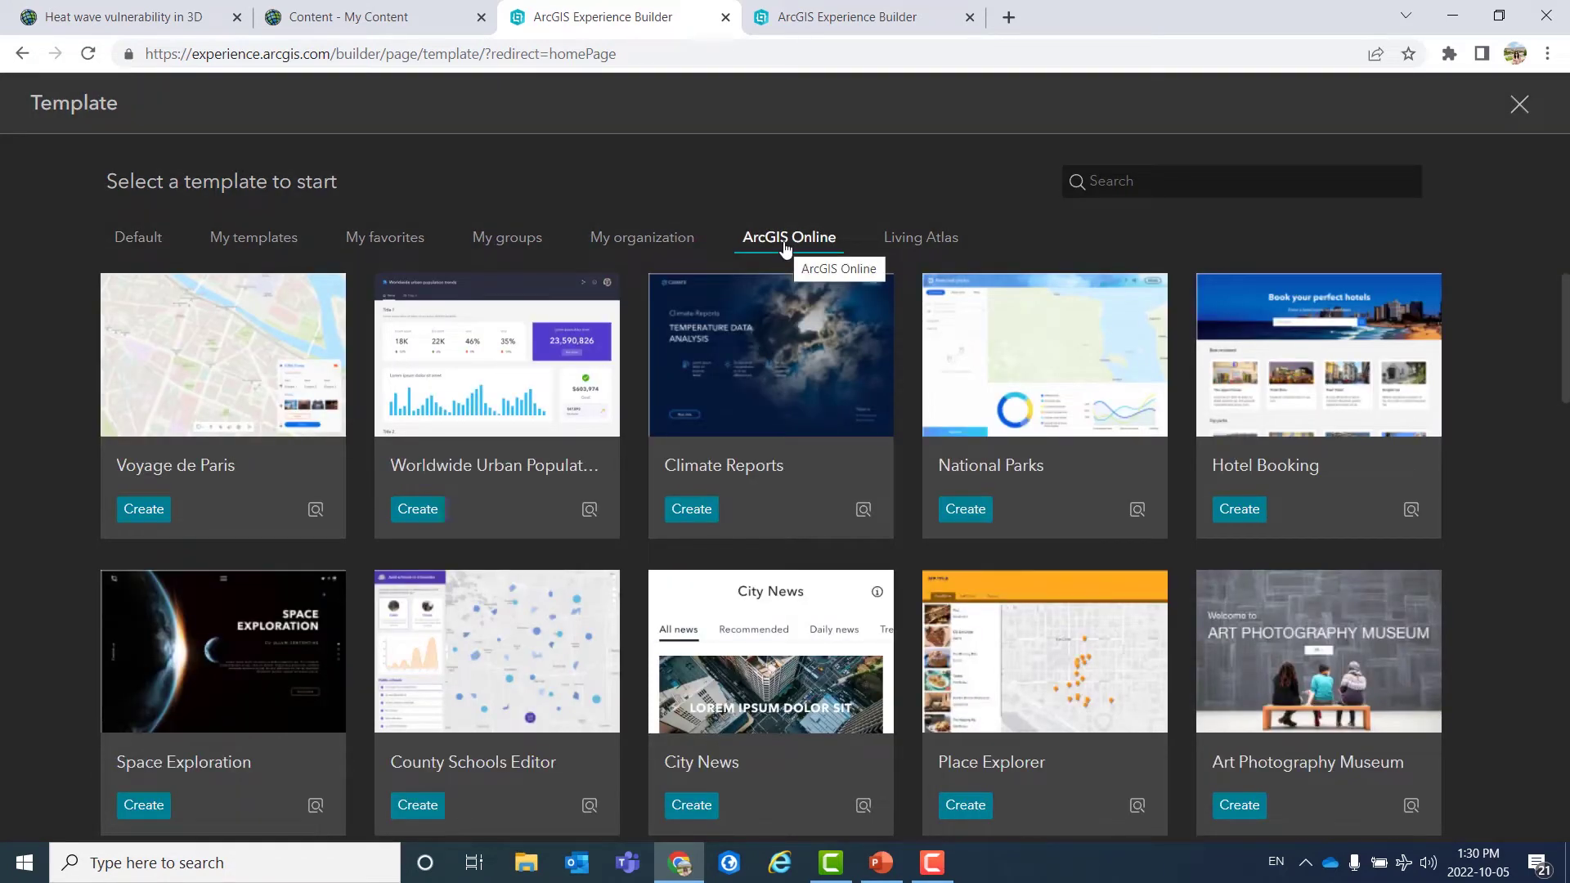
left_click(921, 243)
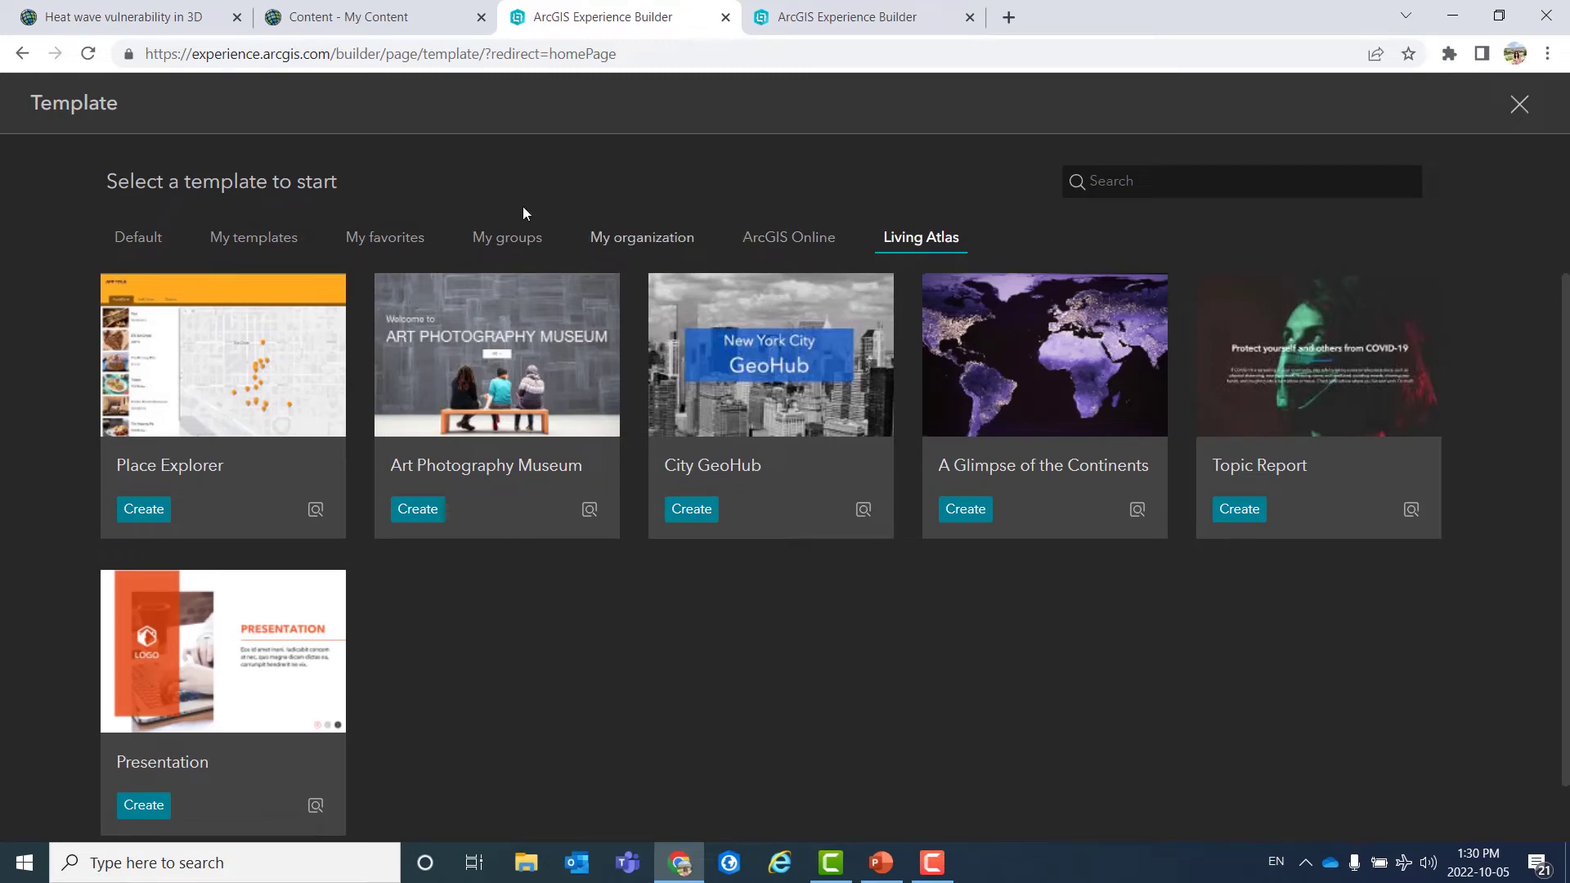
Scroll the Default templates, filter to Blank ones, then return to the Urban Heat - SDH builder.
left_click(139, 239)
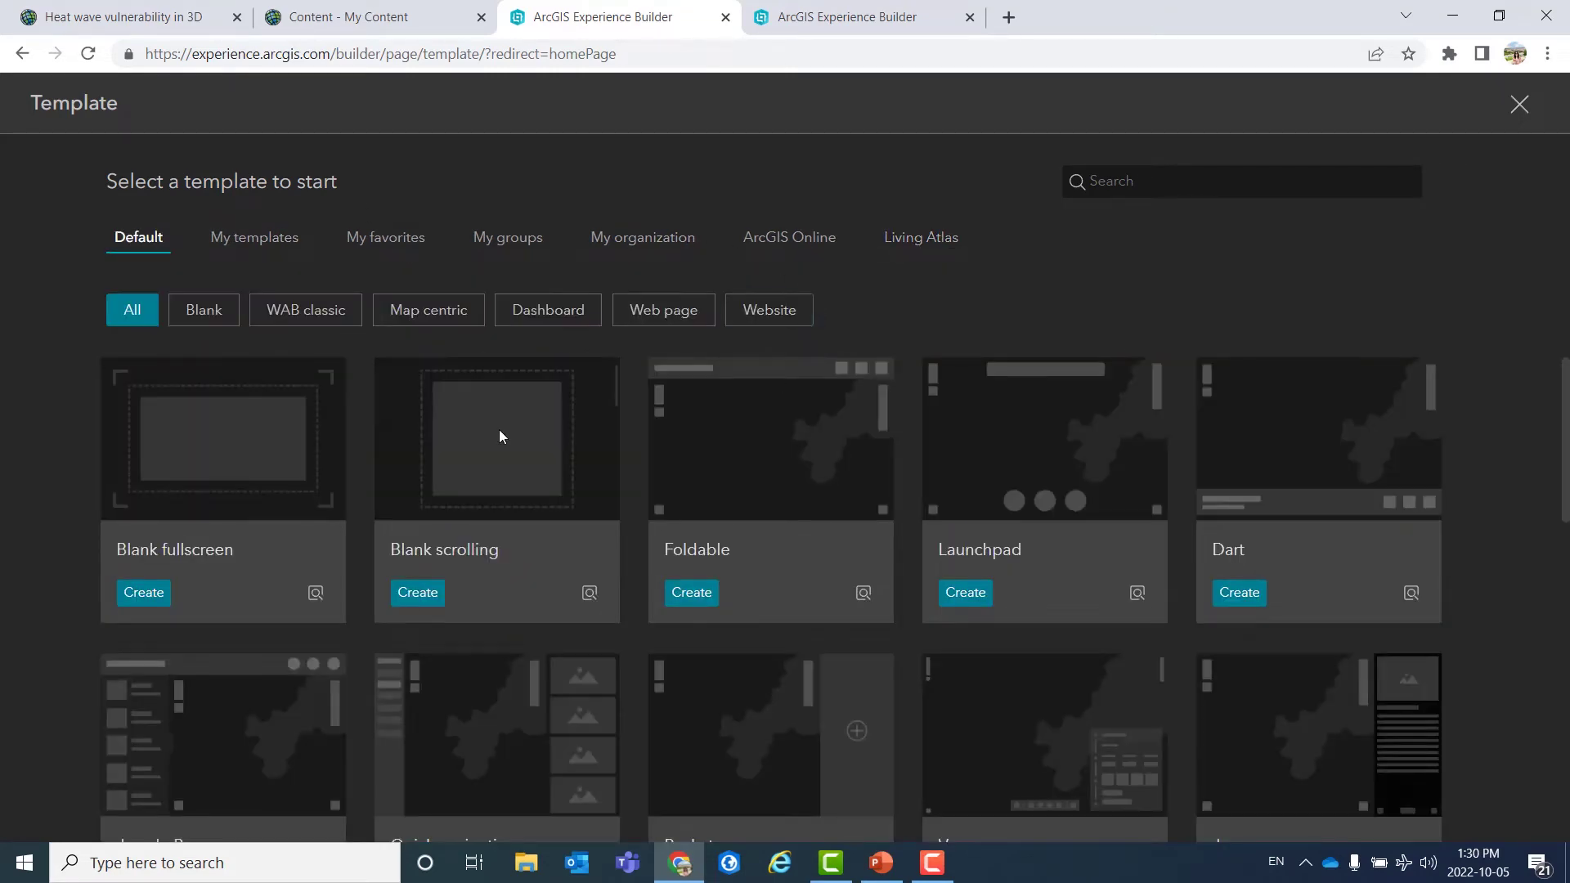
scroll(1341, 728, "down", 3)
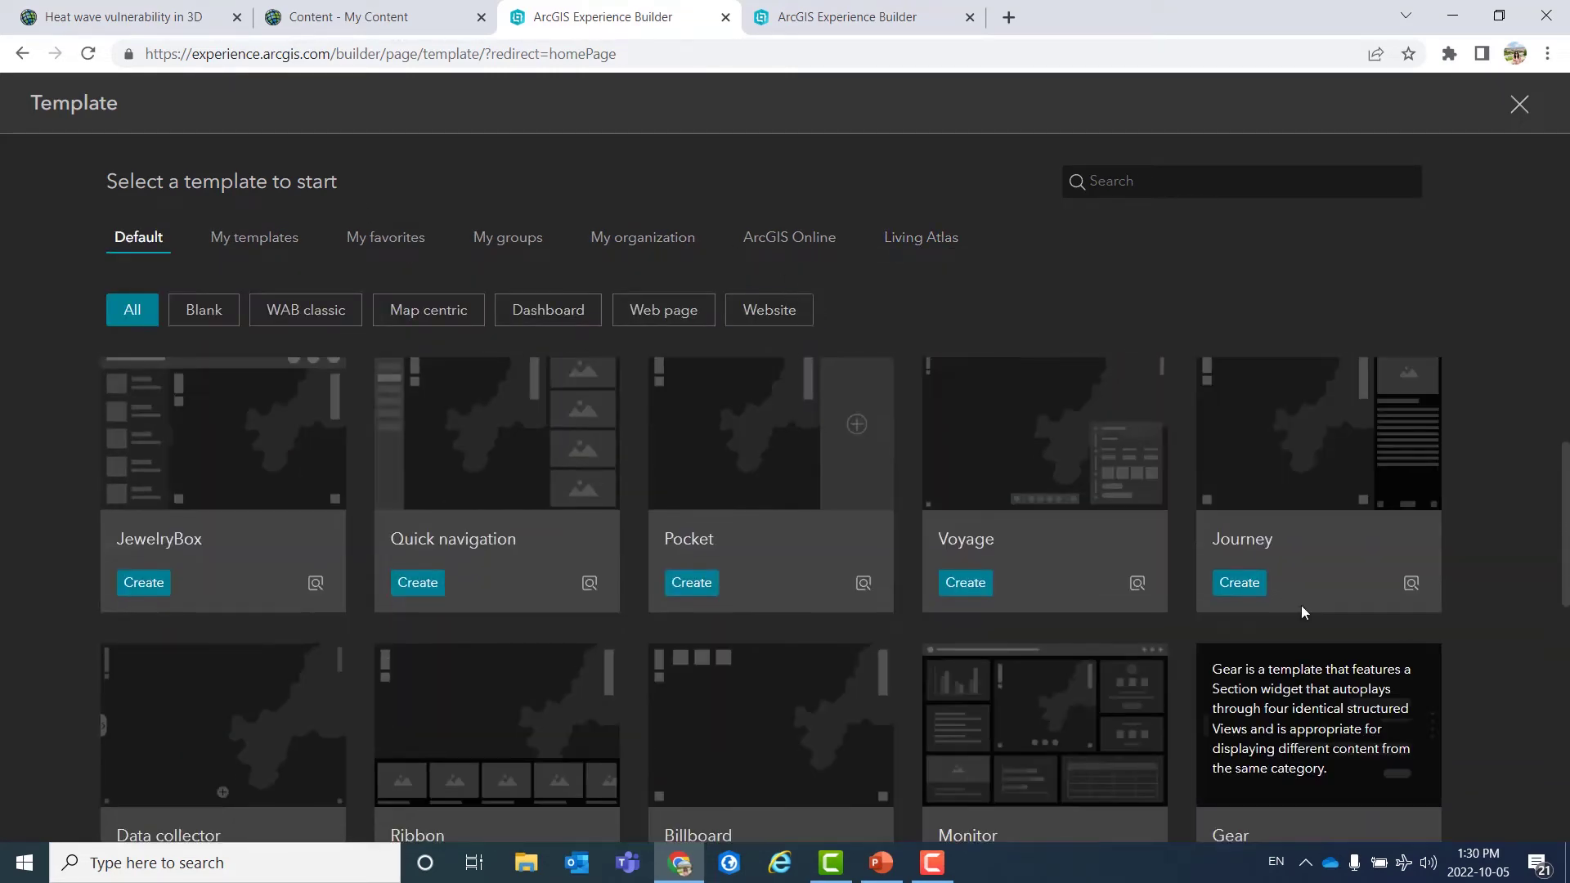
scroll(1504, 674, "down", 4)
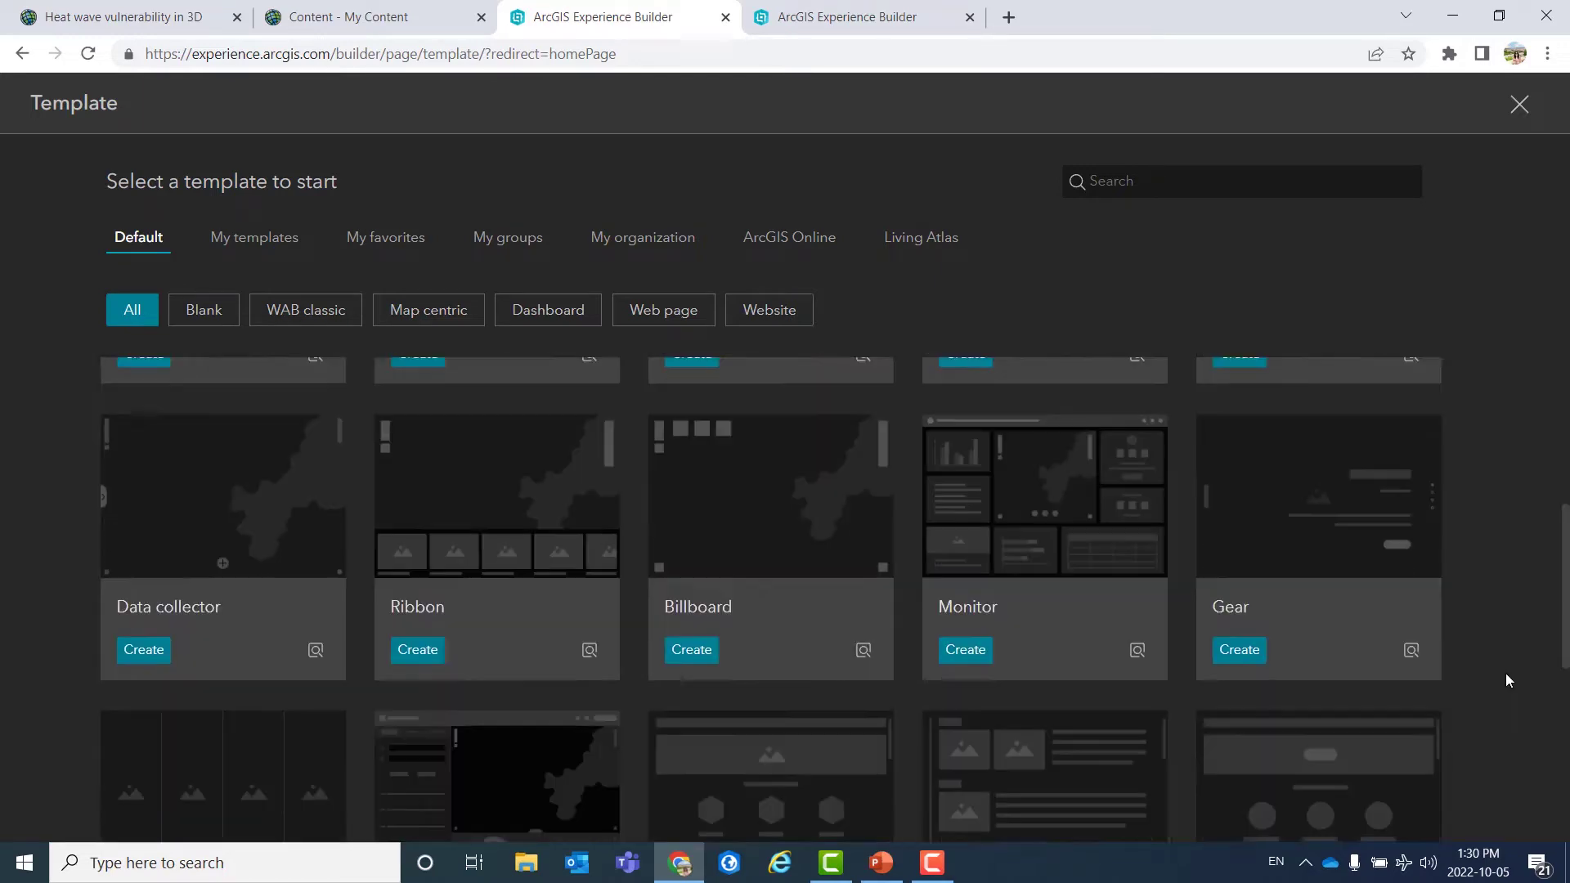
scroll(1505, 674, "down", 3)
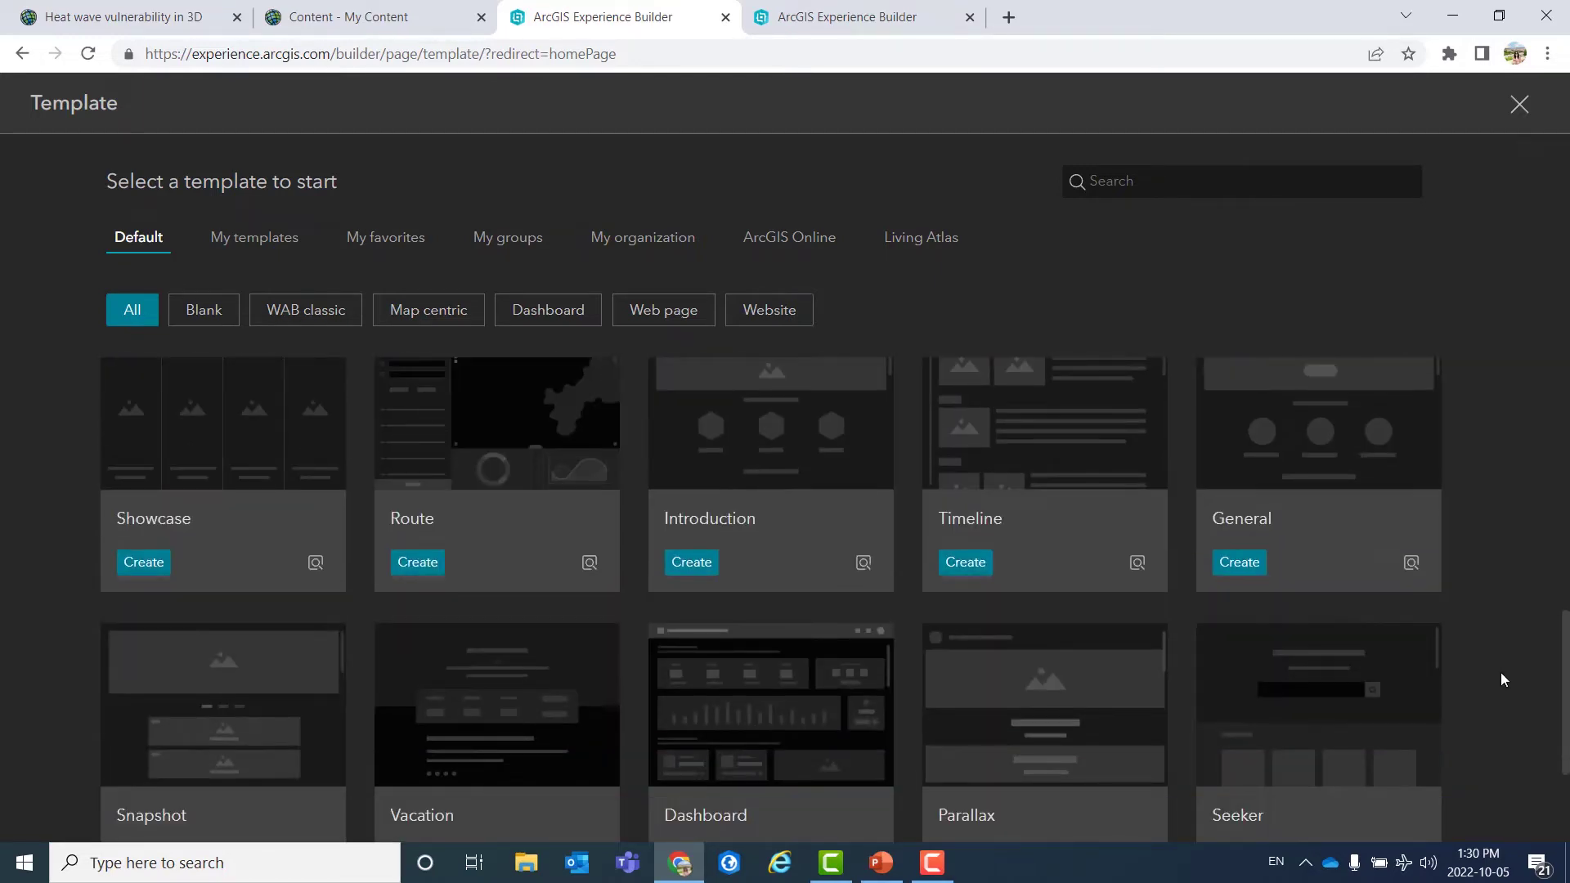
scroll(1500, 672, "down", 3)
scroll(1500, 672, "up", 5)
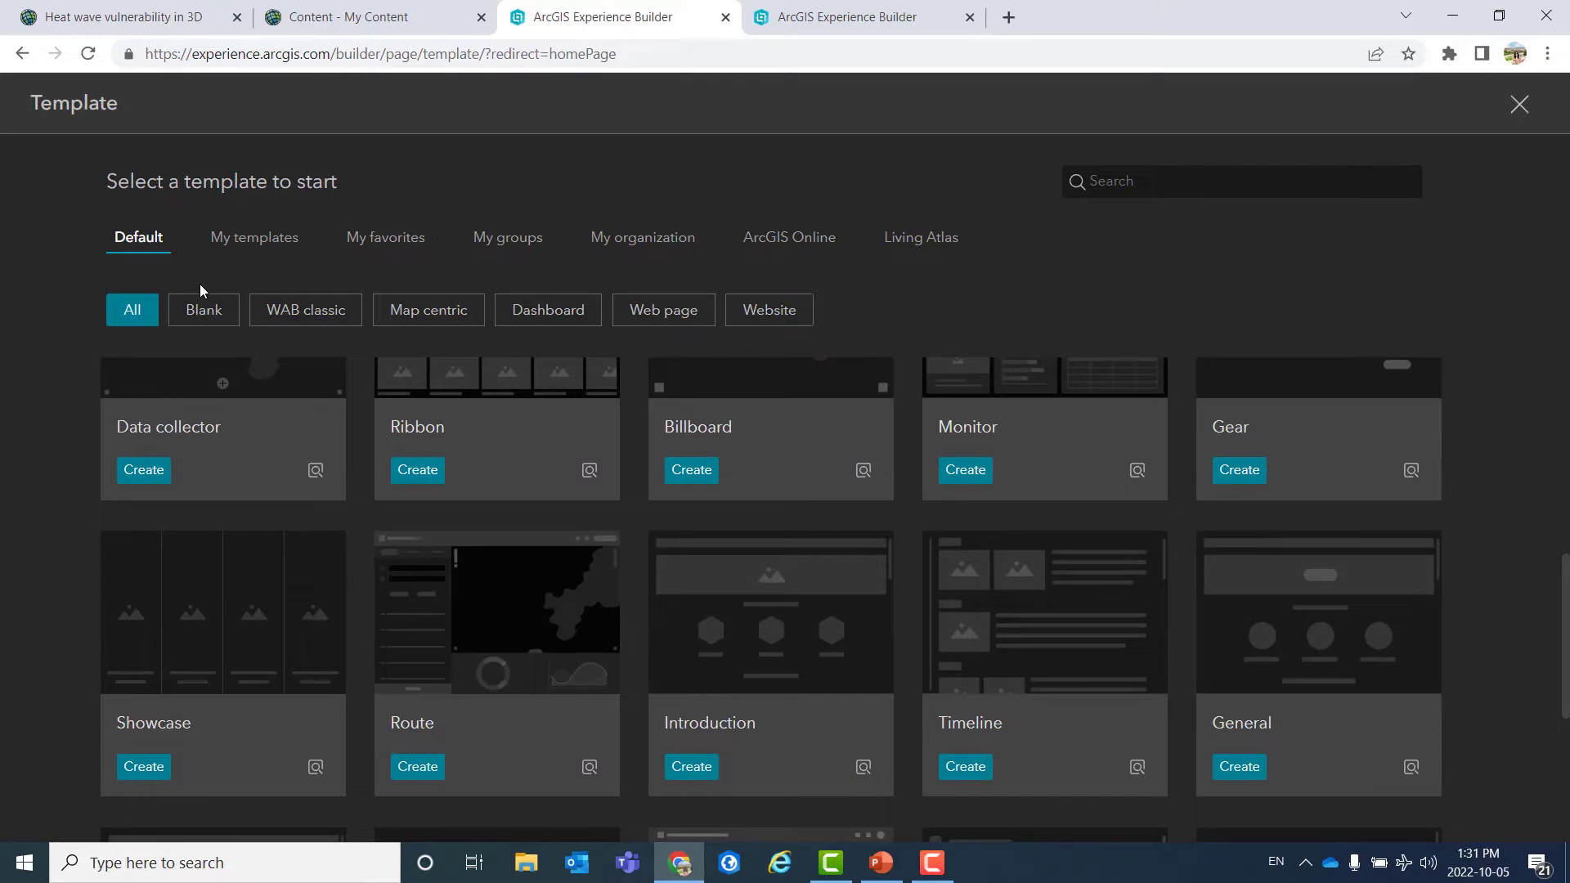
left_click(203, 309)
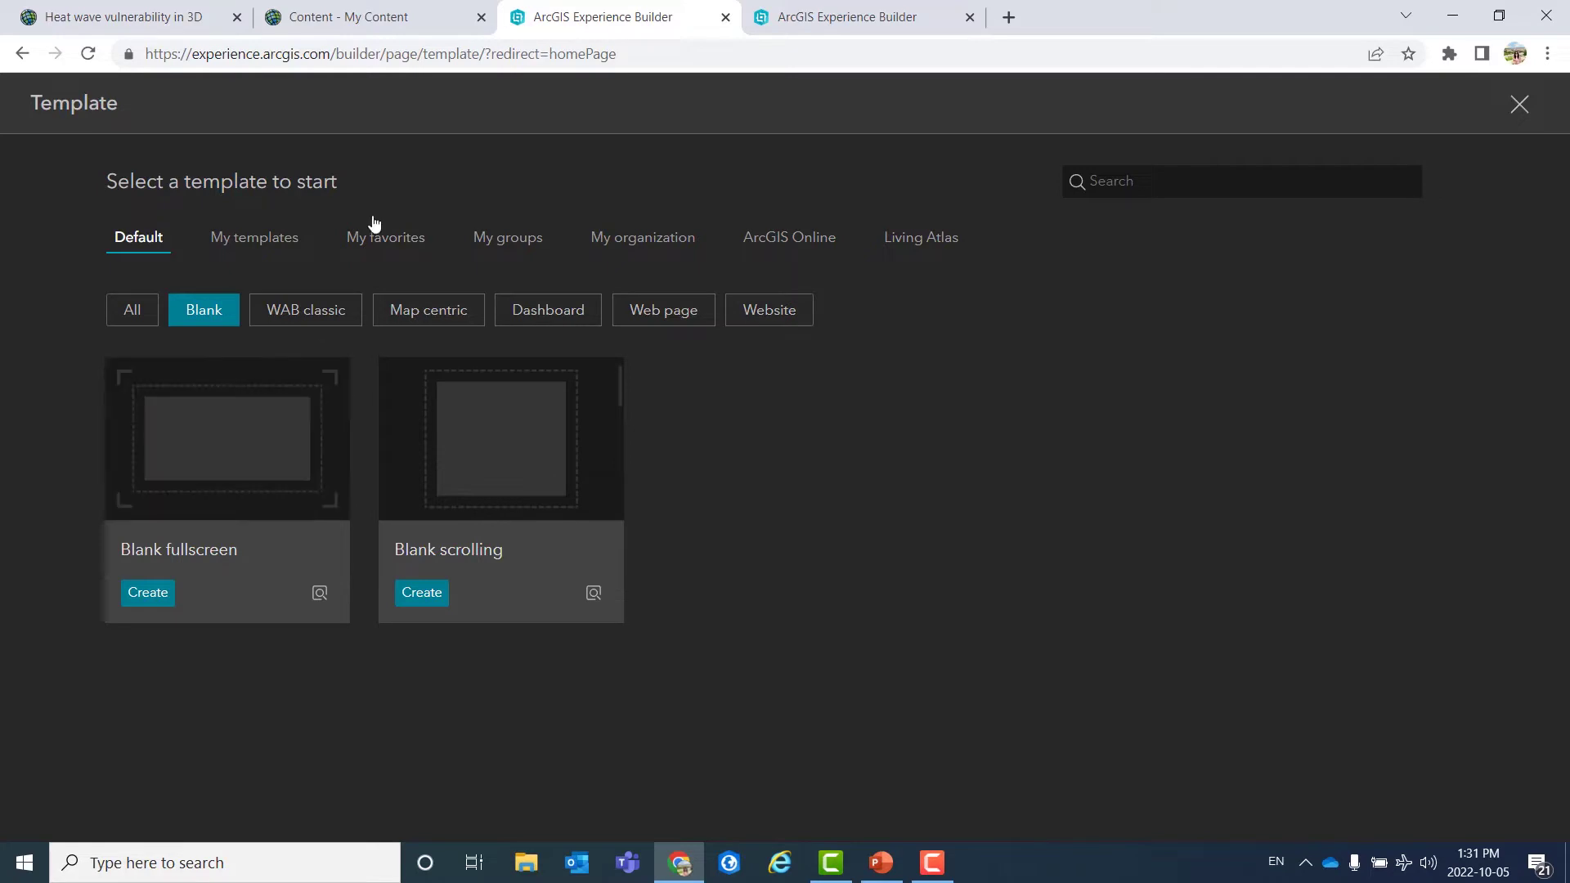
left_click(778, 6)
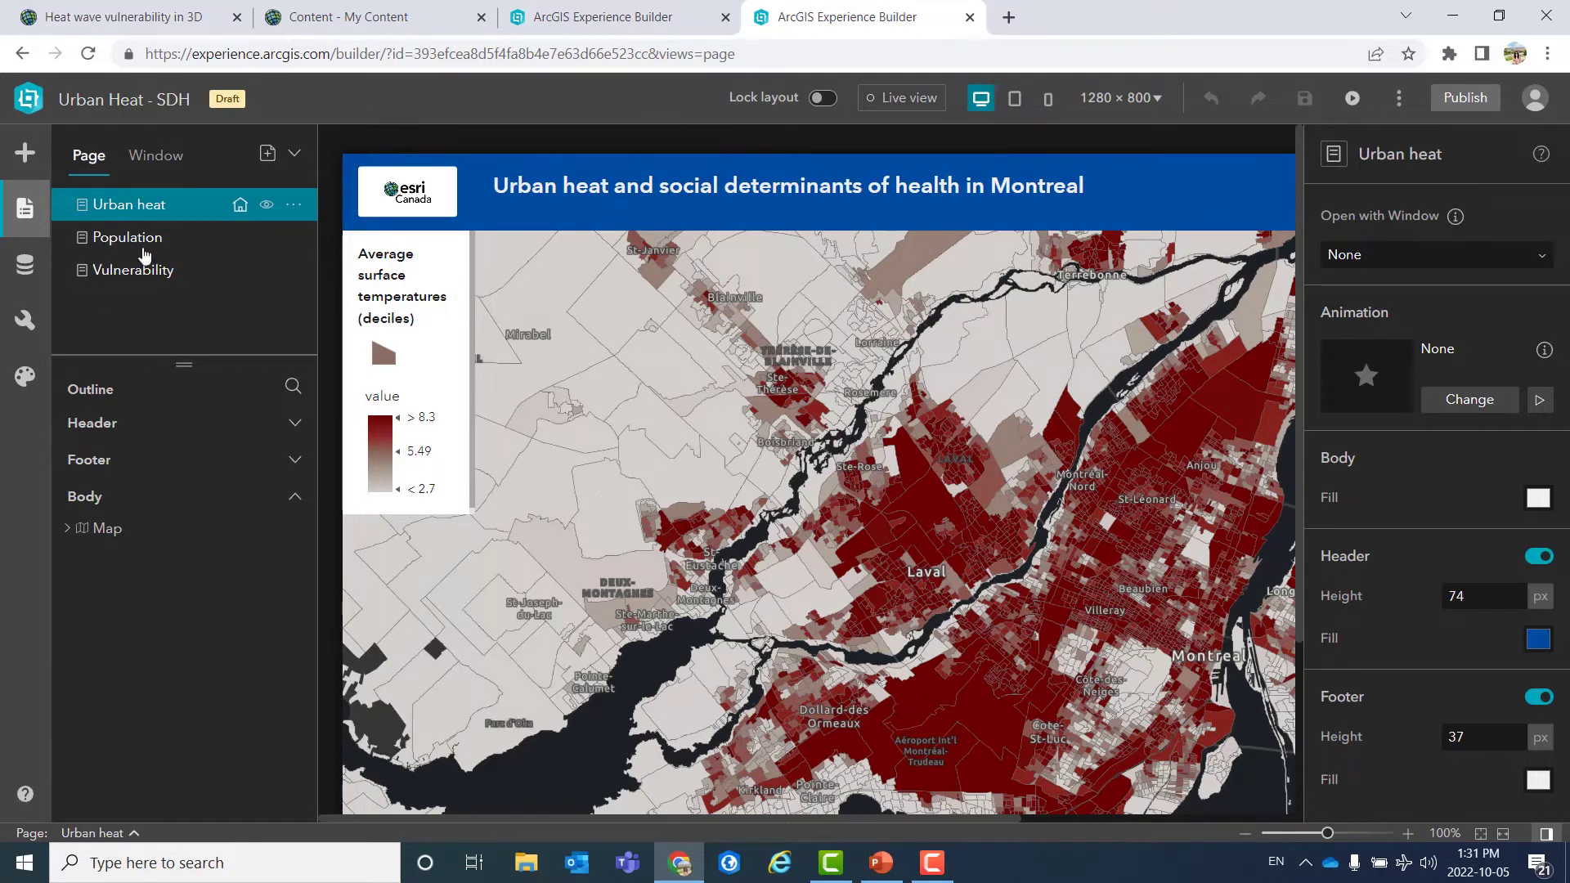
left_click(266, 155)
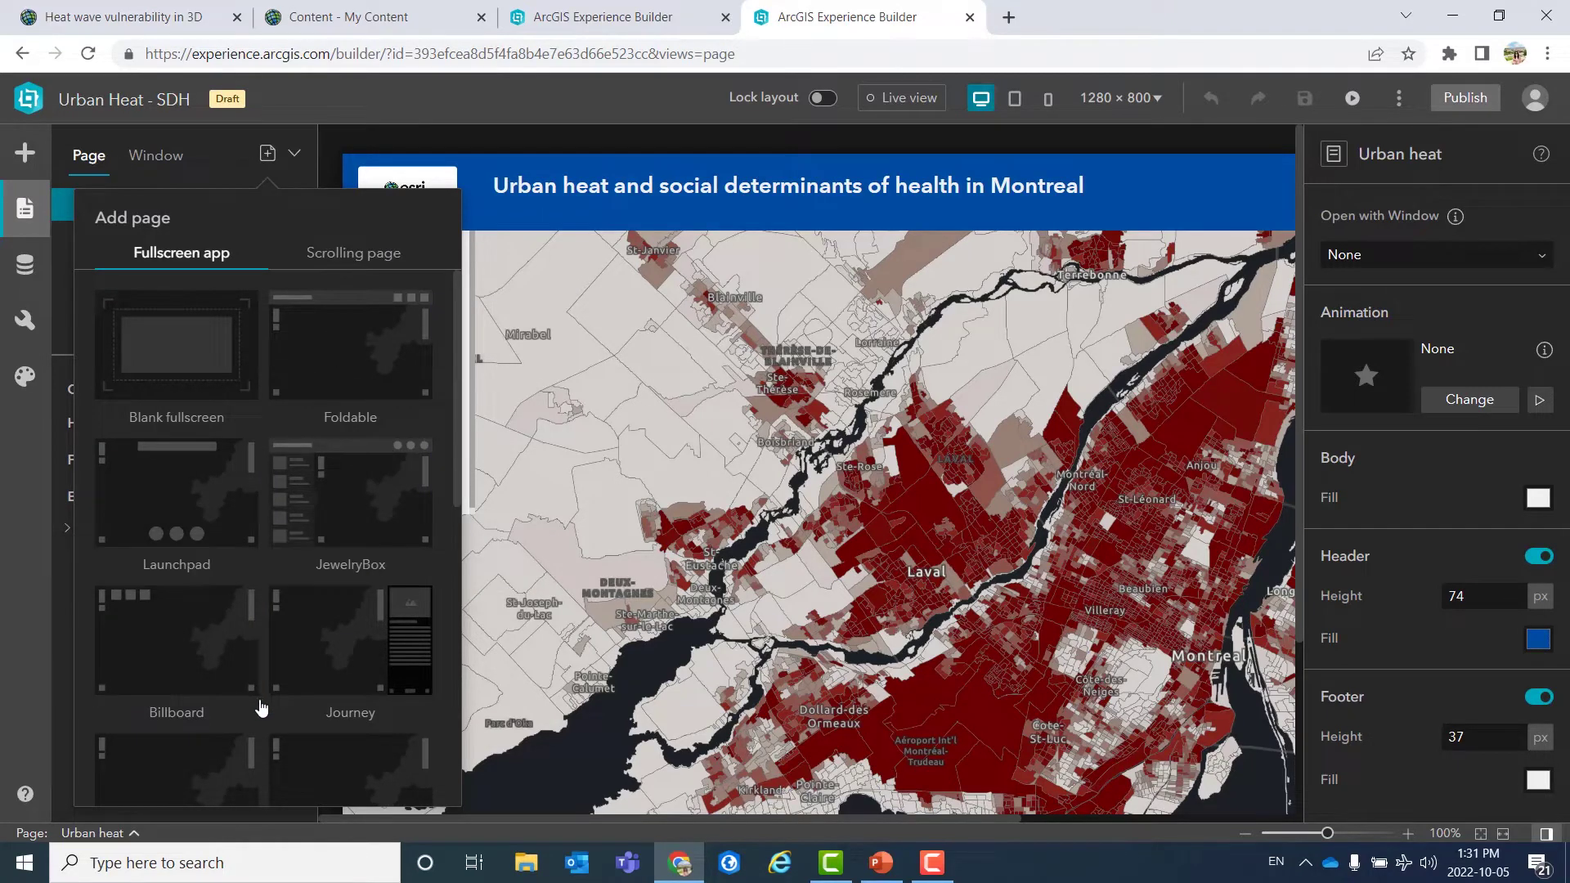
left_click(223, 177)
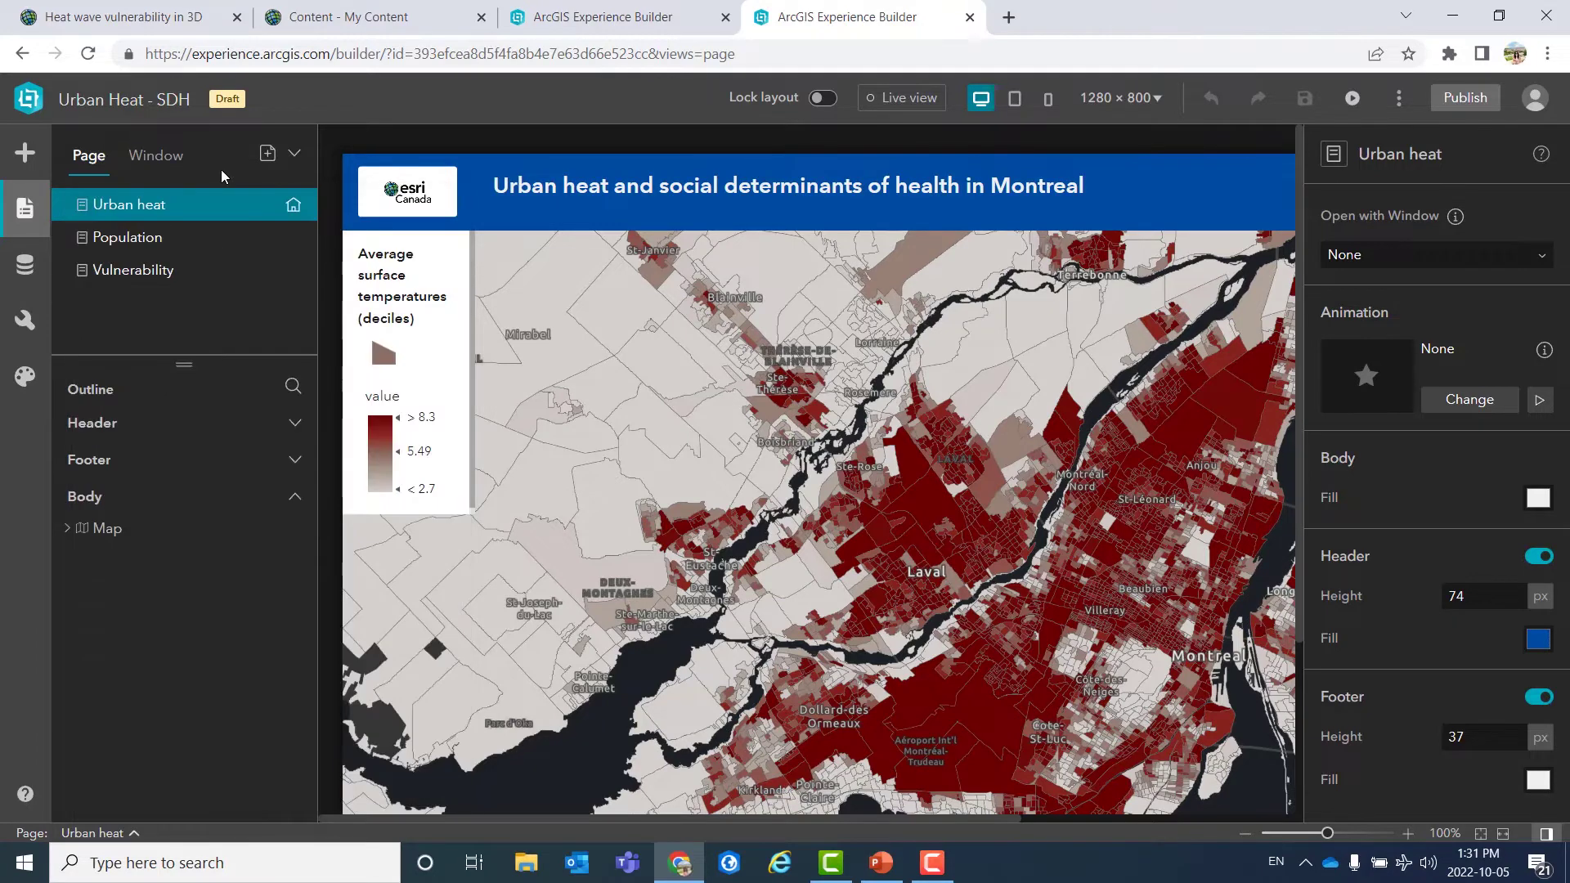
left_click(25, 264)
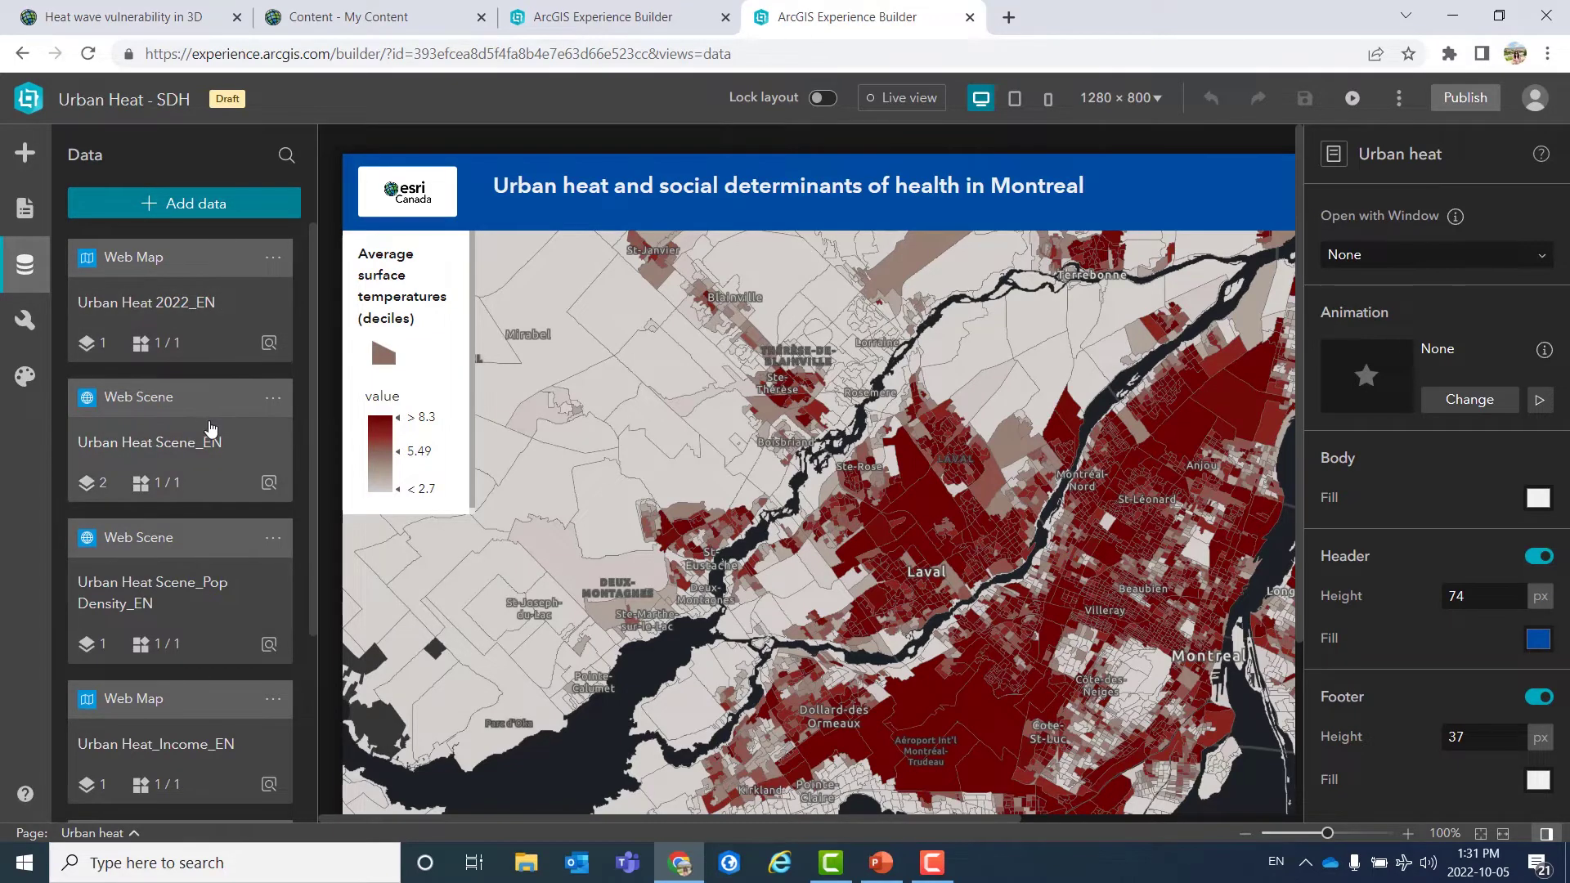
scroll(214, 435, "down", 4)
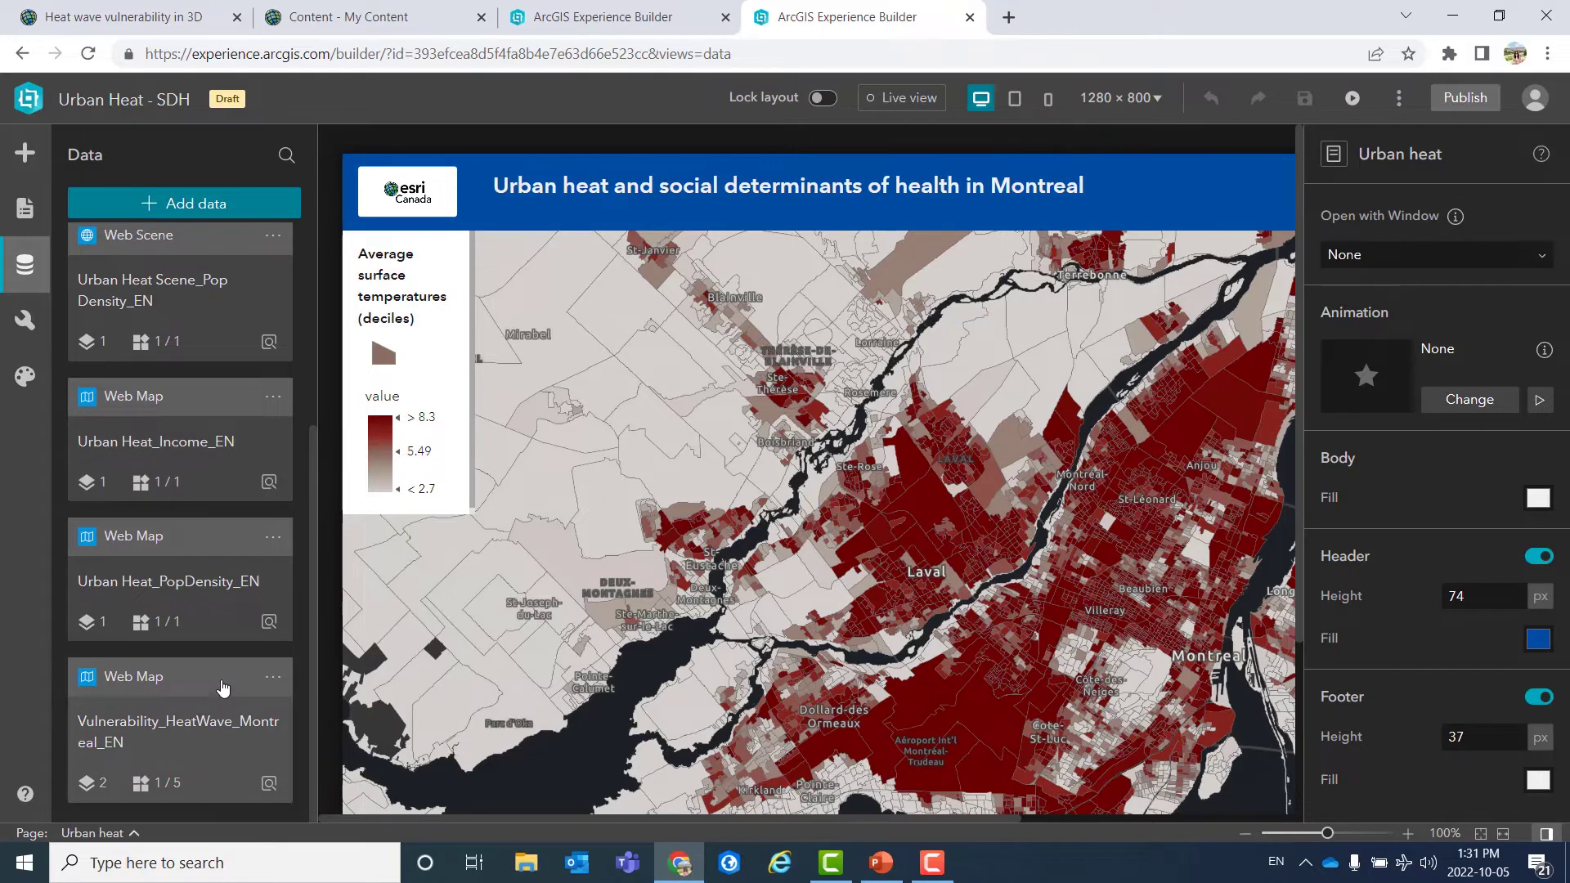
scroll(223, 688, "up", 4)
left_click(36, 196)
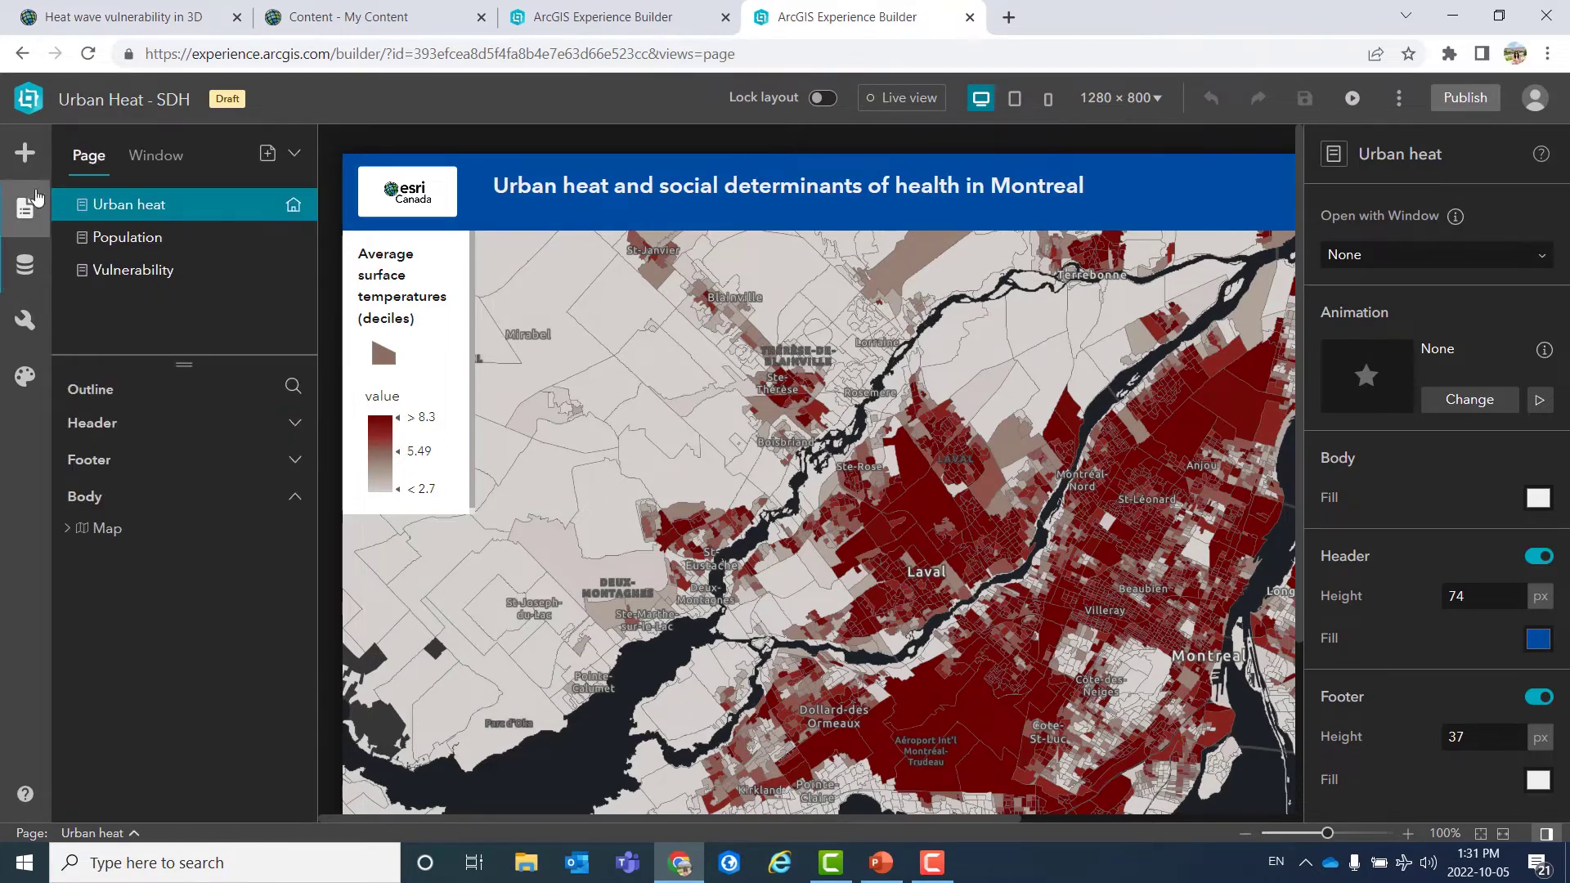
left_click(31, 157)
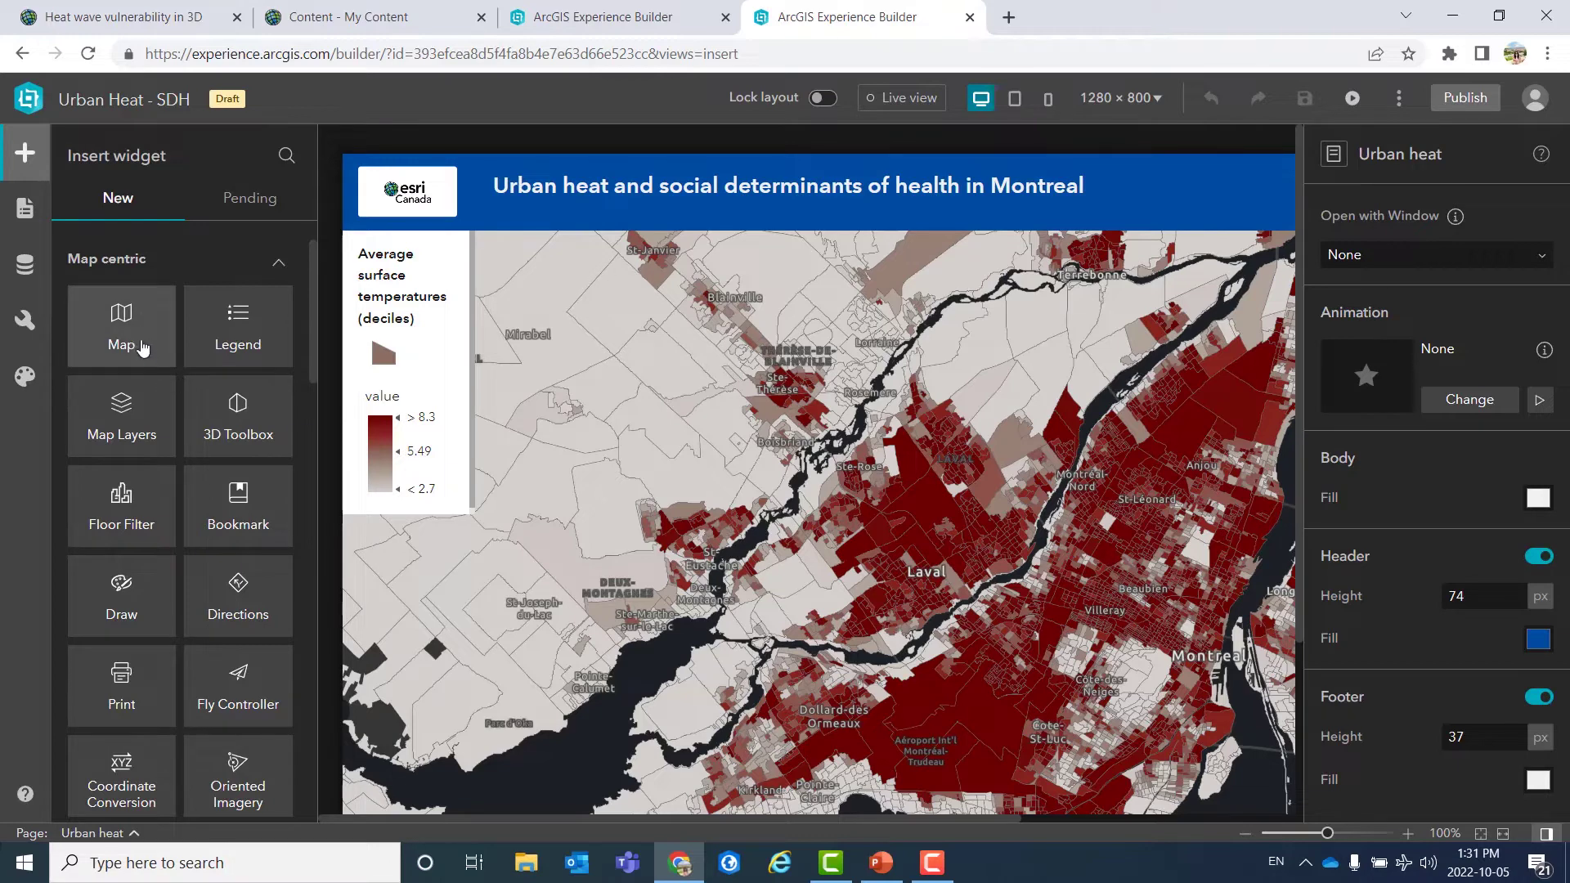
Scroll through the Map centric, Data centric, Page elements and Menu and toolbars widget groups.
scroll(299, 535, "down", 7)
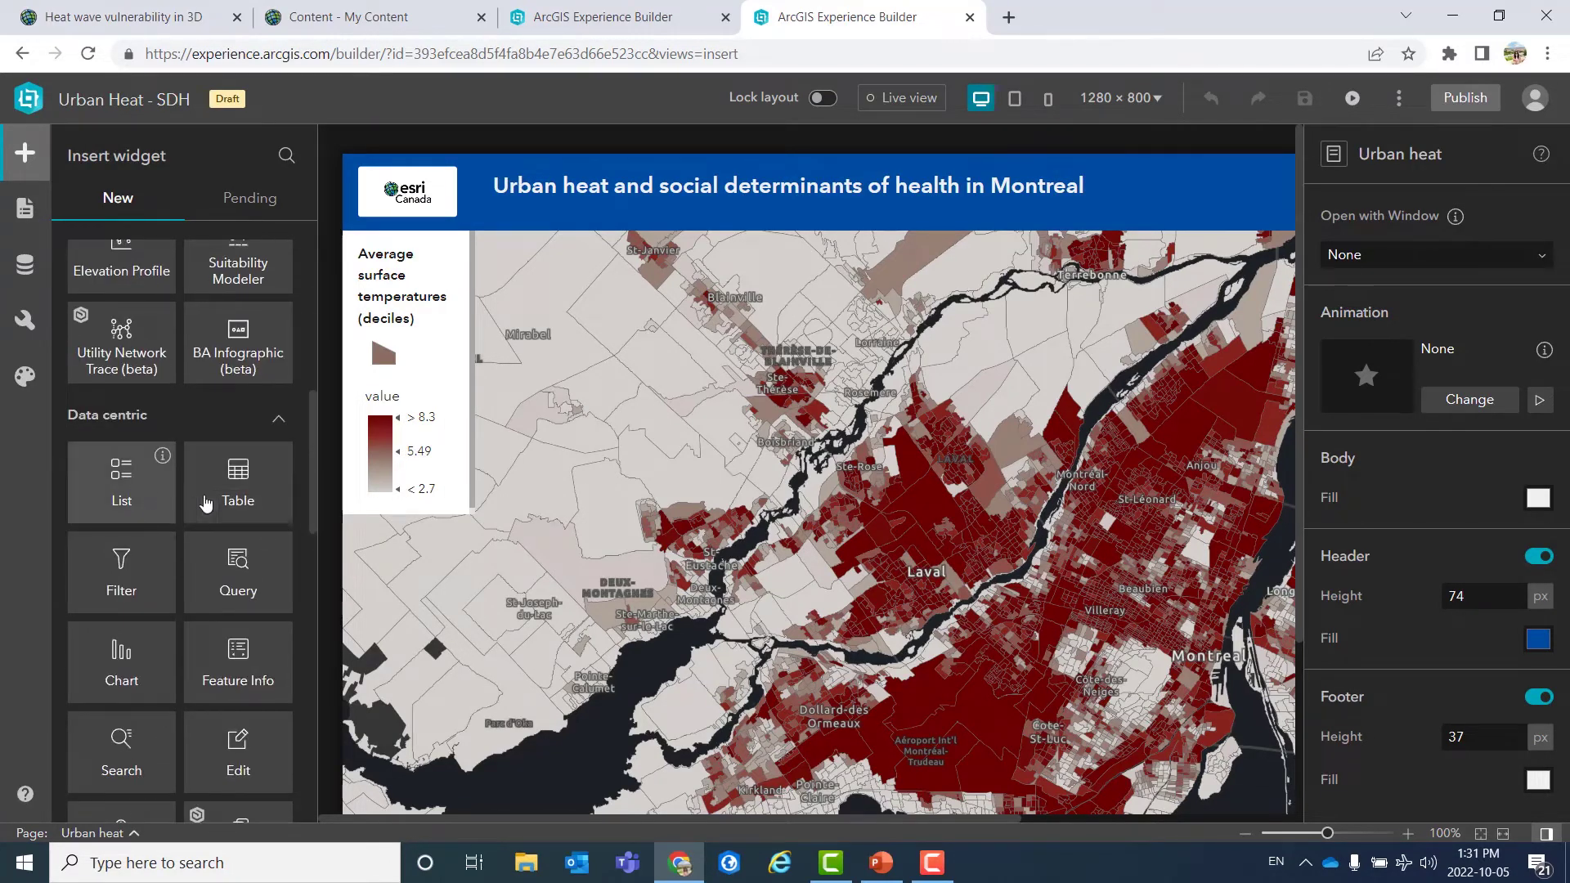
scroll(229, 581, "down", 6)
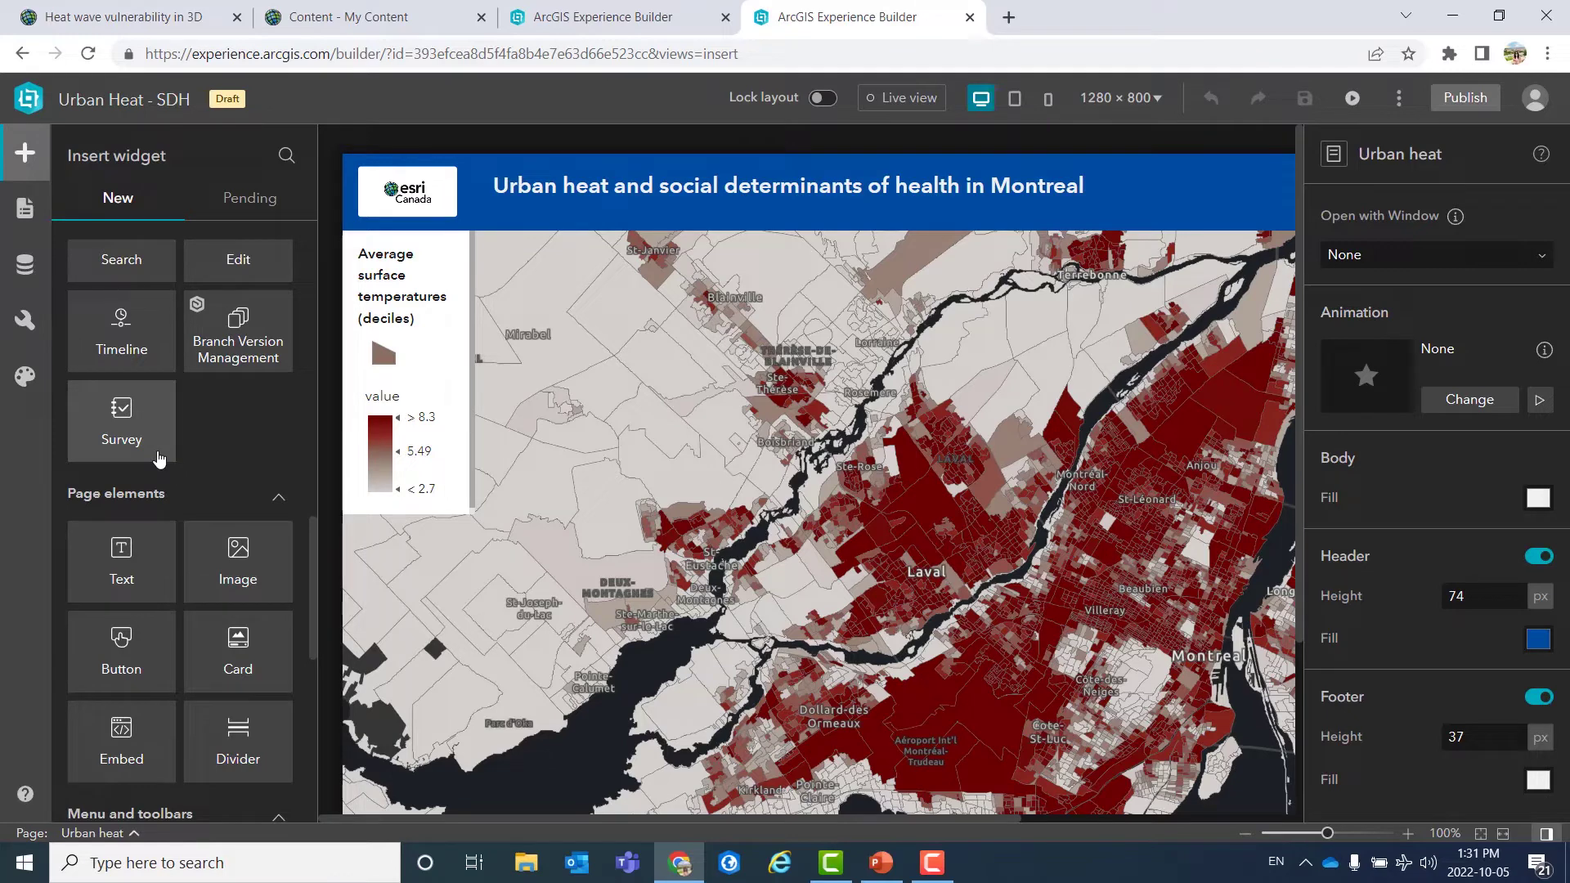
scroll(281, 659, "down", 4)
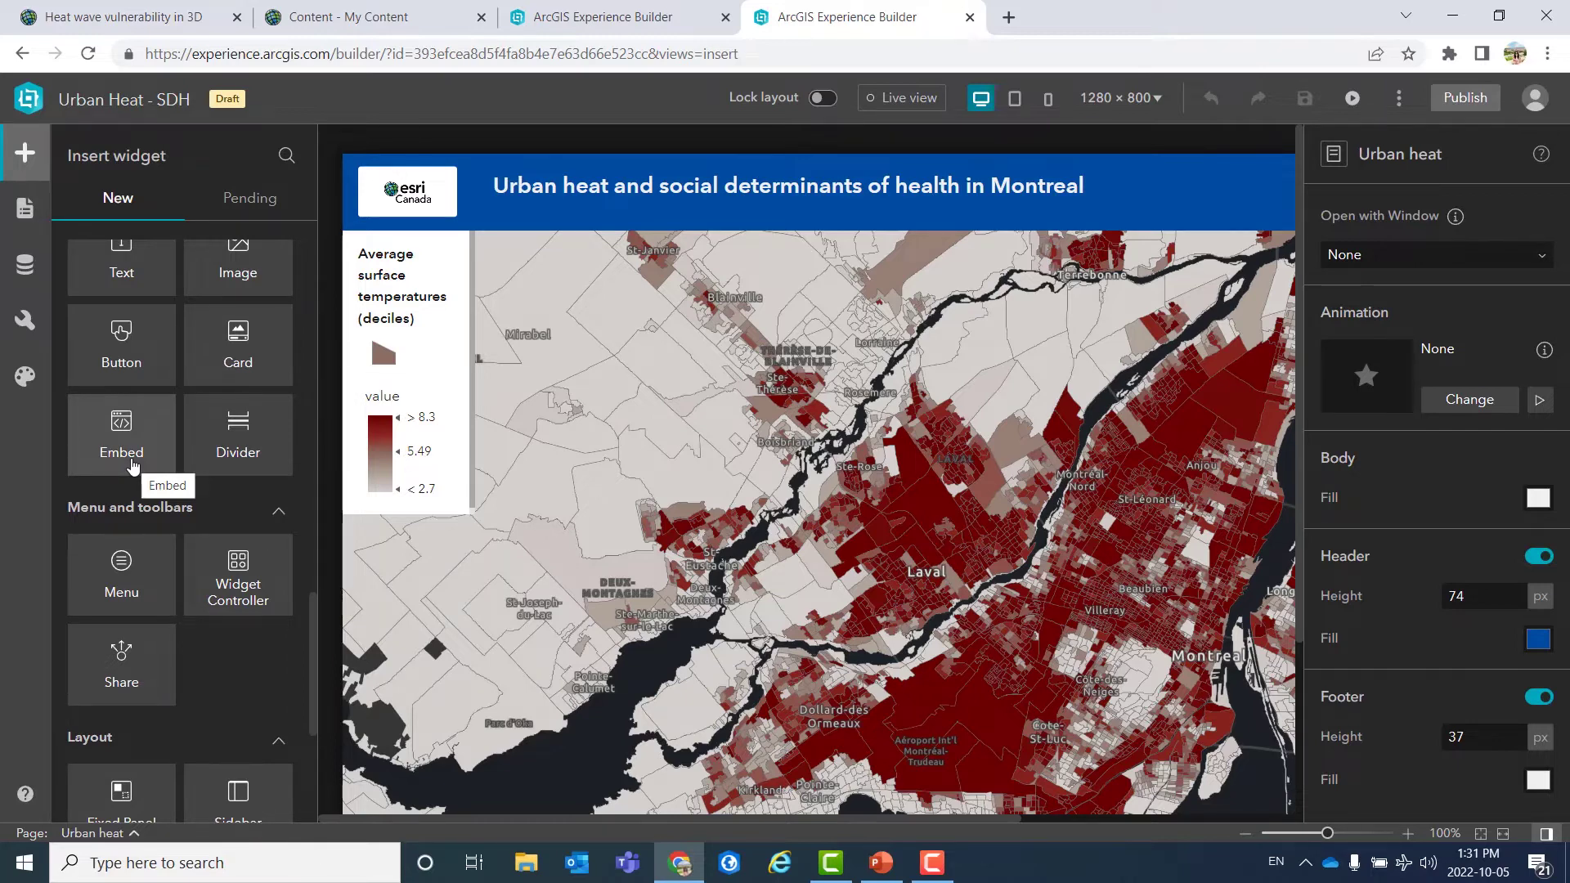
right_click(131, 460)
left_click(113, 496)
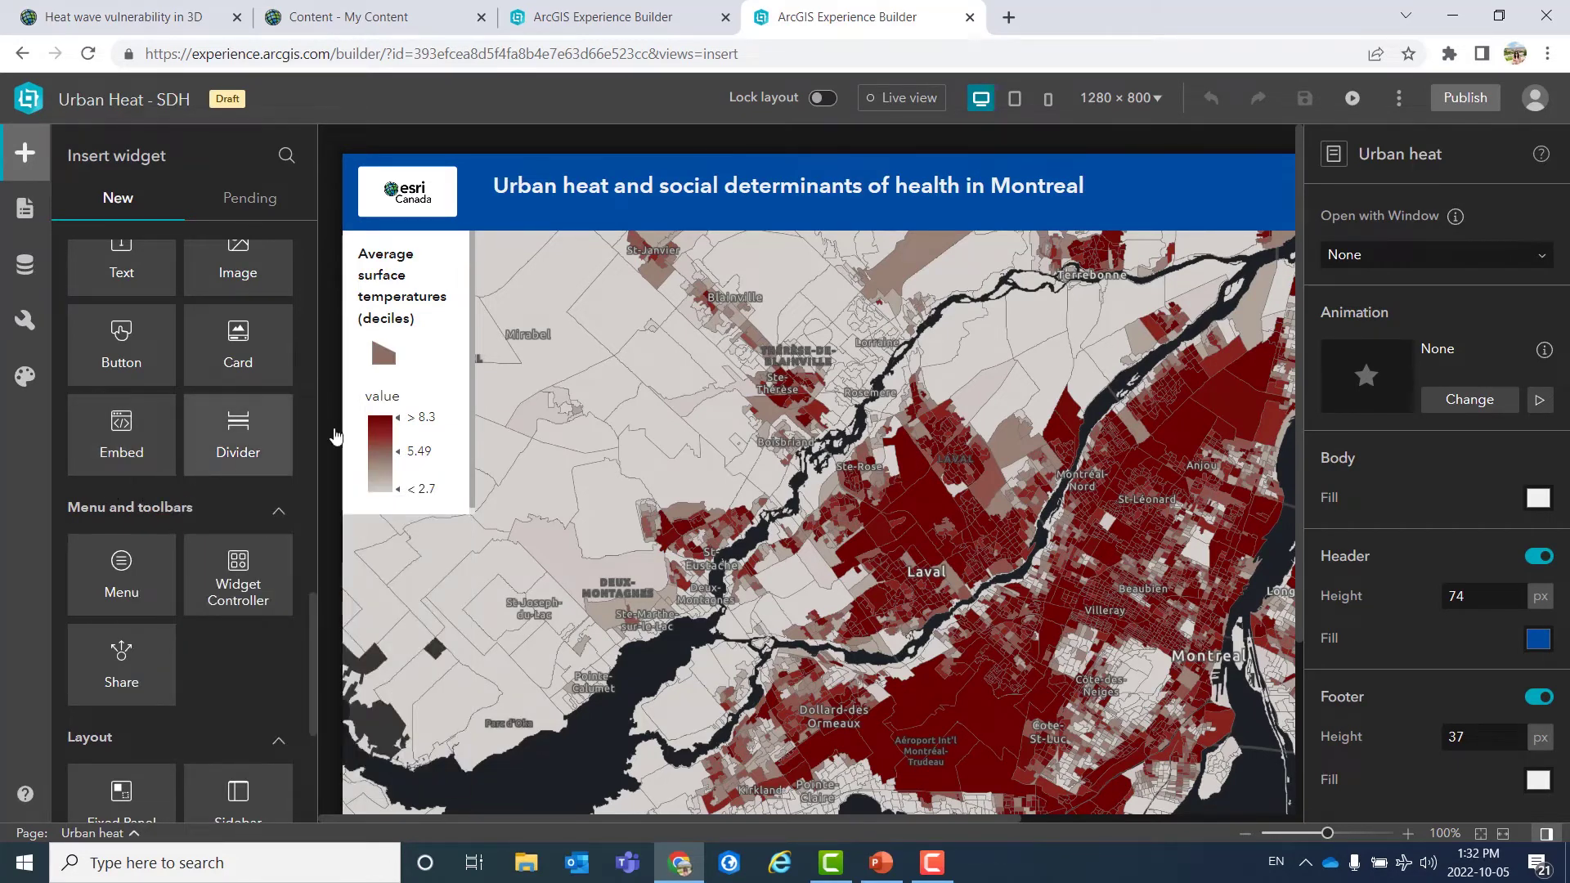
left_click(24, 207)
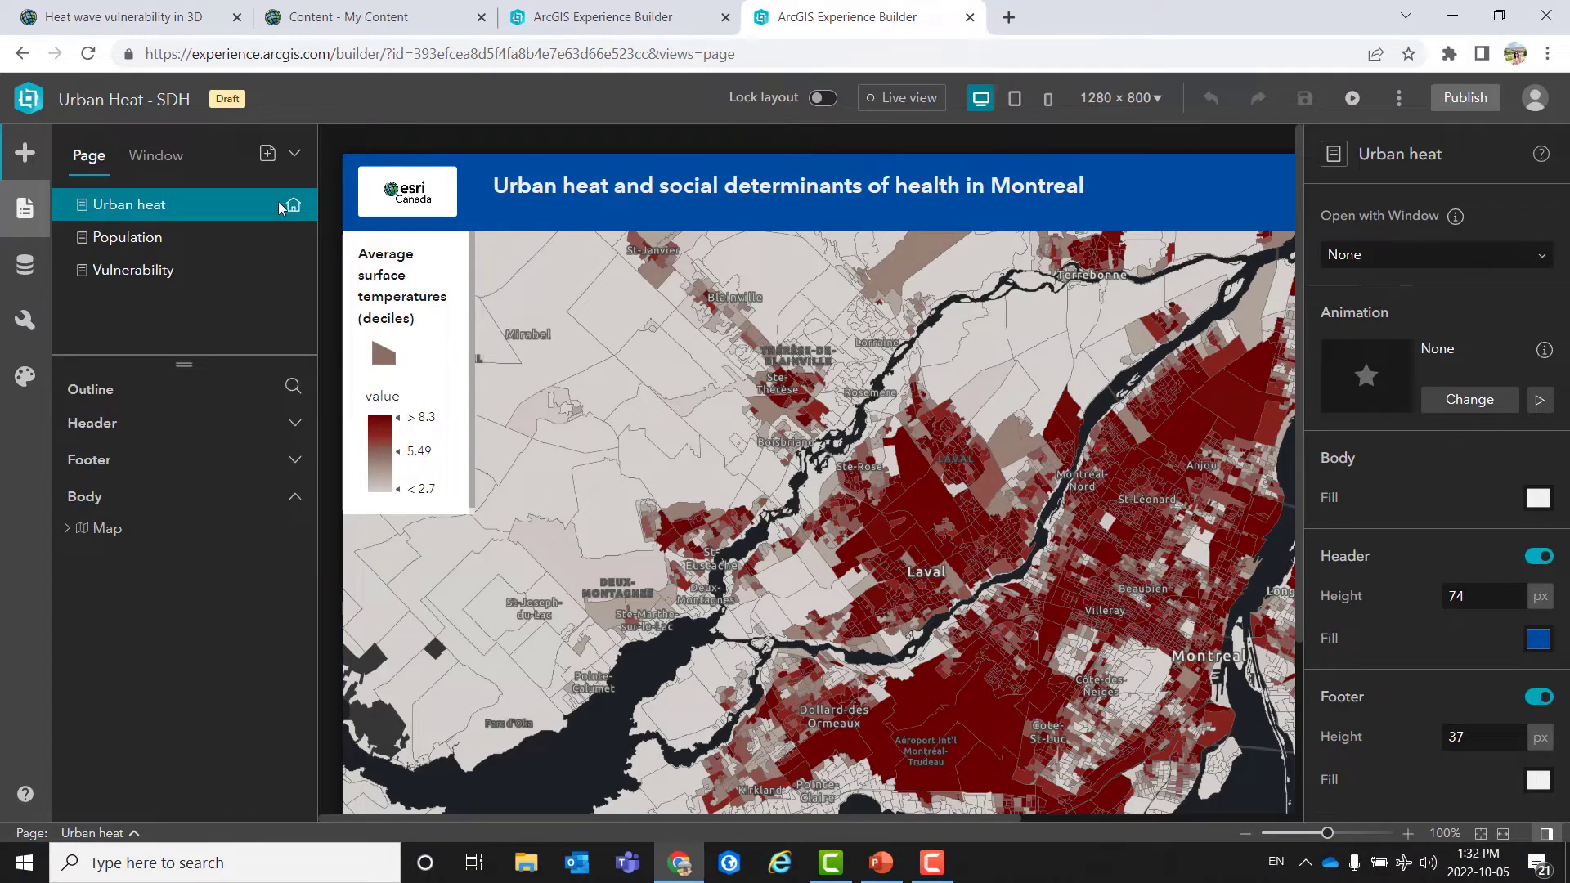
left_click(188, 268)
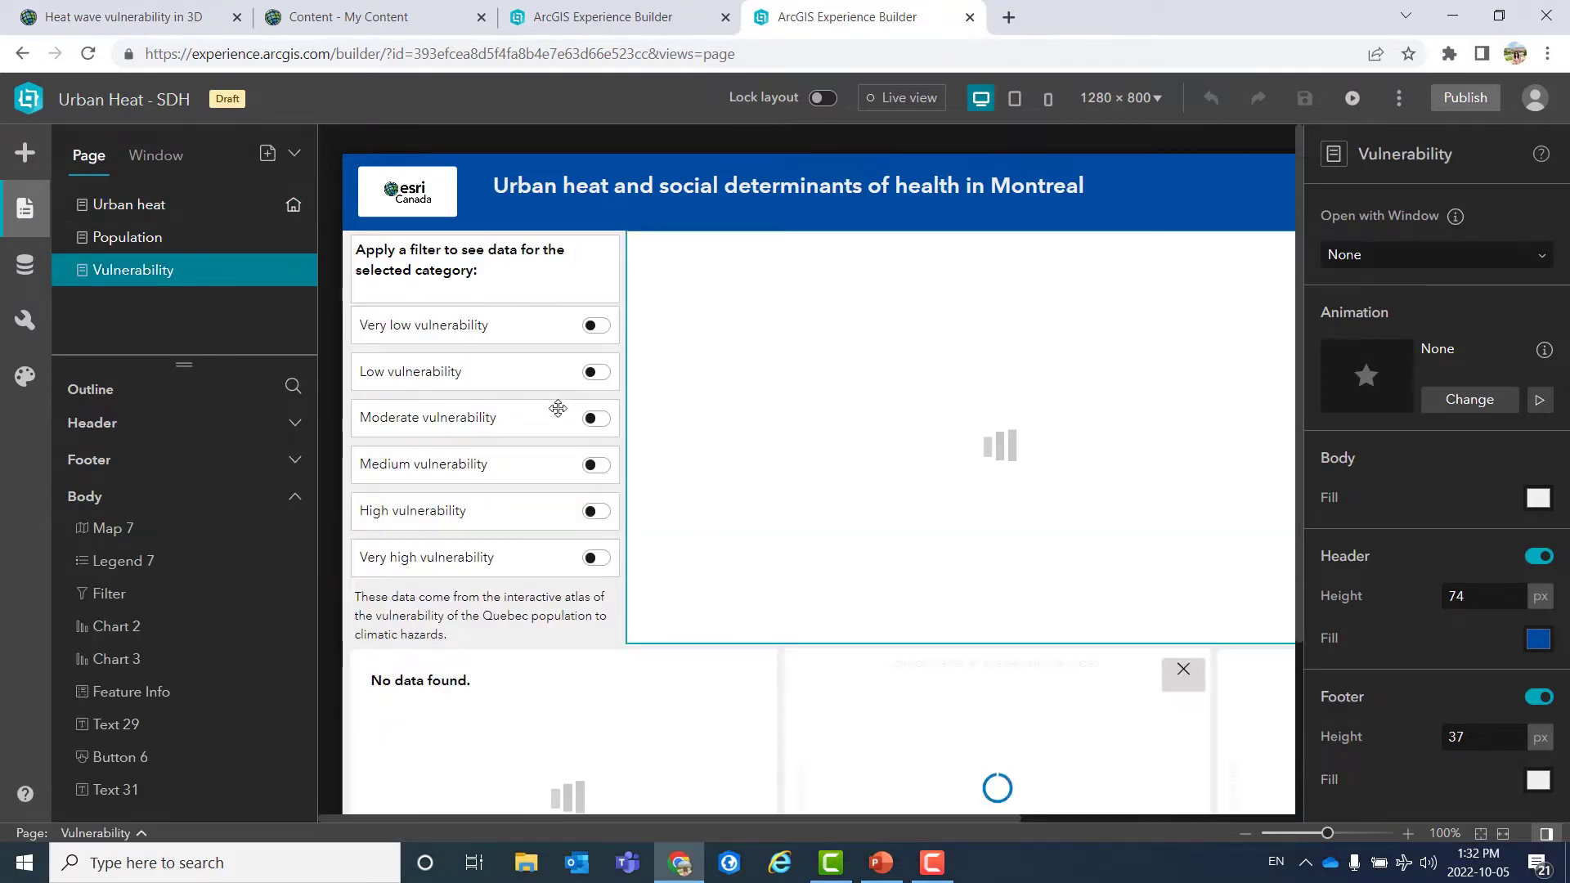
left_click(558, 408)
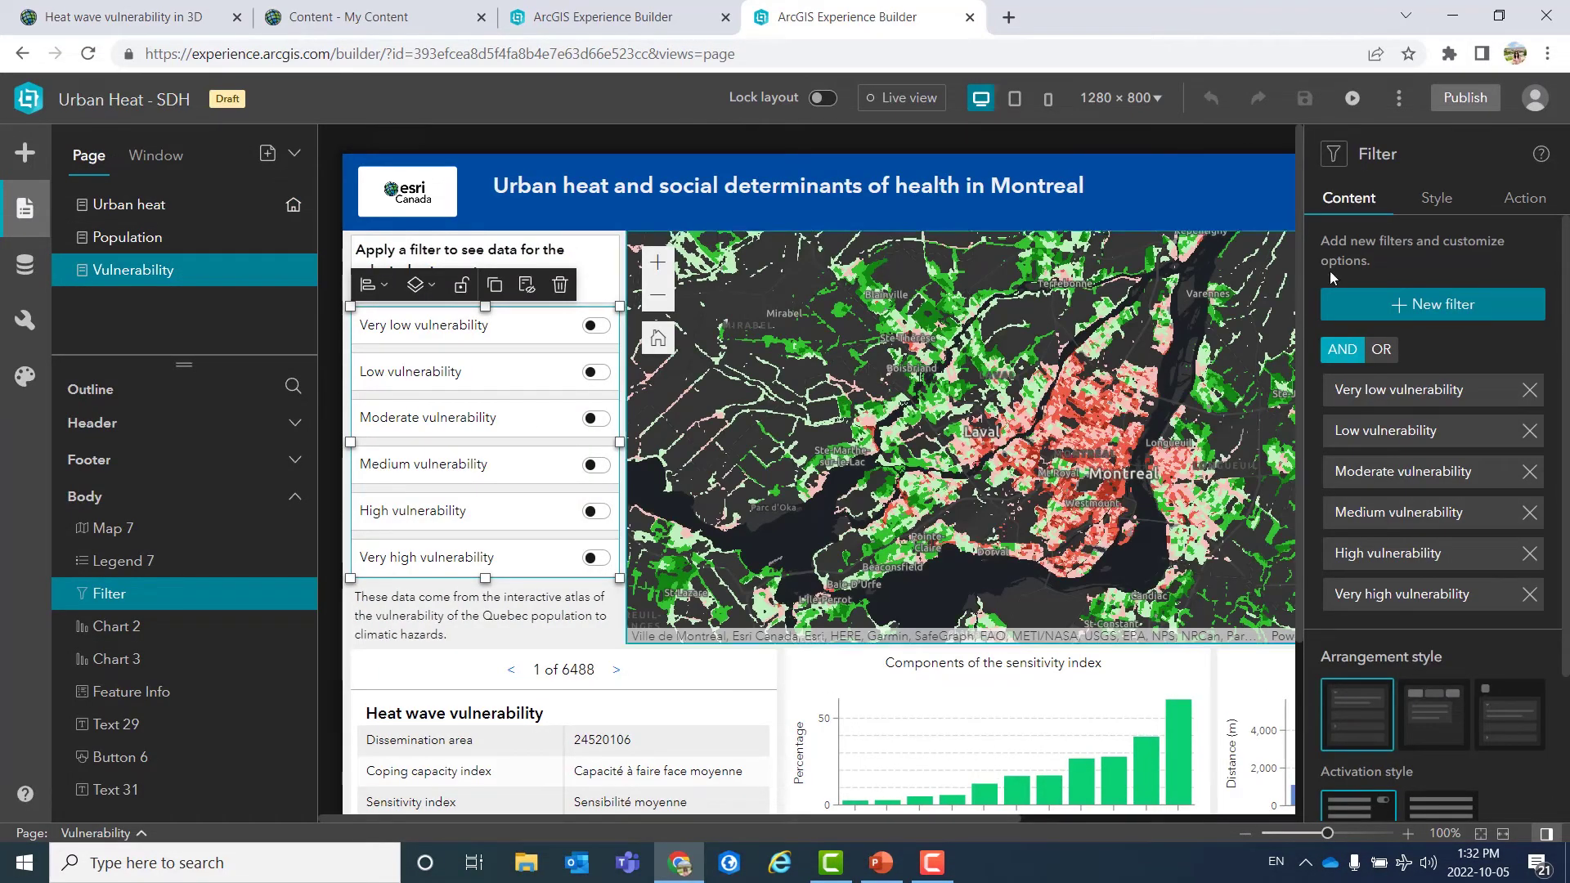
left_click(1519, 201)
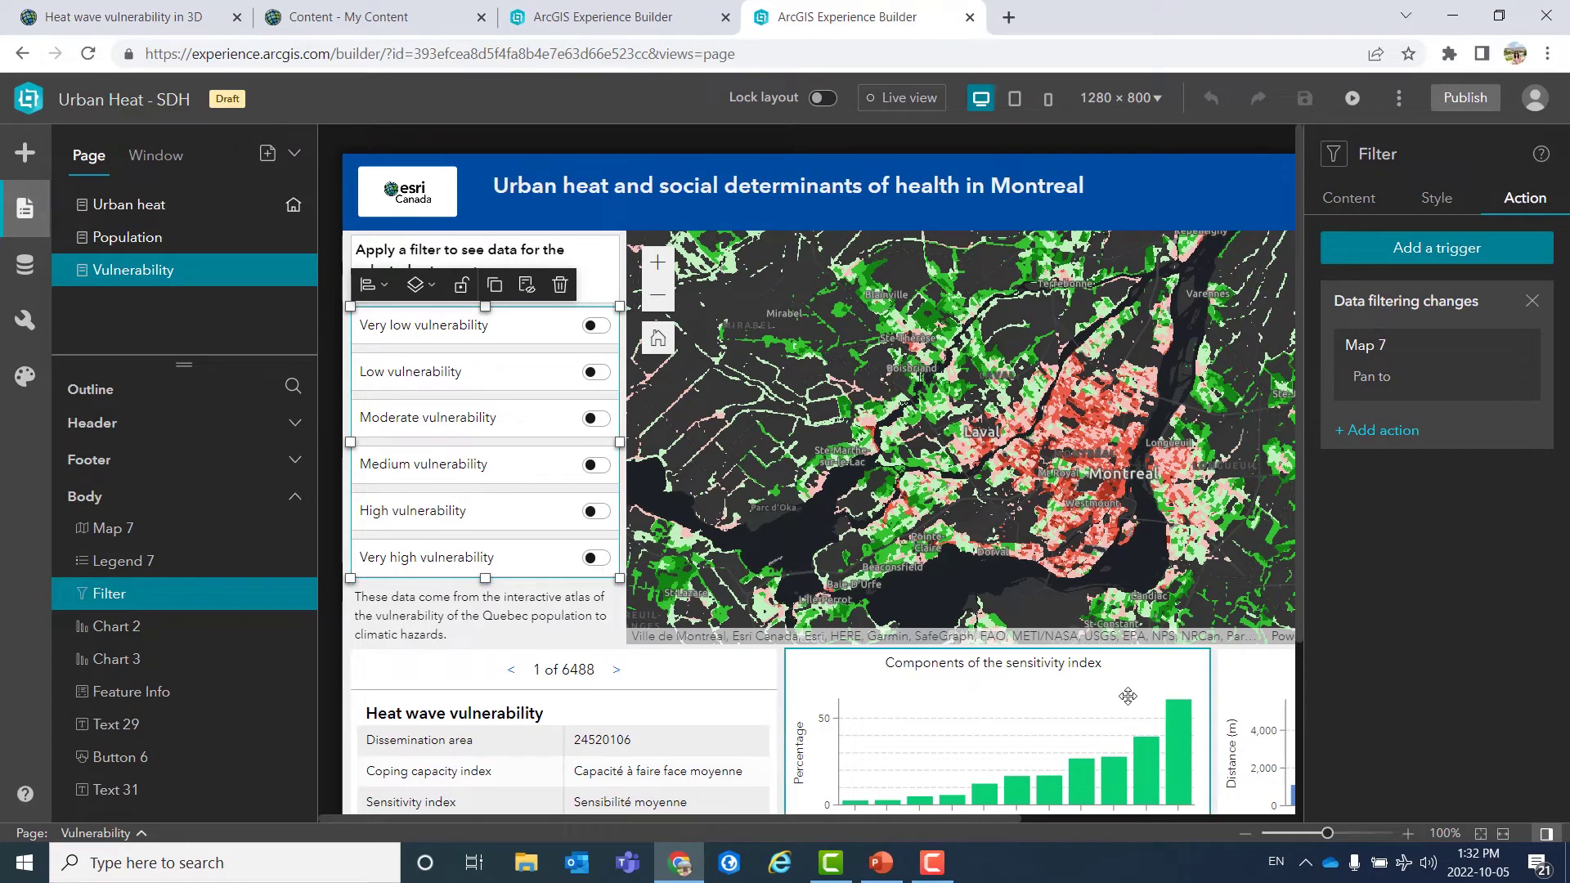
left_click(878, 98)
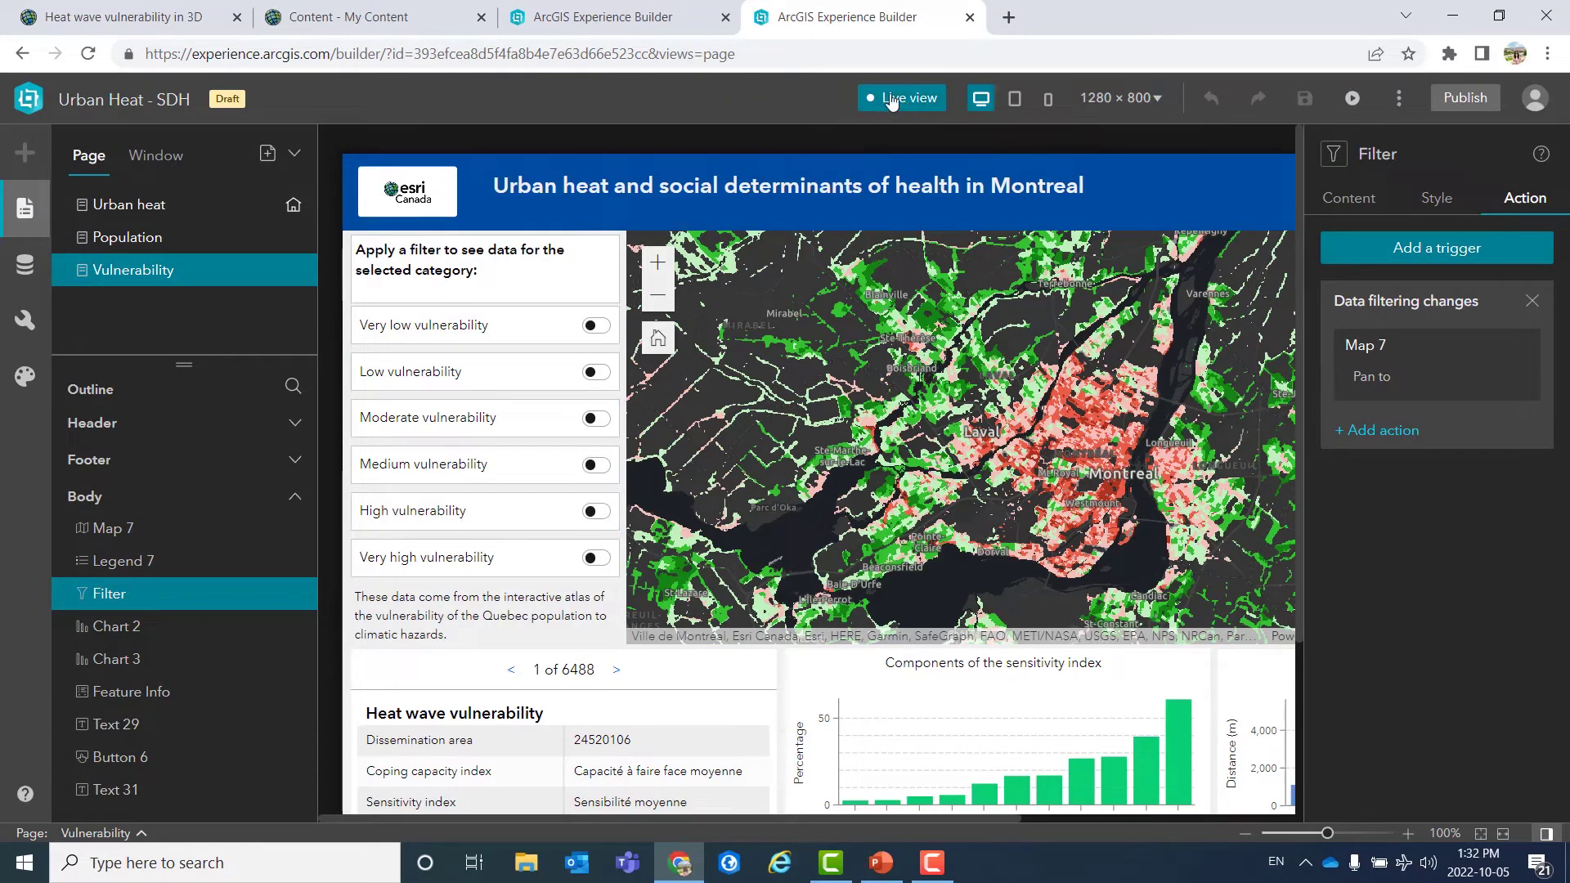
left_click(598, 558)
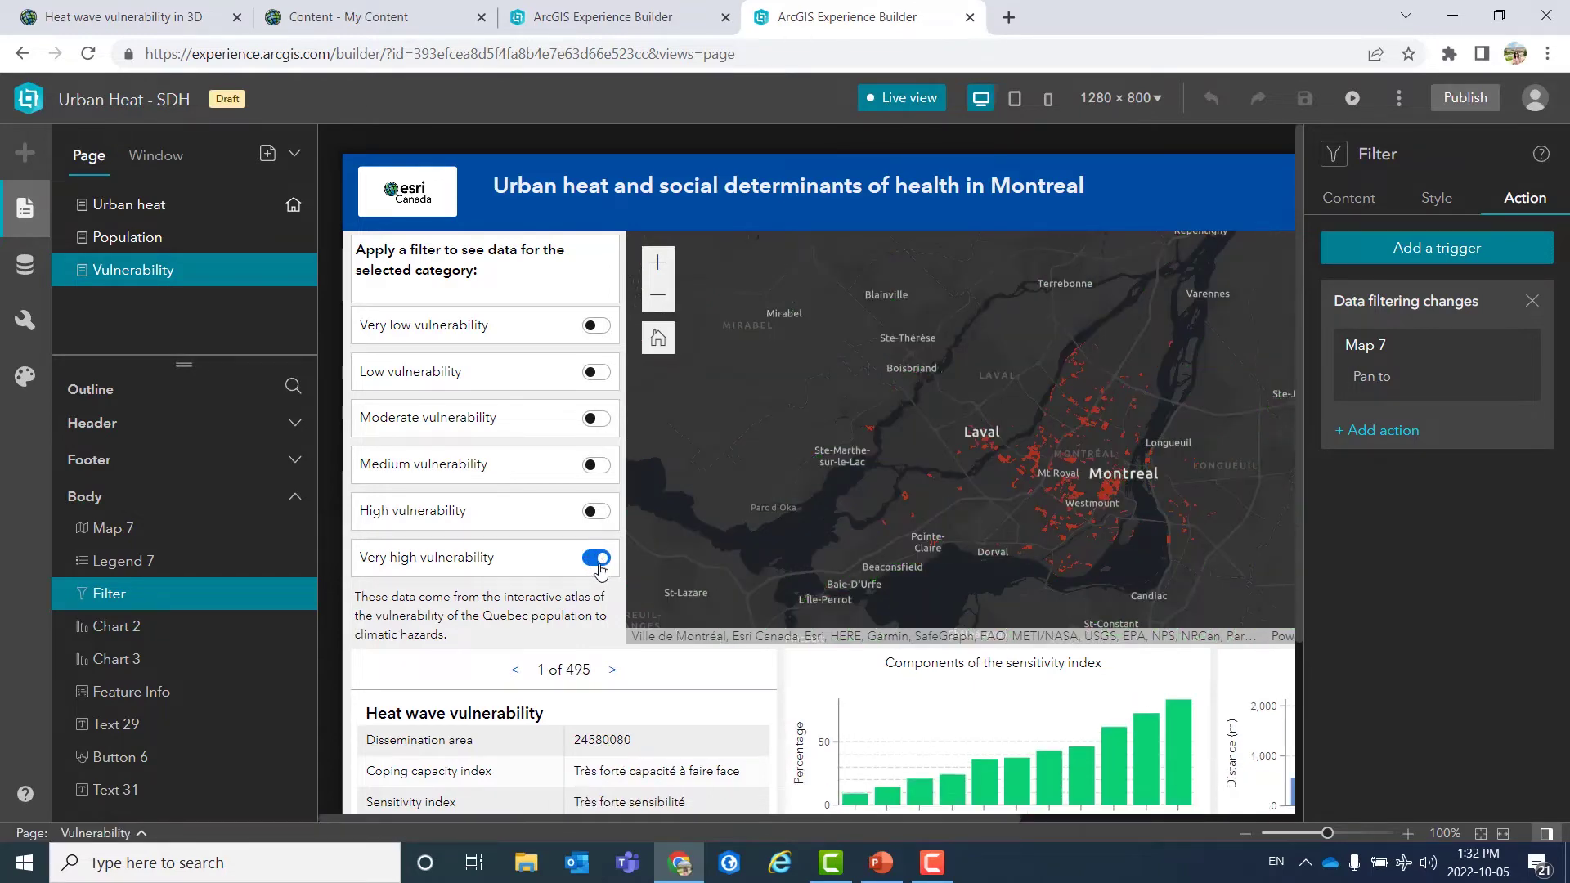
left_click(598, 560)
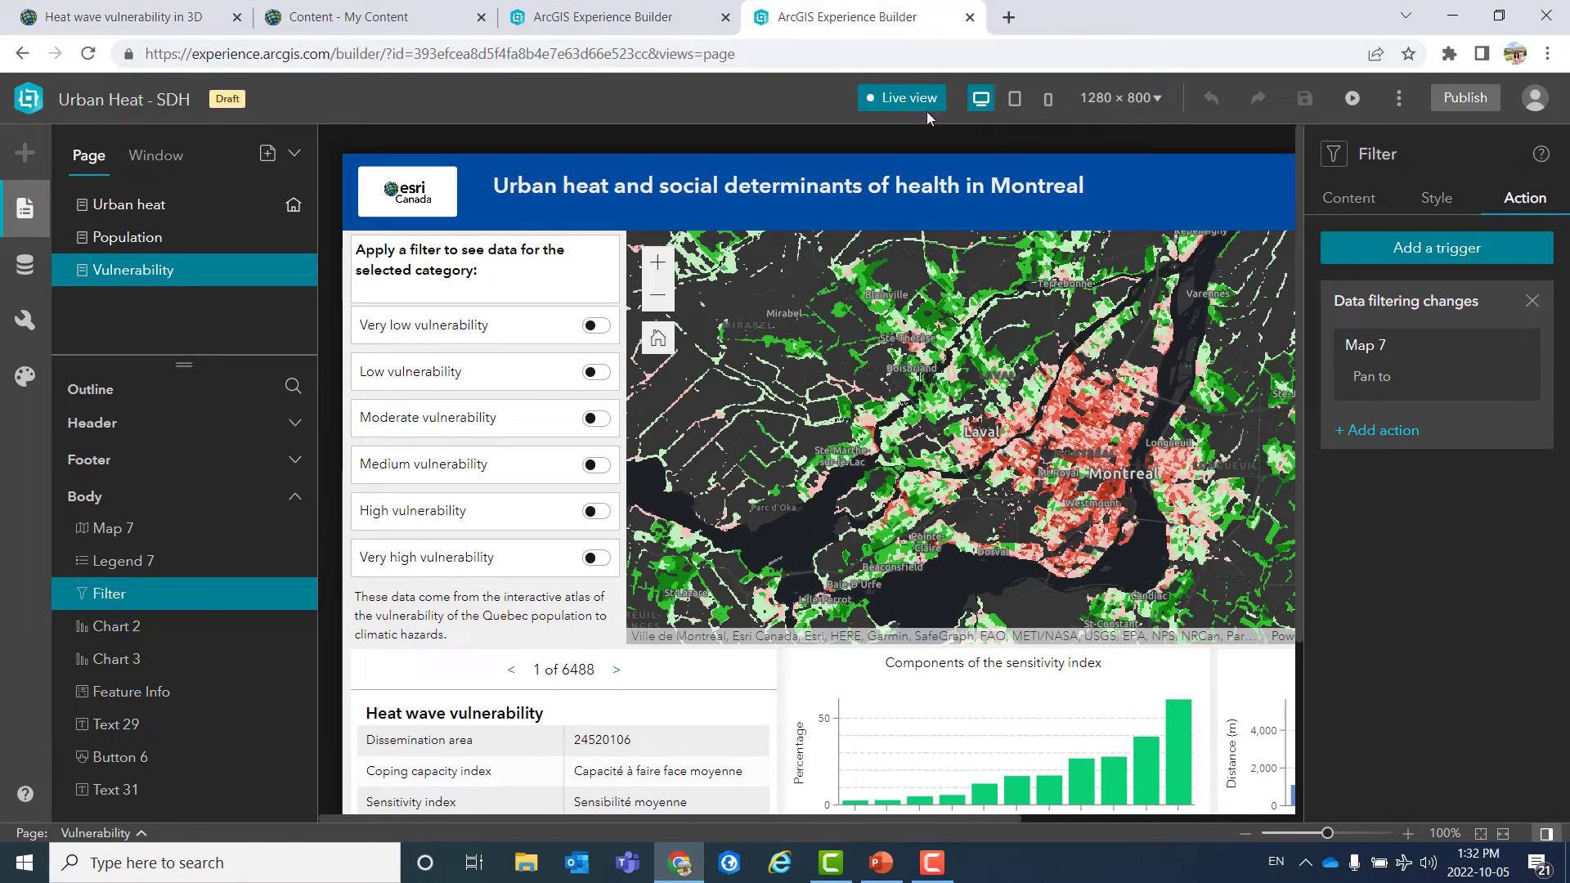
left_click(599, 563)
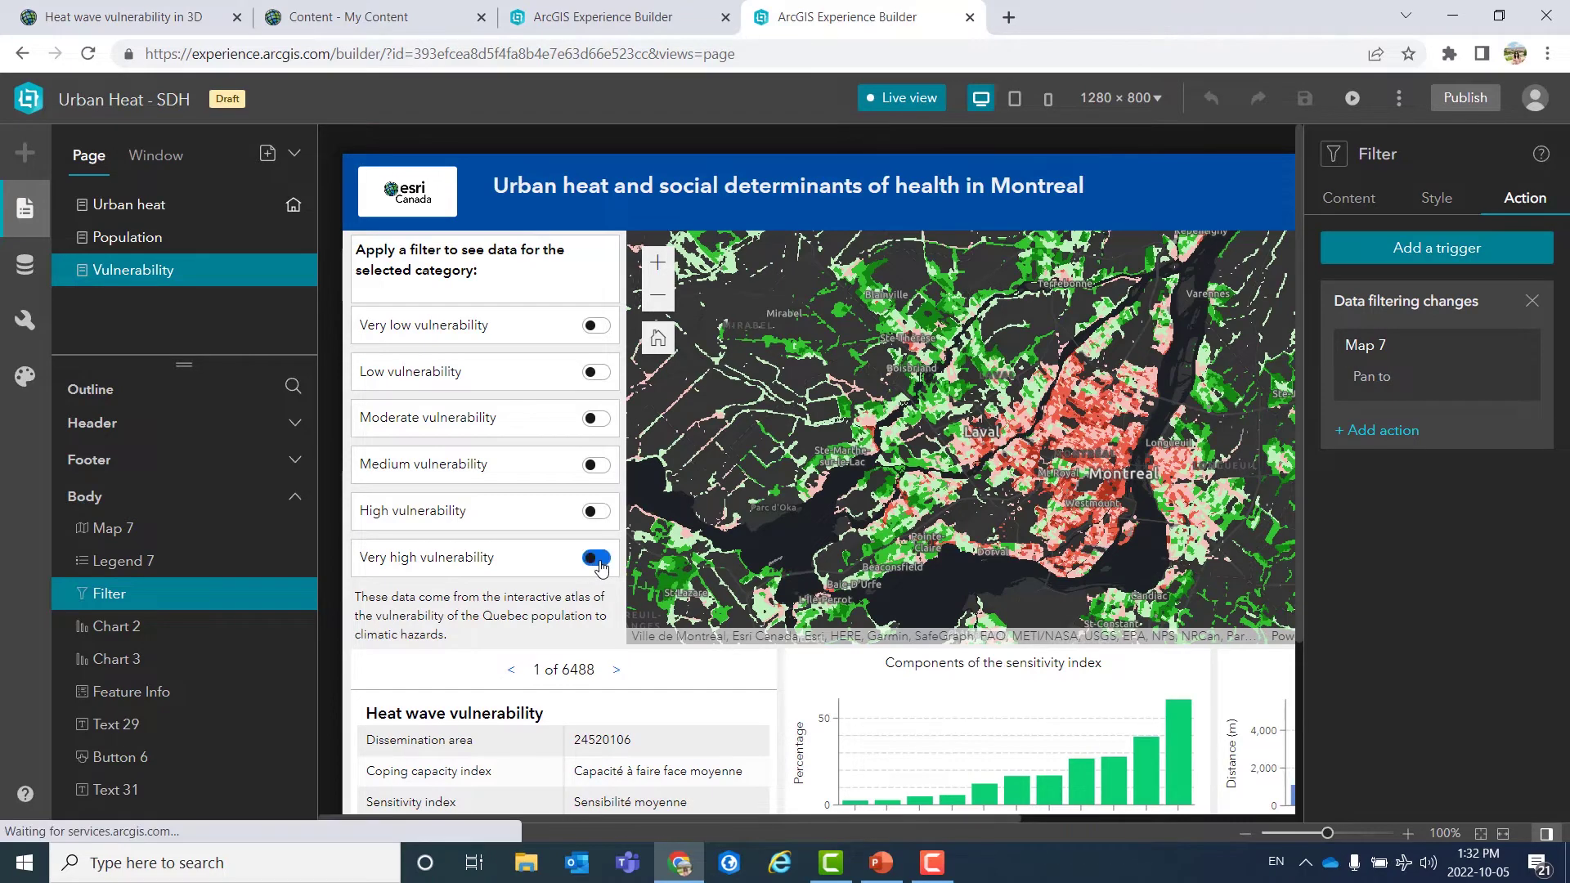
left_click(598, 511)
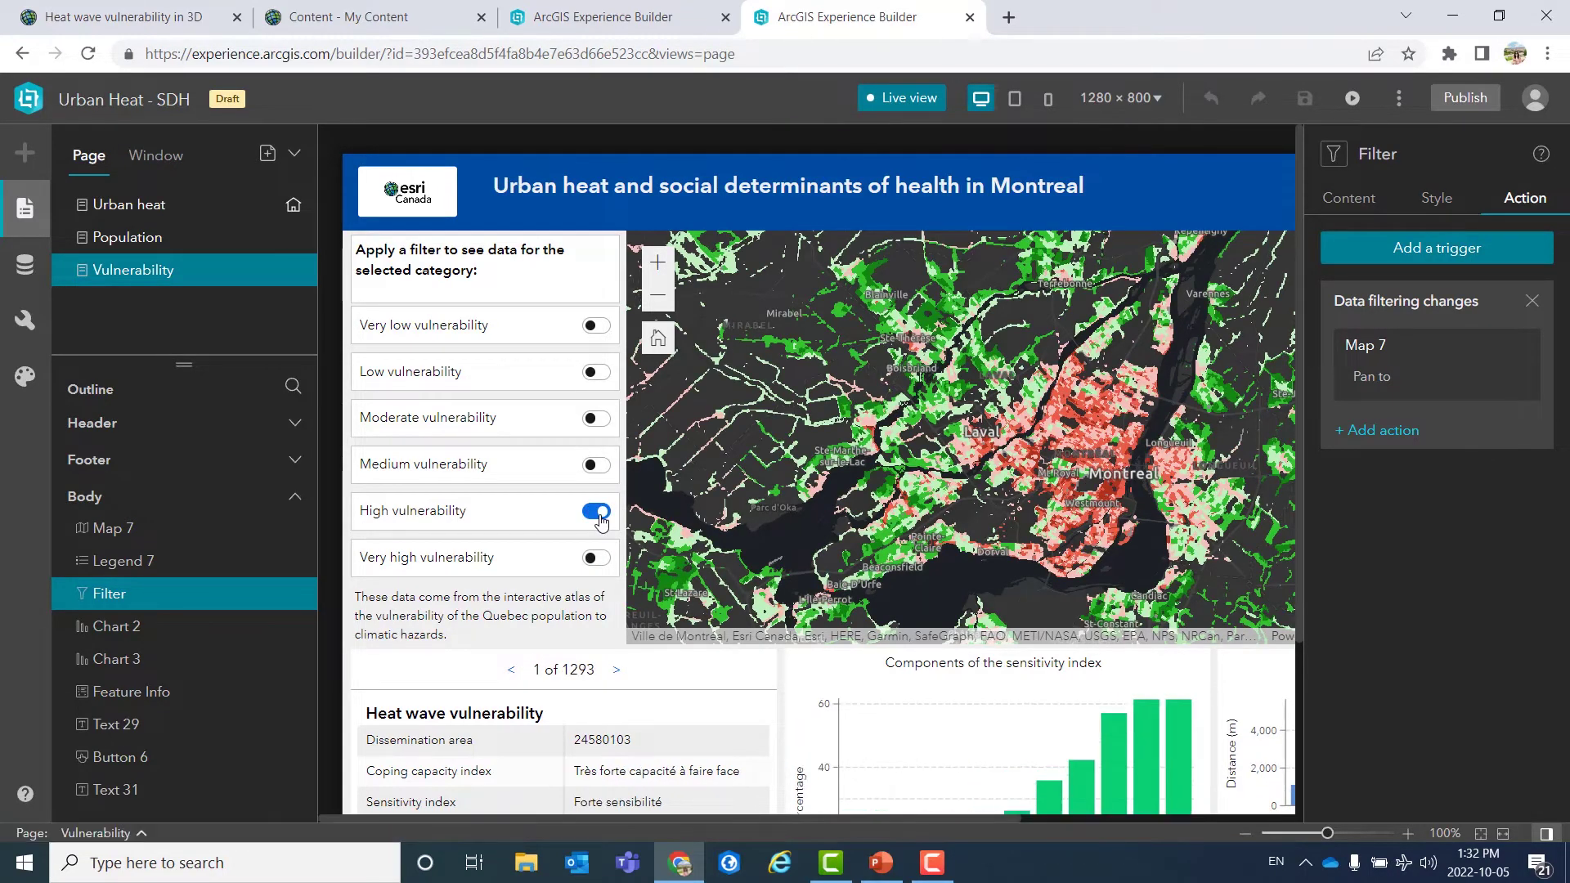
left_click(598, 512)
left_click(927, 98)
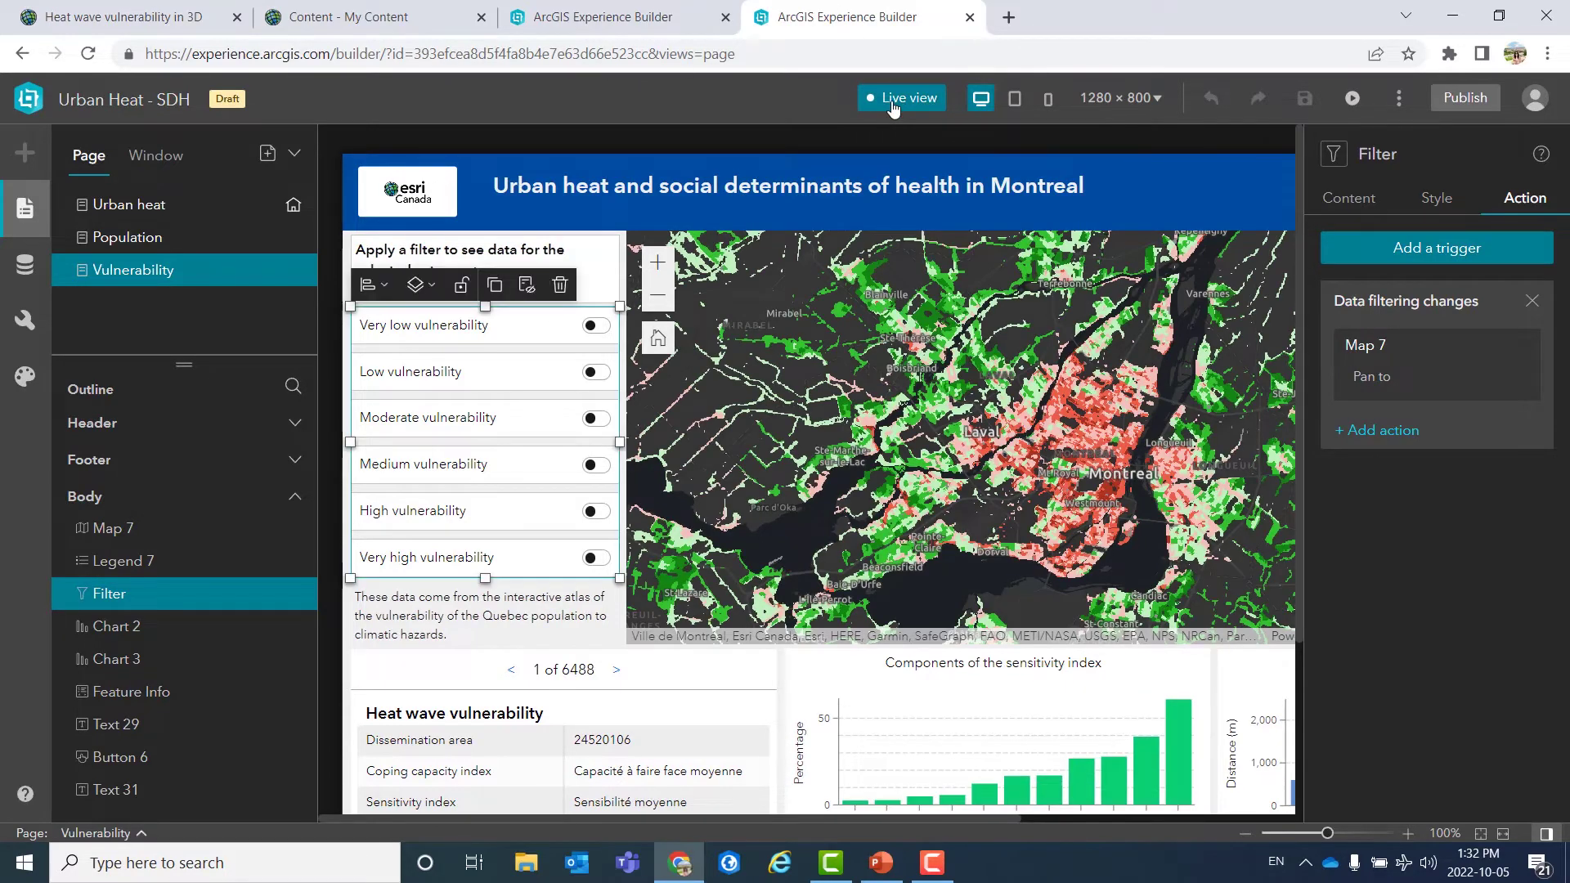
left_click(135, 204)
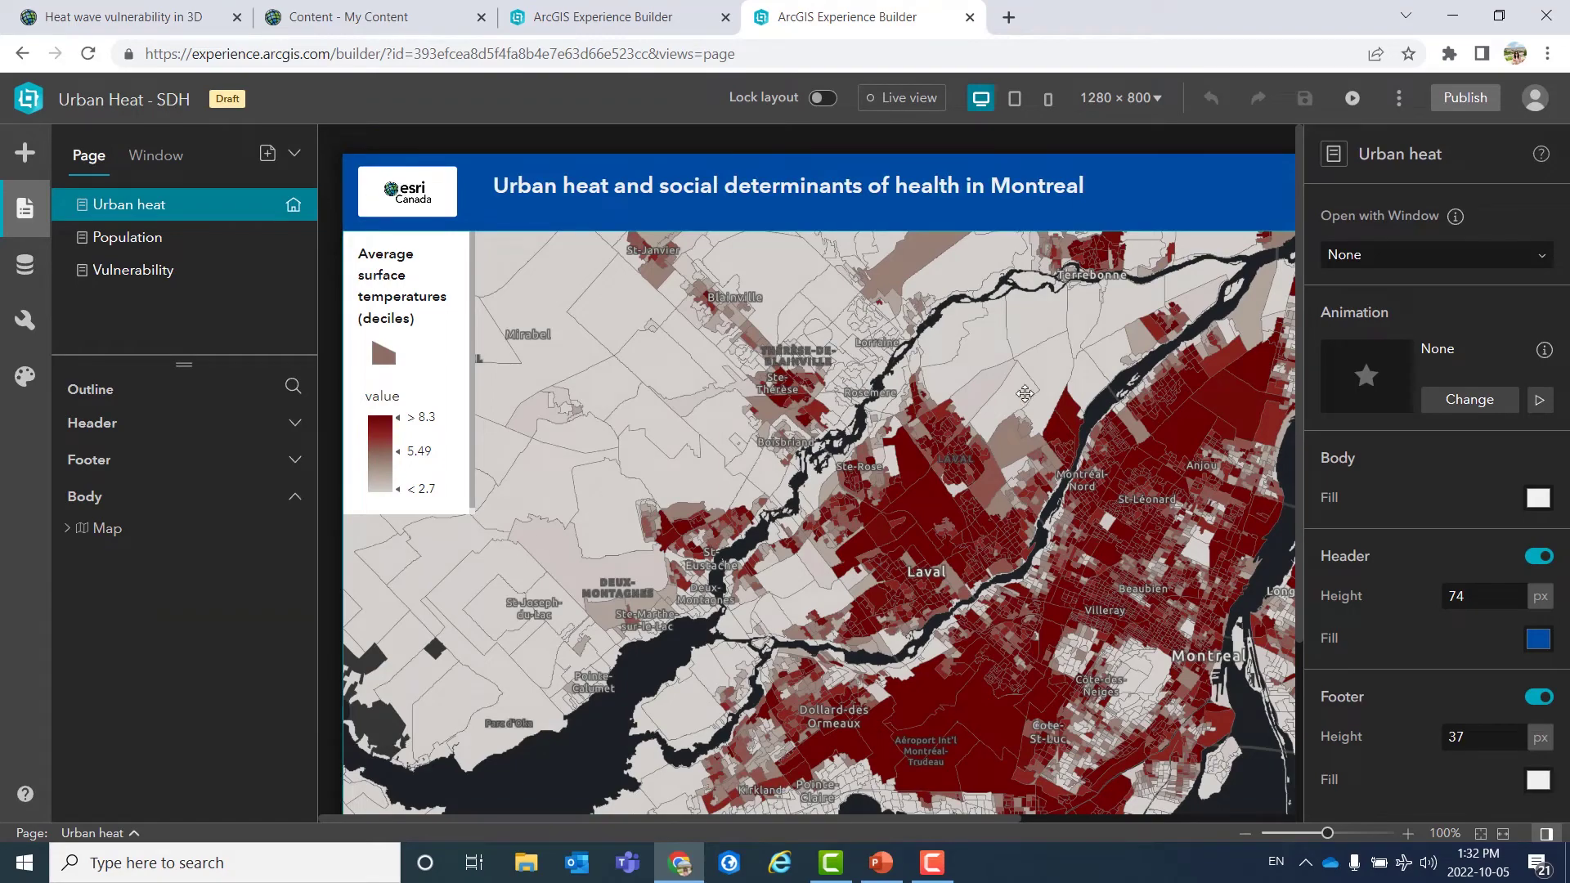
In the tablet layout, narrow the header's Text 2 title so it wraps onto two lines.
left_click(1015, 99)
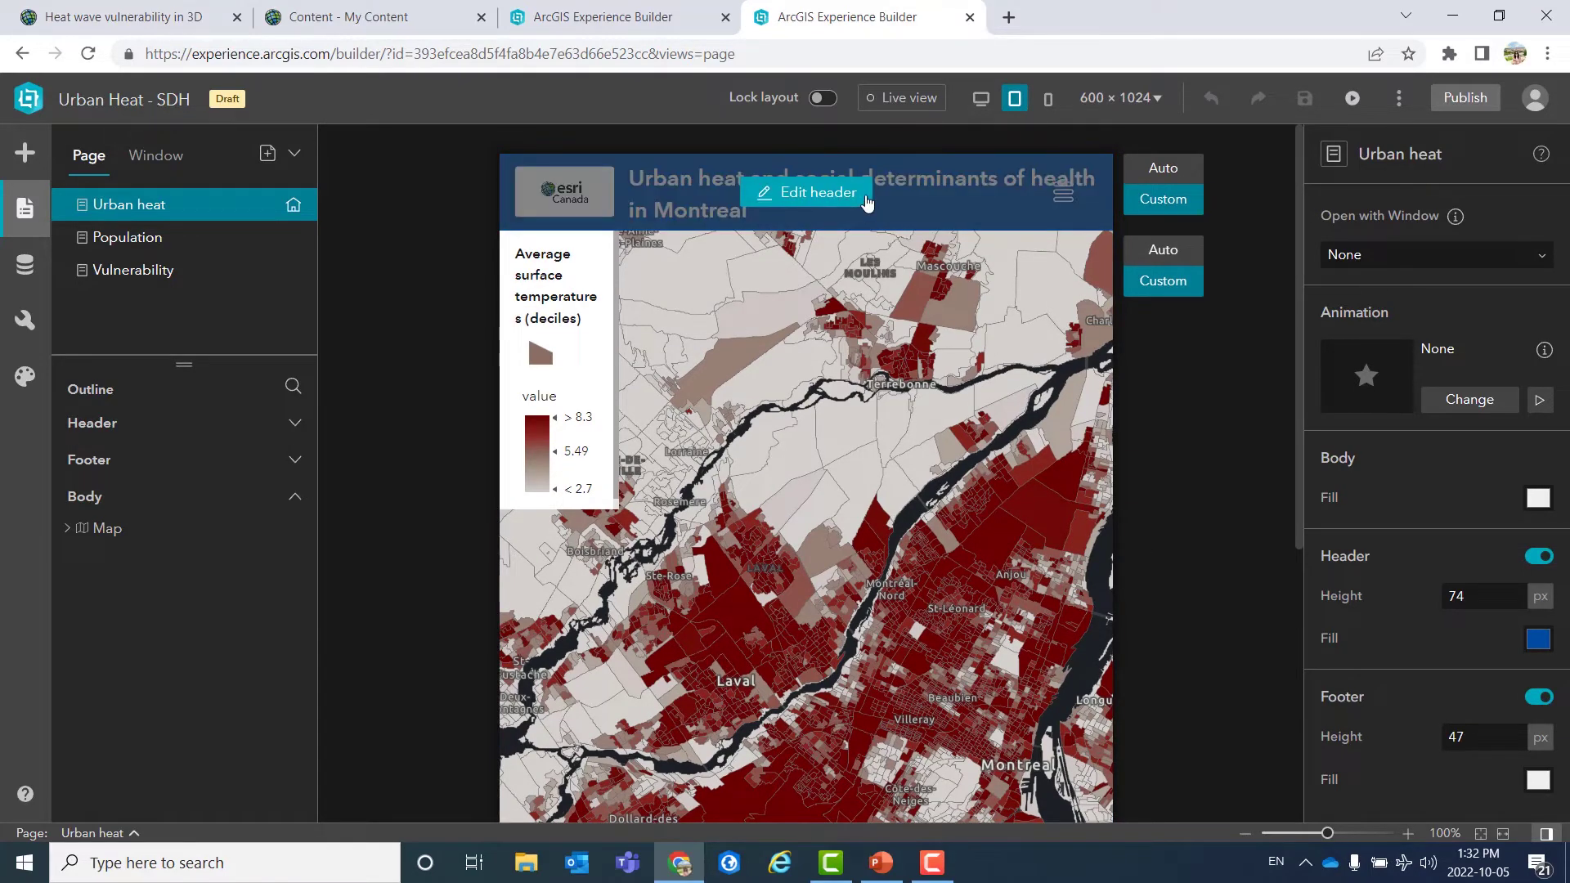
left_click(855, 198)
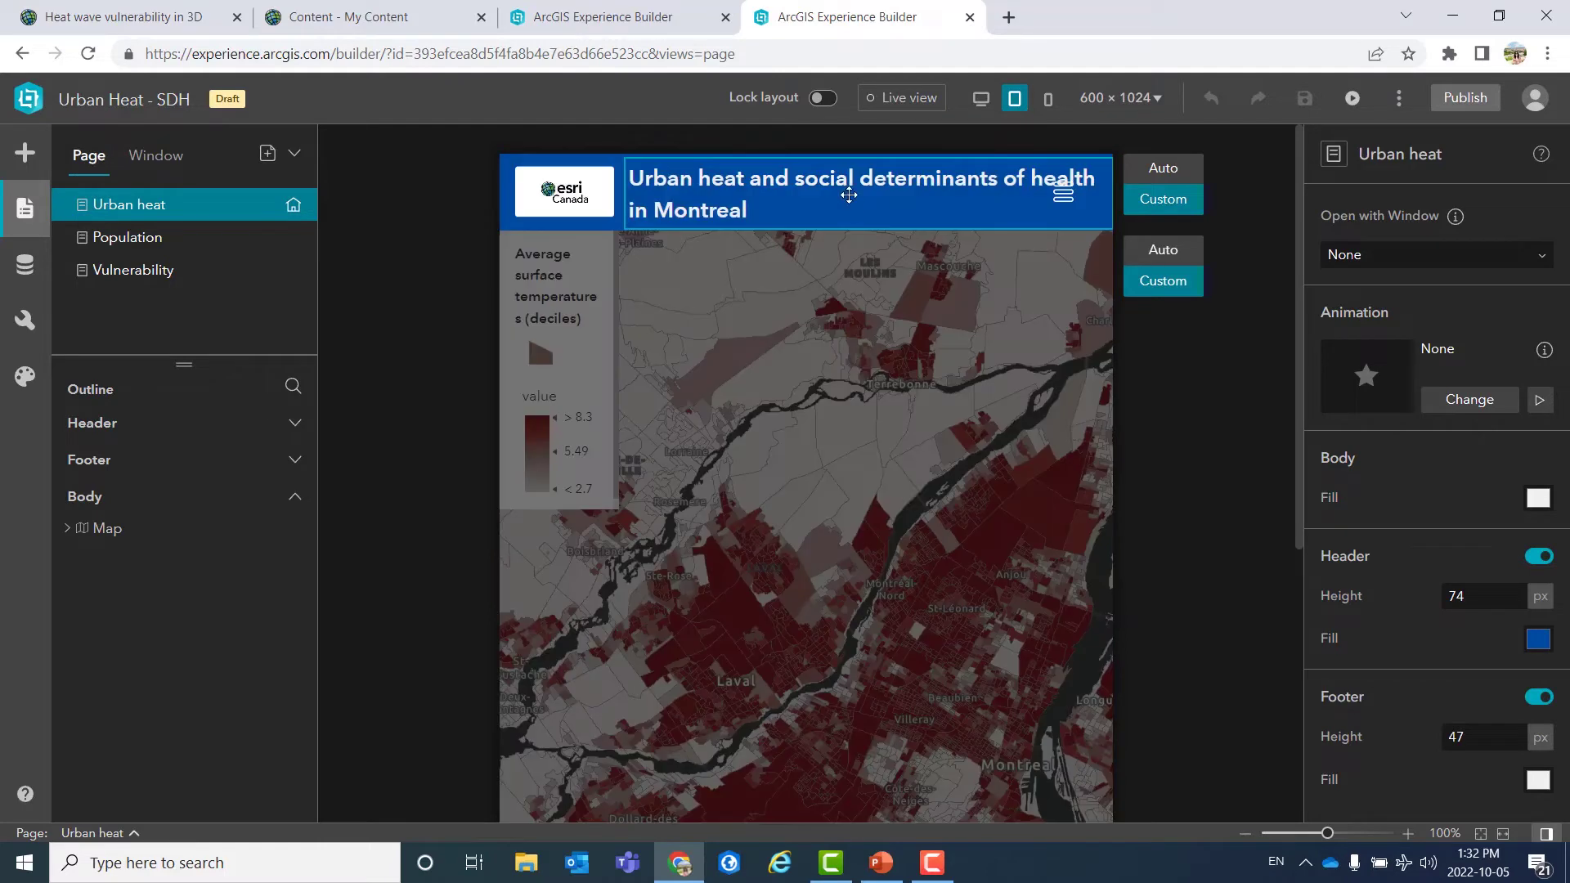
left_click(970, 202)
left_click_drag(1114, 194, 1038, 208)
left_click(1160, 409)
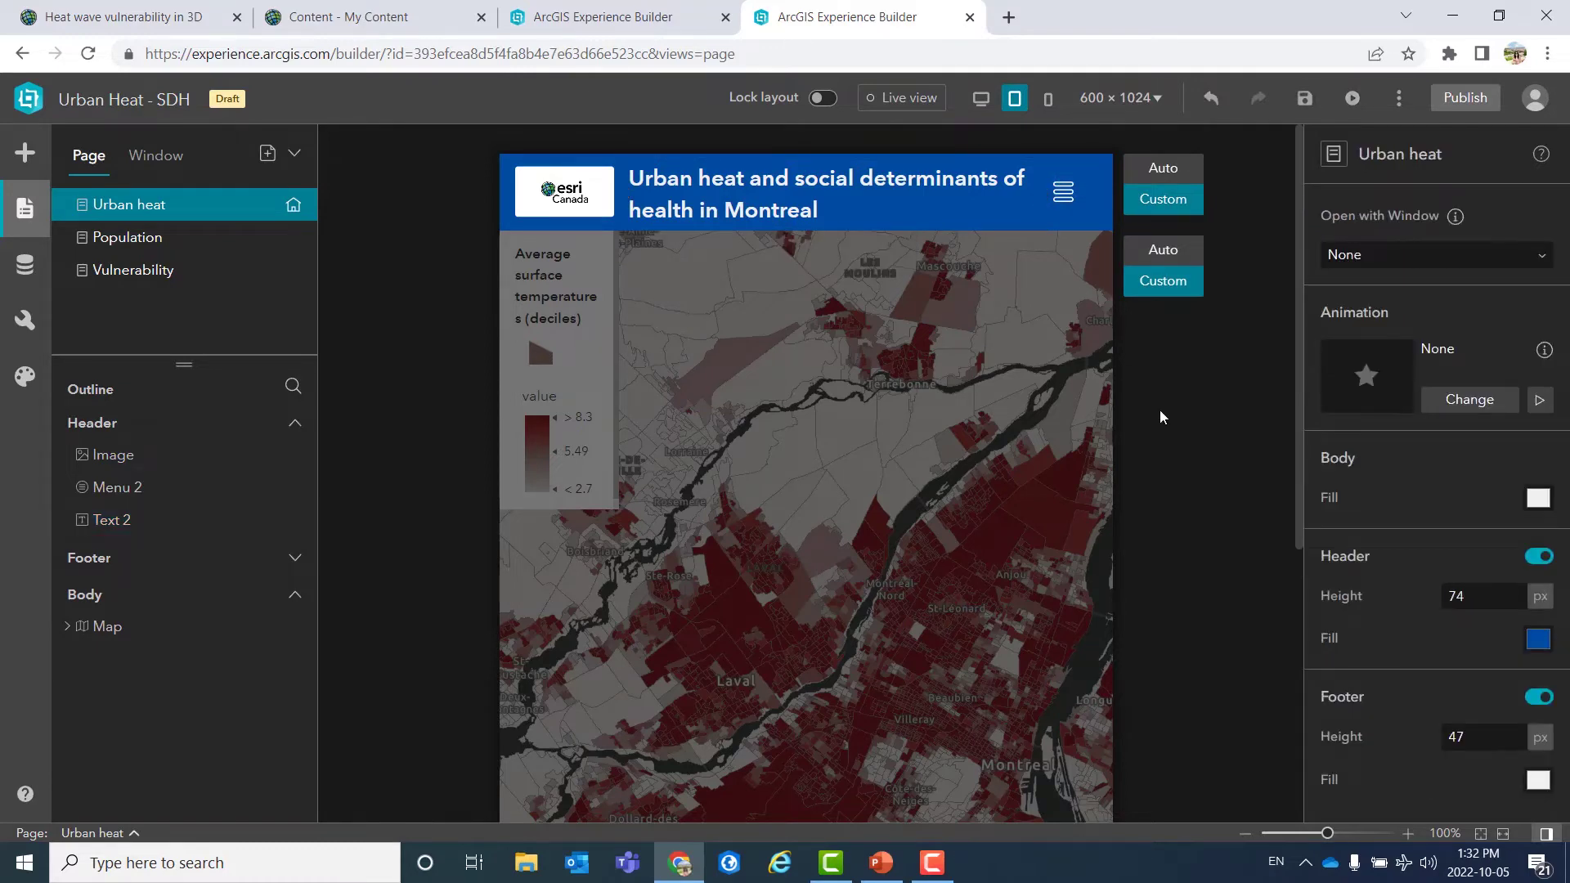
Switch the canvas to the phone layout.
scroll(1160, 410, "down", 5)
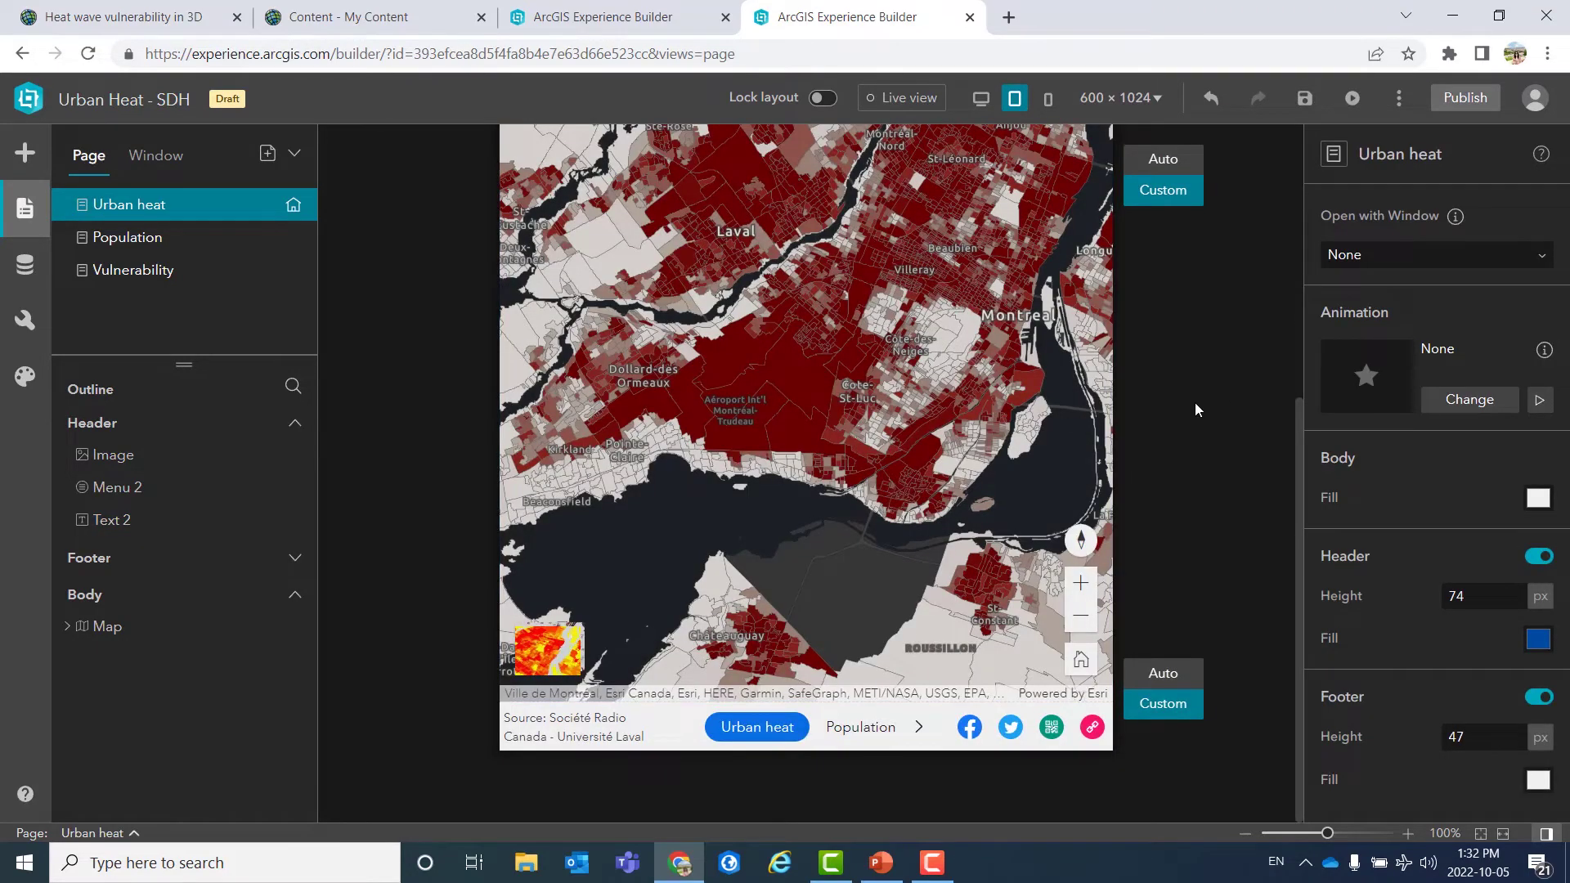
scroll(1067, 426, "up", 5)
left_click(1049, 103)
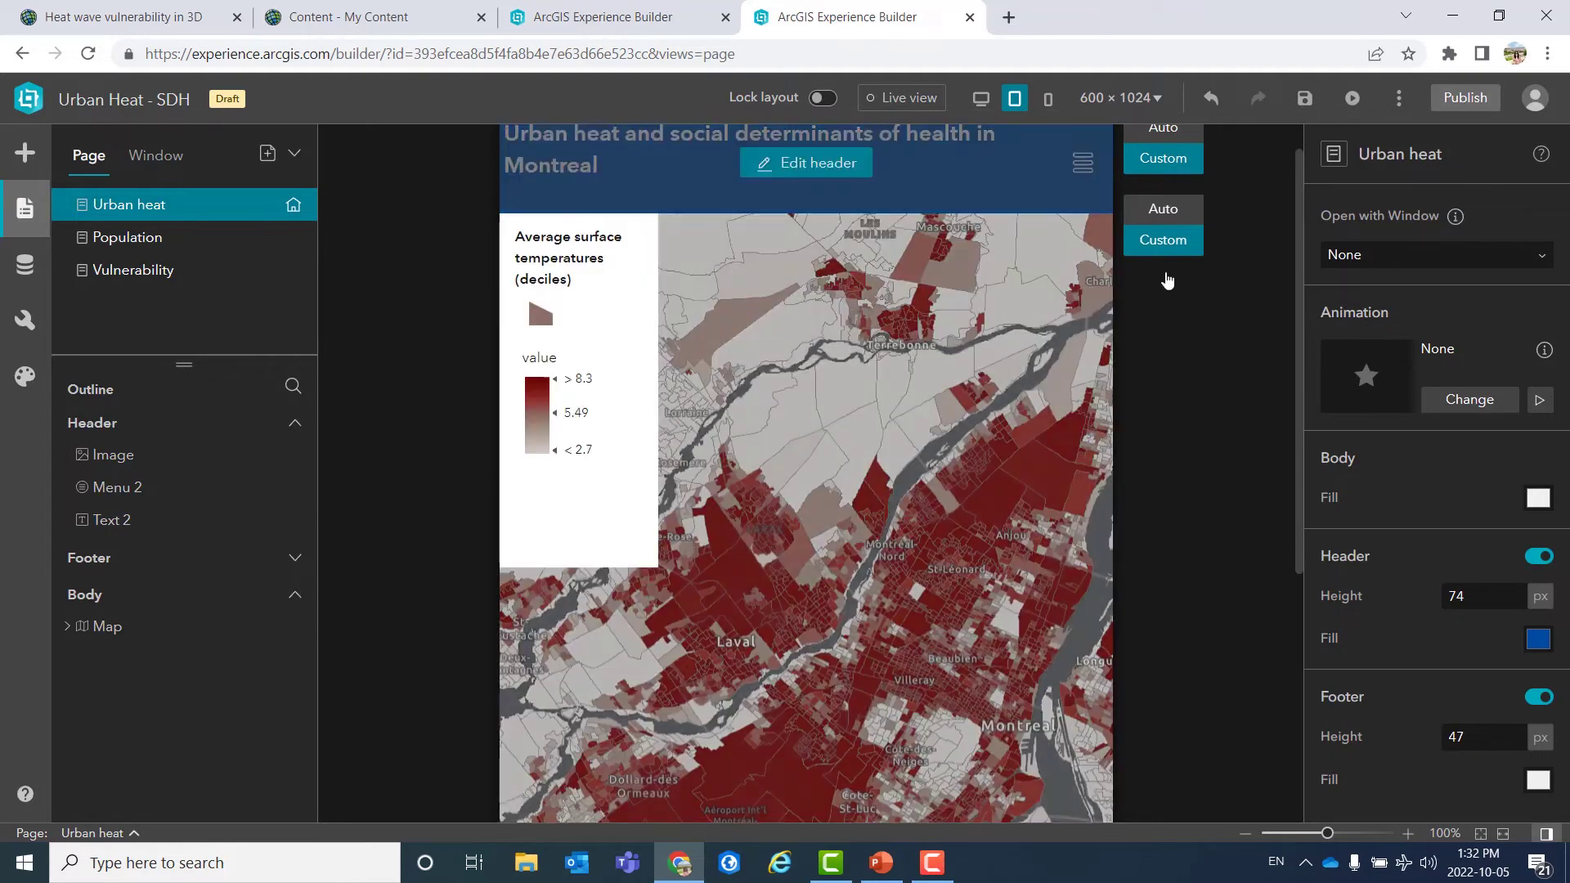
Try zooming the map out one level in Live view, then return to layout editing.
scroll(1046, 557, "up", 1)
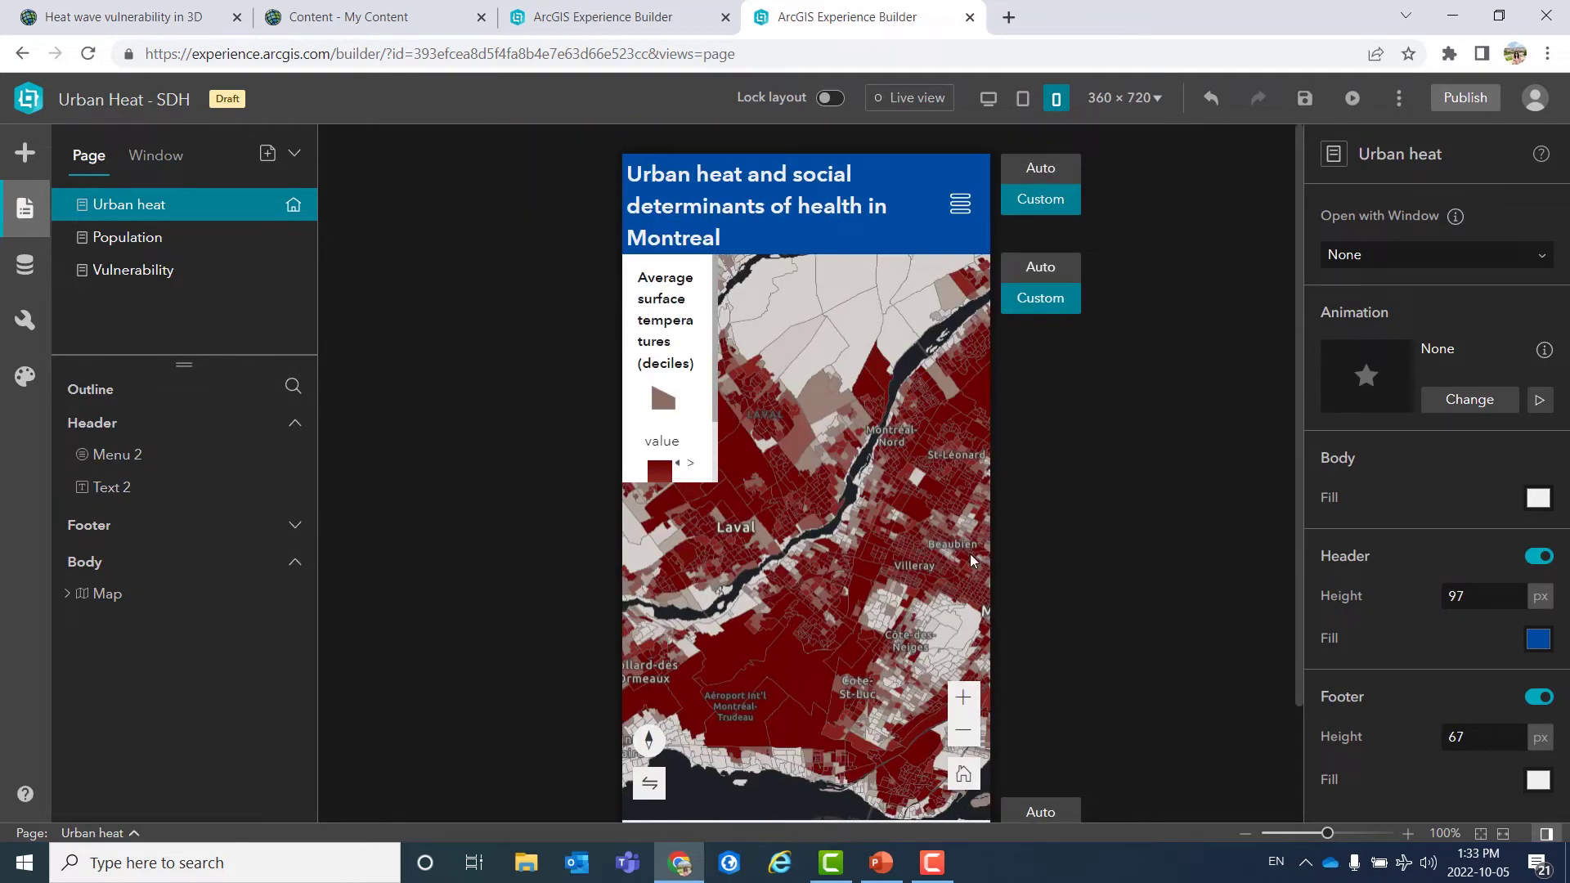
left_click(912, 98)
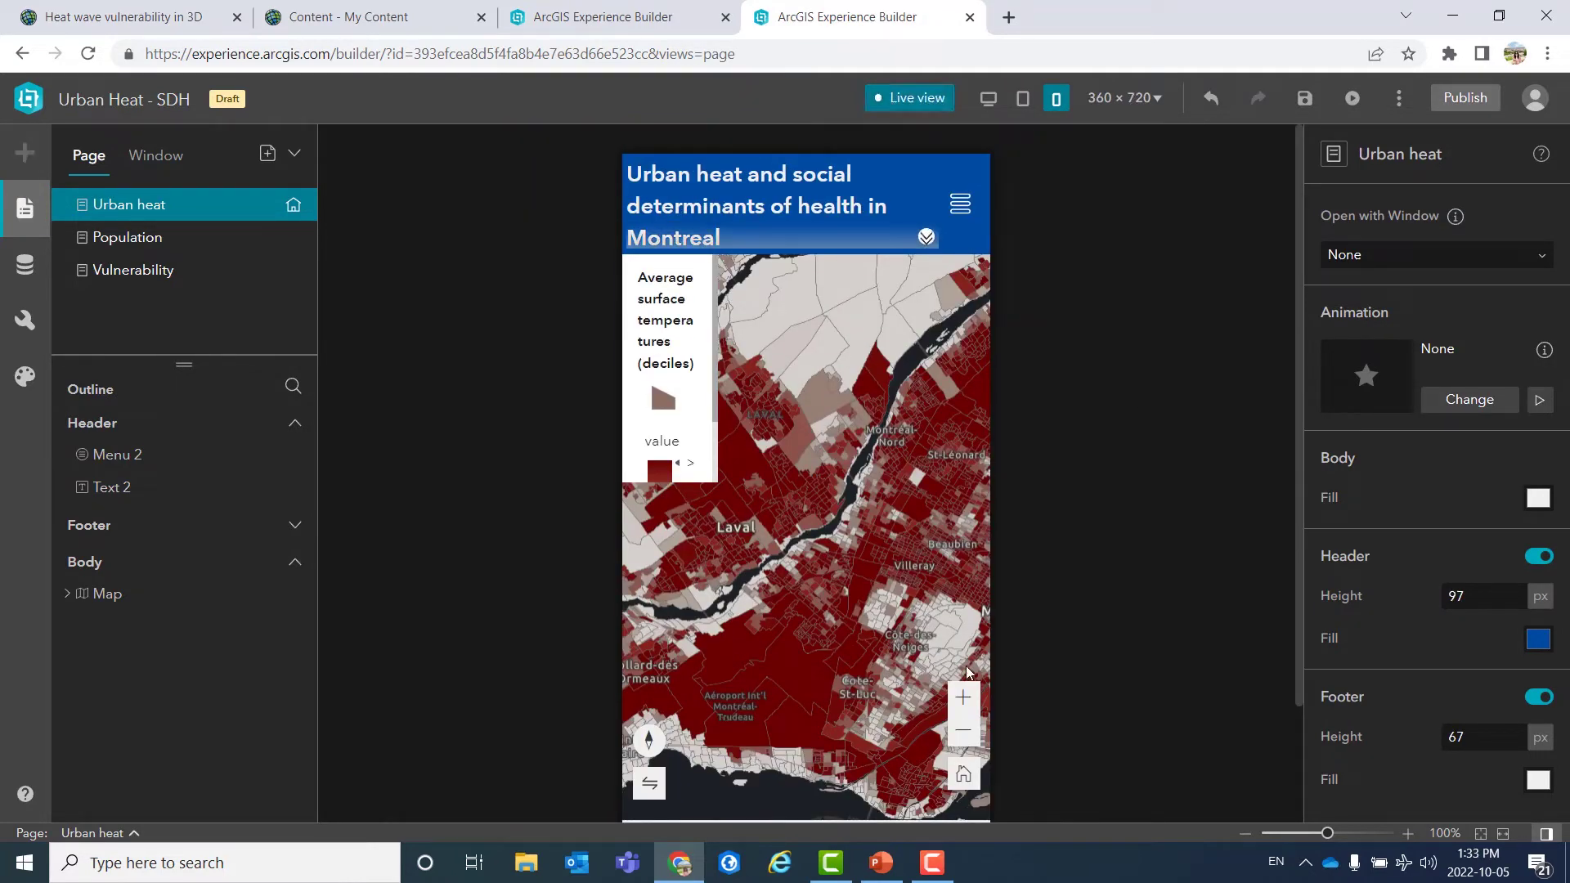
left_click(964, 734)
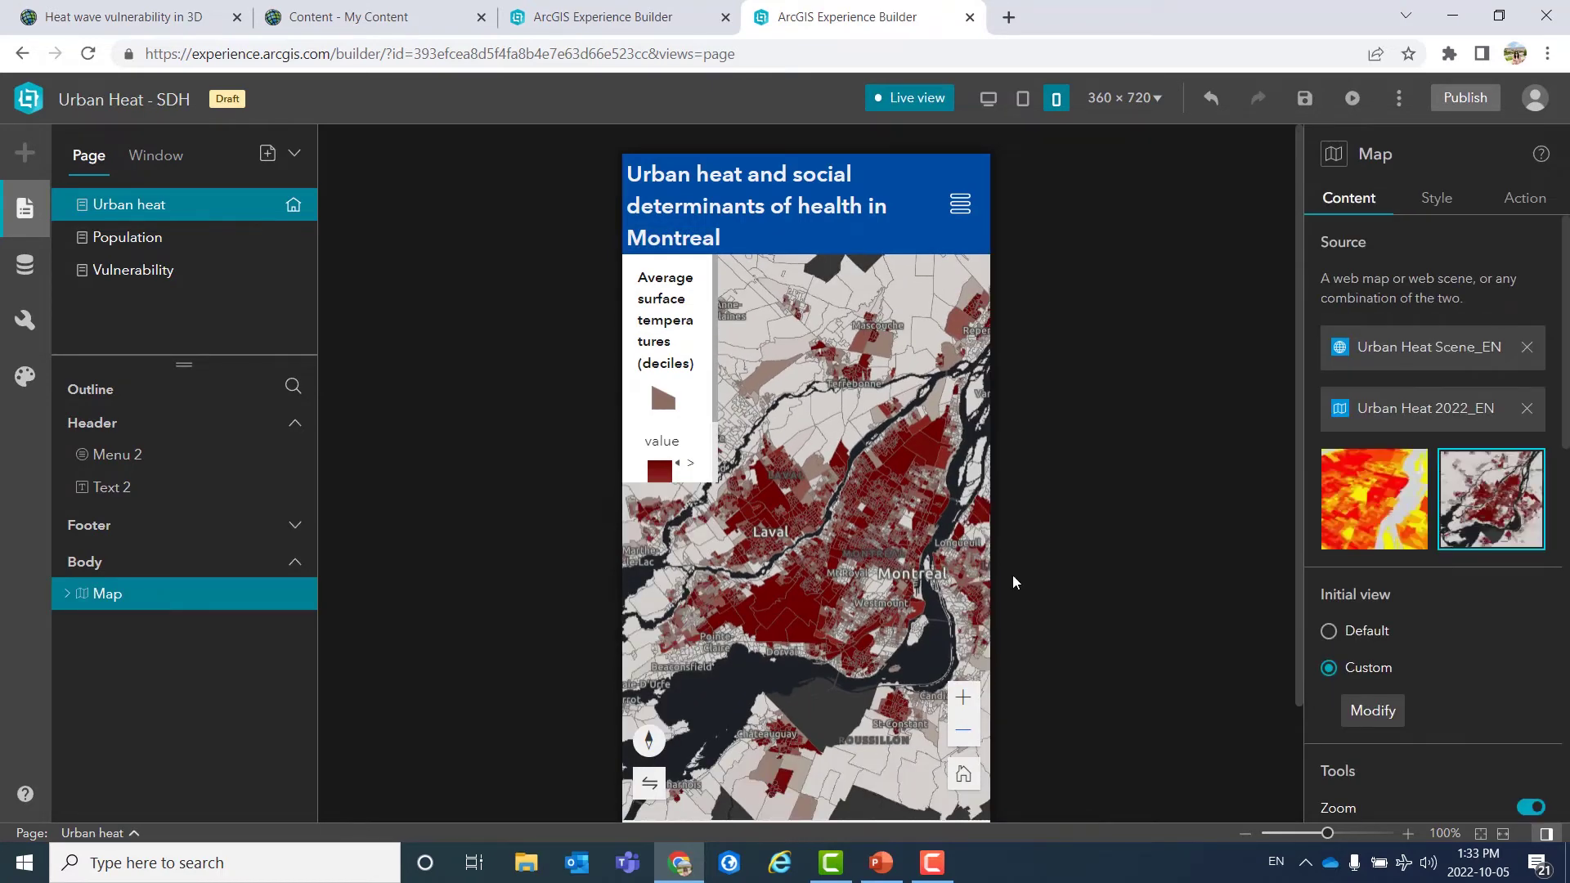
scroll(1016, 583, "down", 1)
scroll(1016, 582, "down", 2)
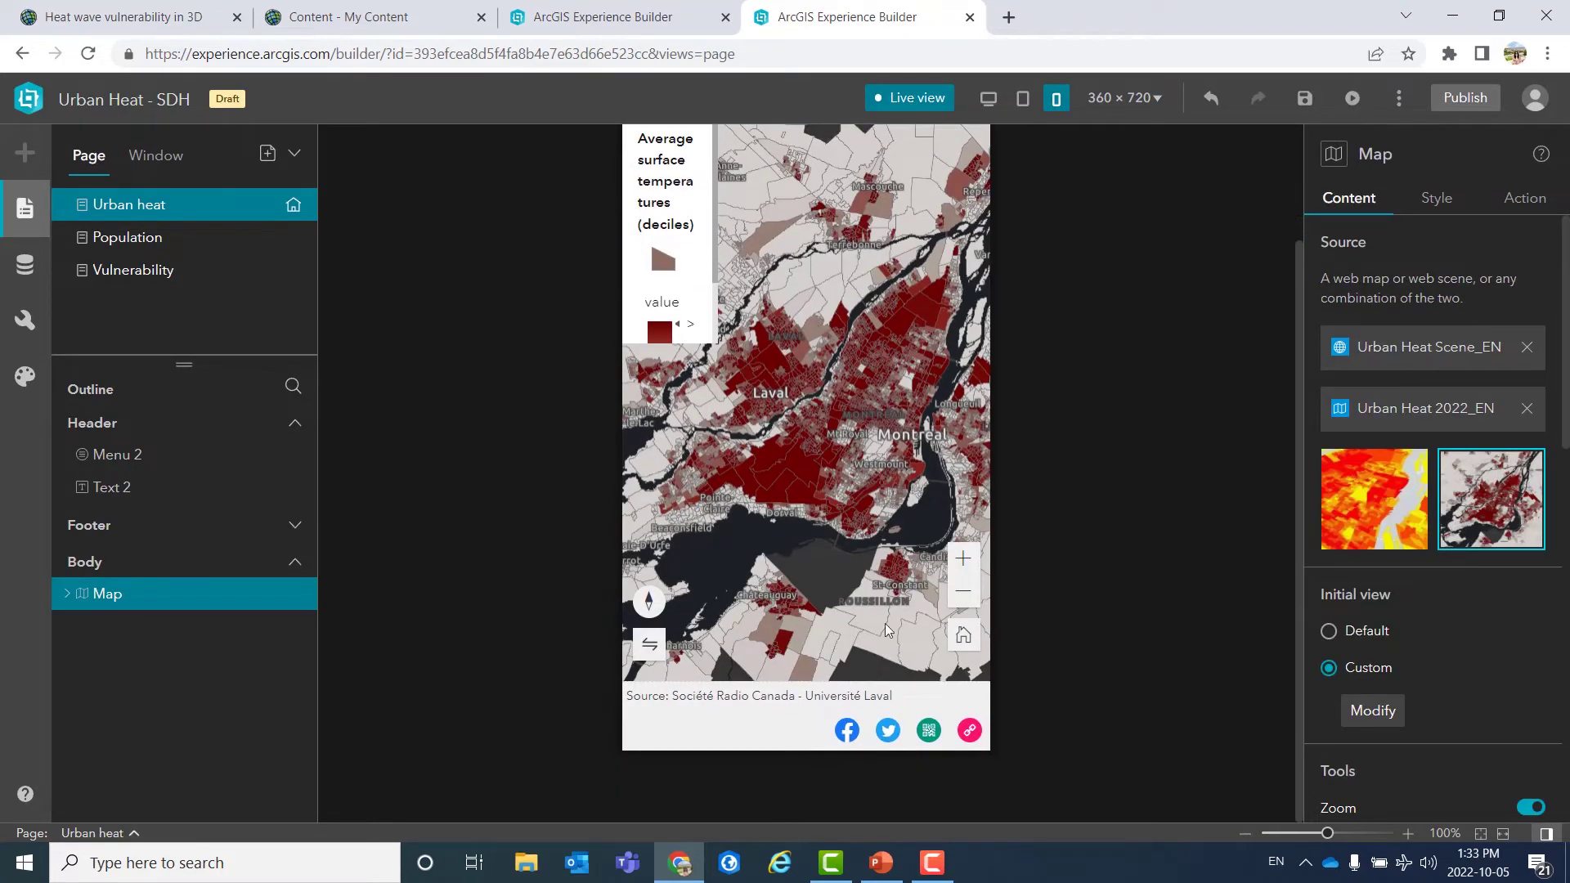
scroll(1019, 388, "up", 2)
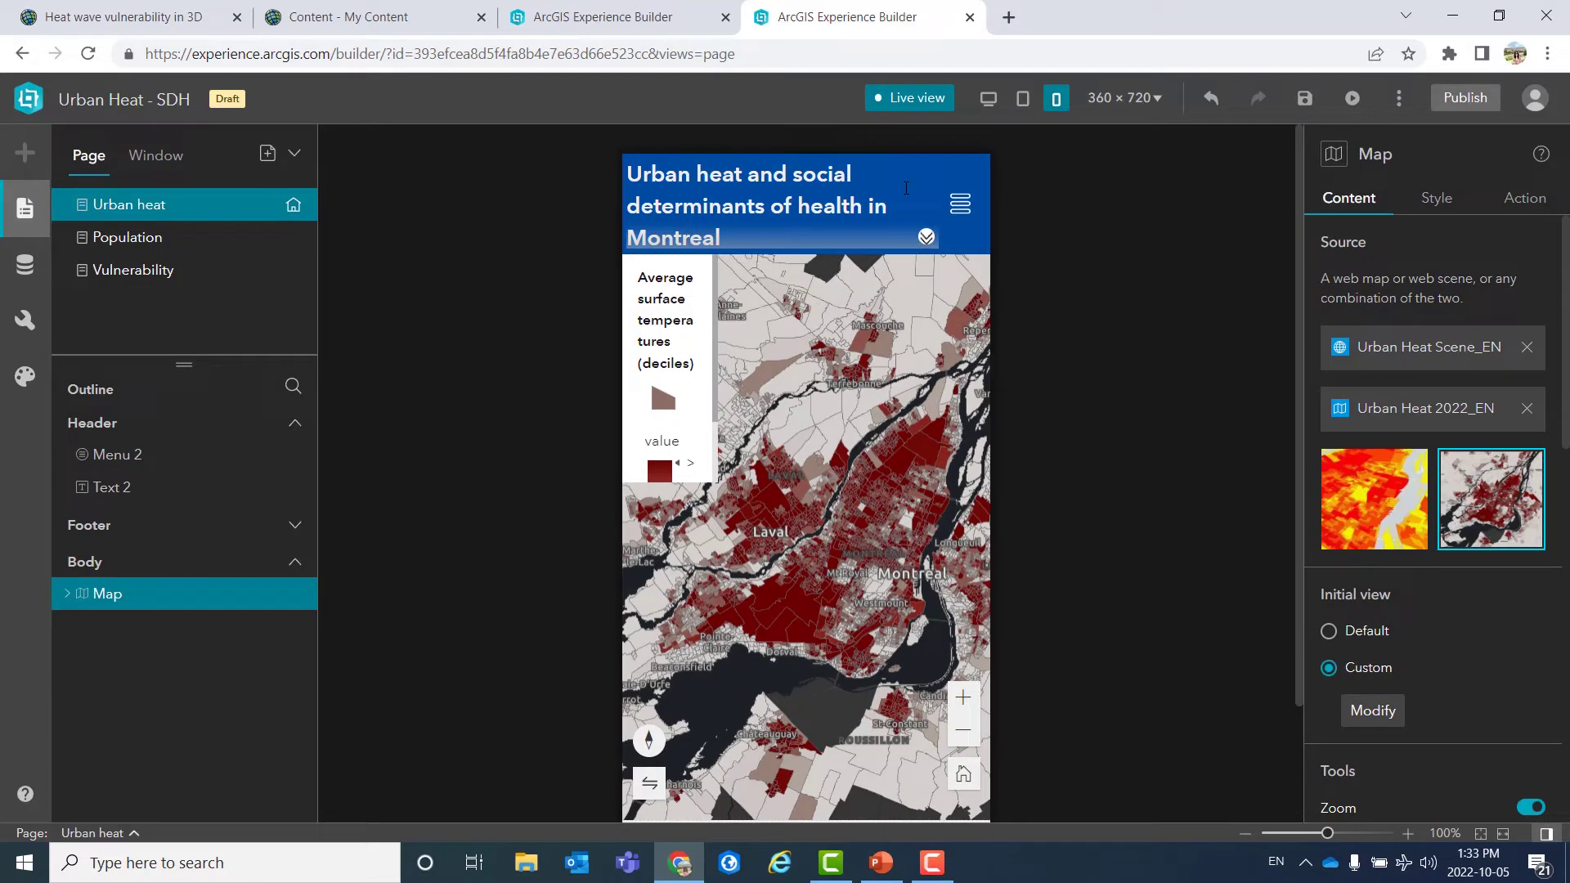
left_click(917, 100)
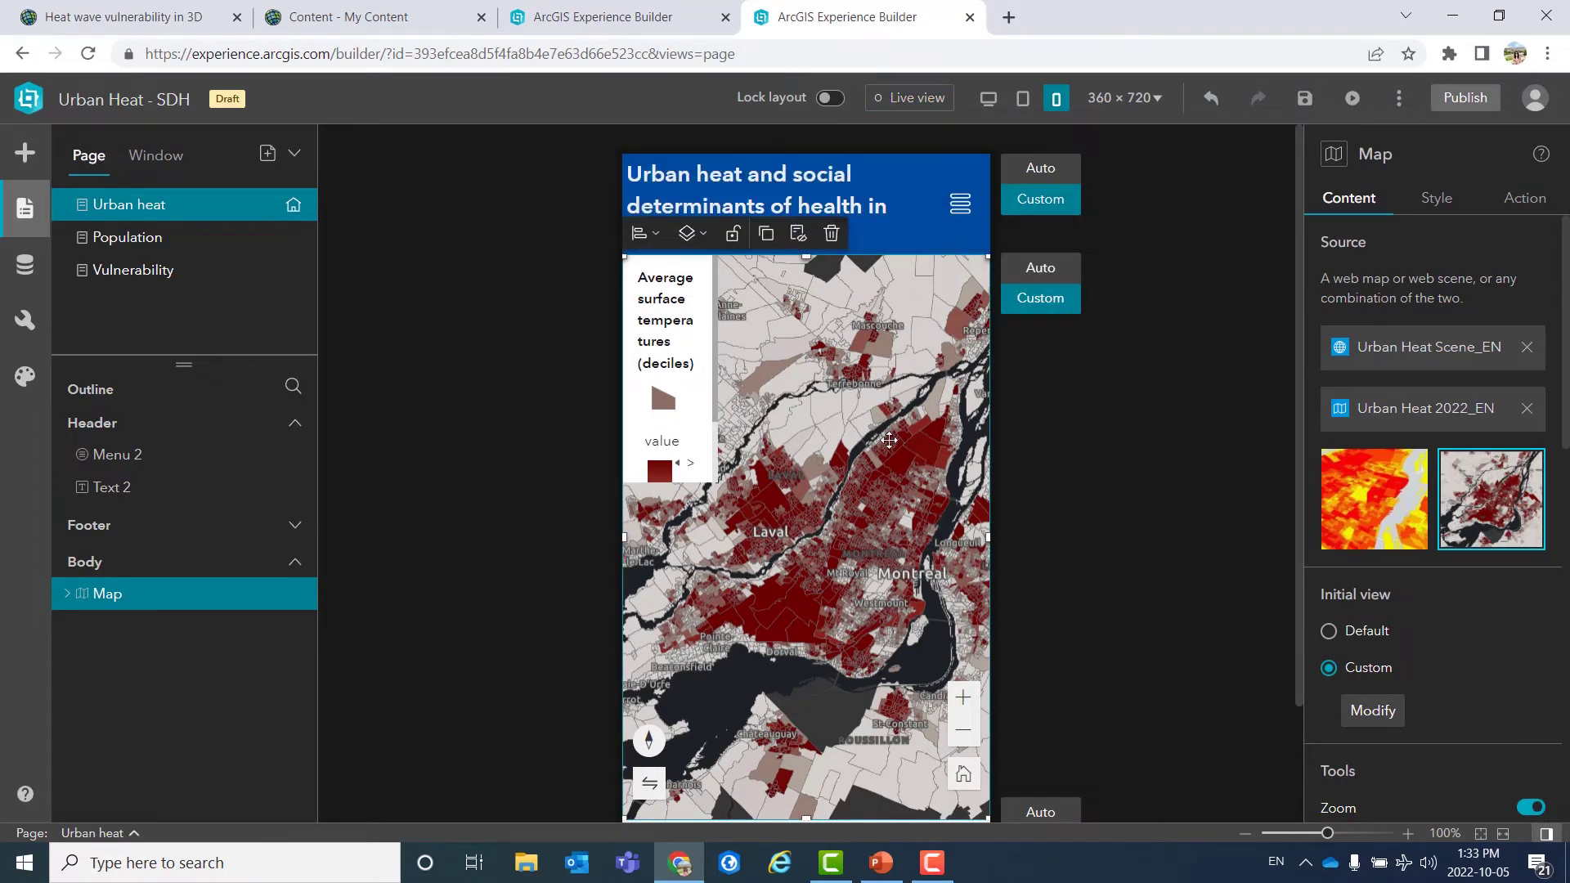
Widen Legend 6 and extend its height so the full > 8.3 to < 2.7 scale shows.
left_click(704, 360)
left_click_drag(716, 360, 750, 359)
left_click_drag(753, 357, 741, 359)
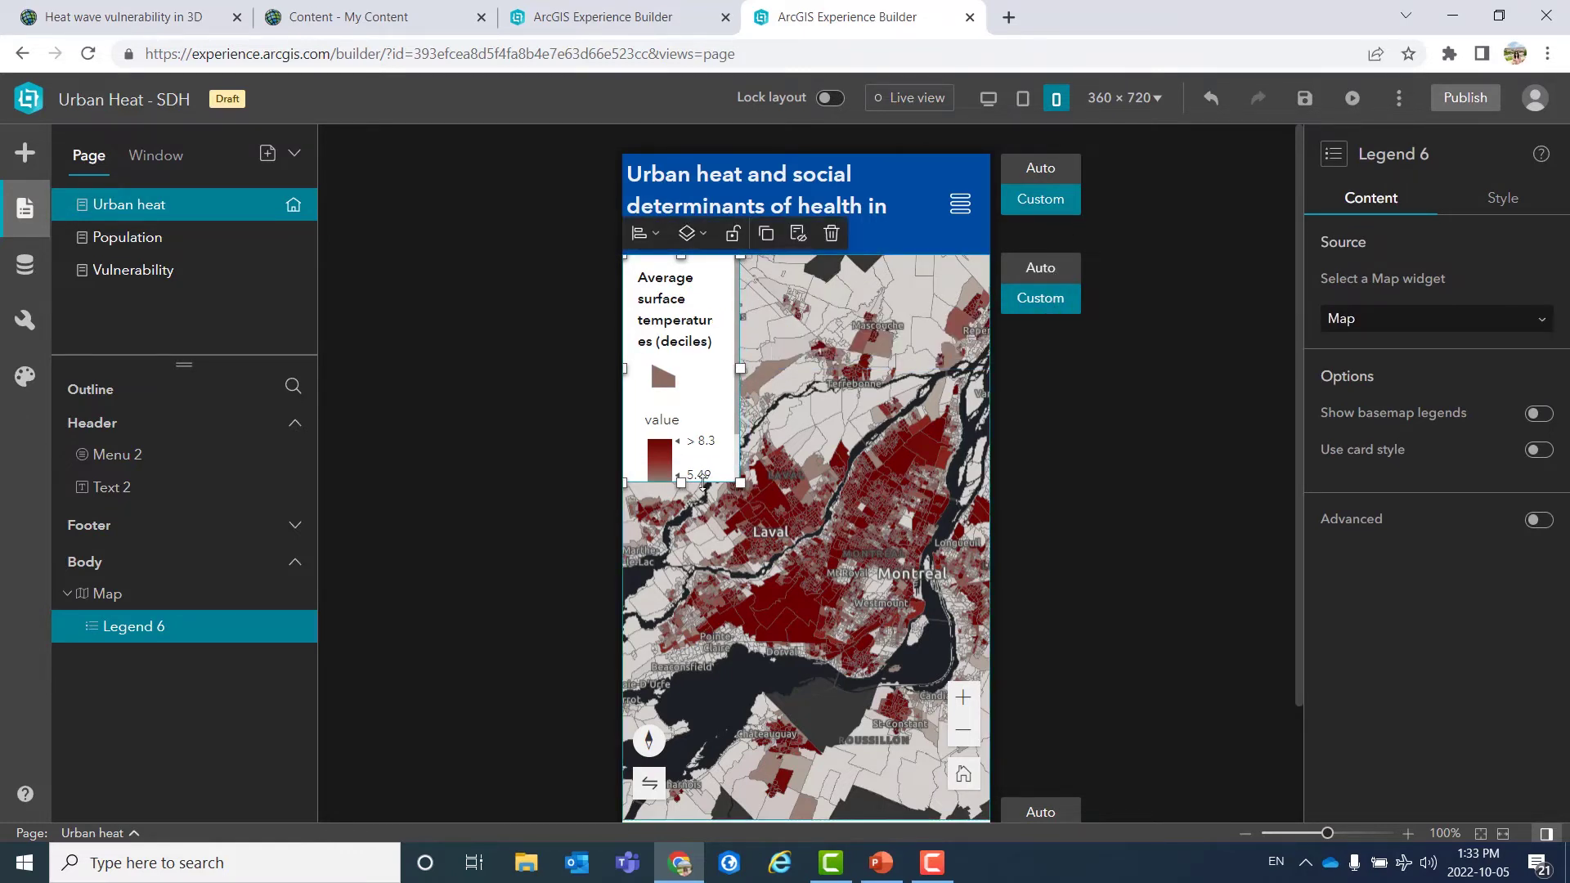
left_click_drag(681, 482, 684, 550)
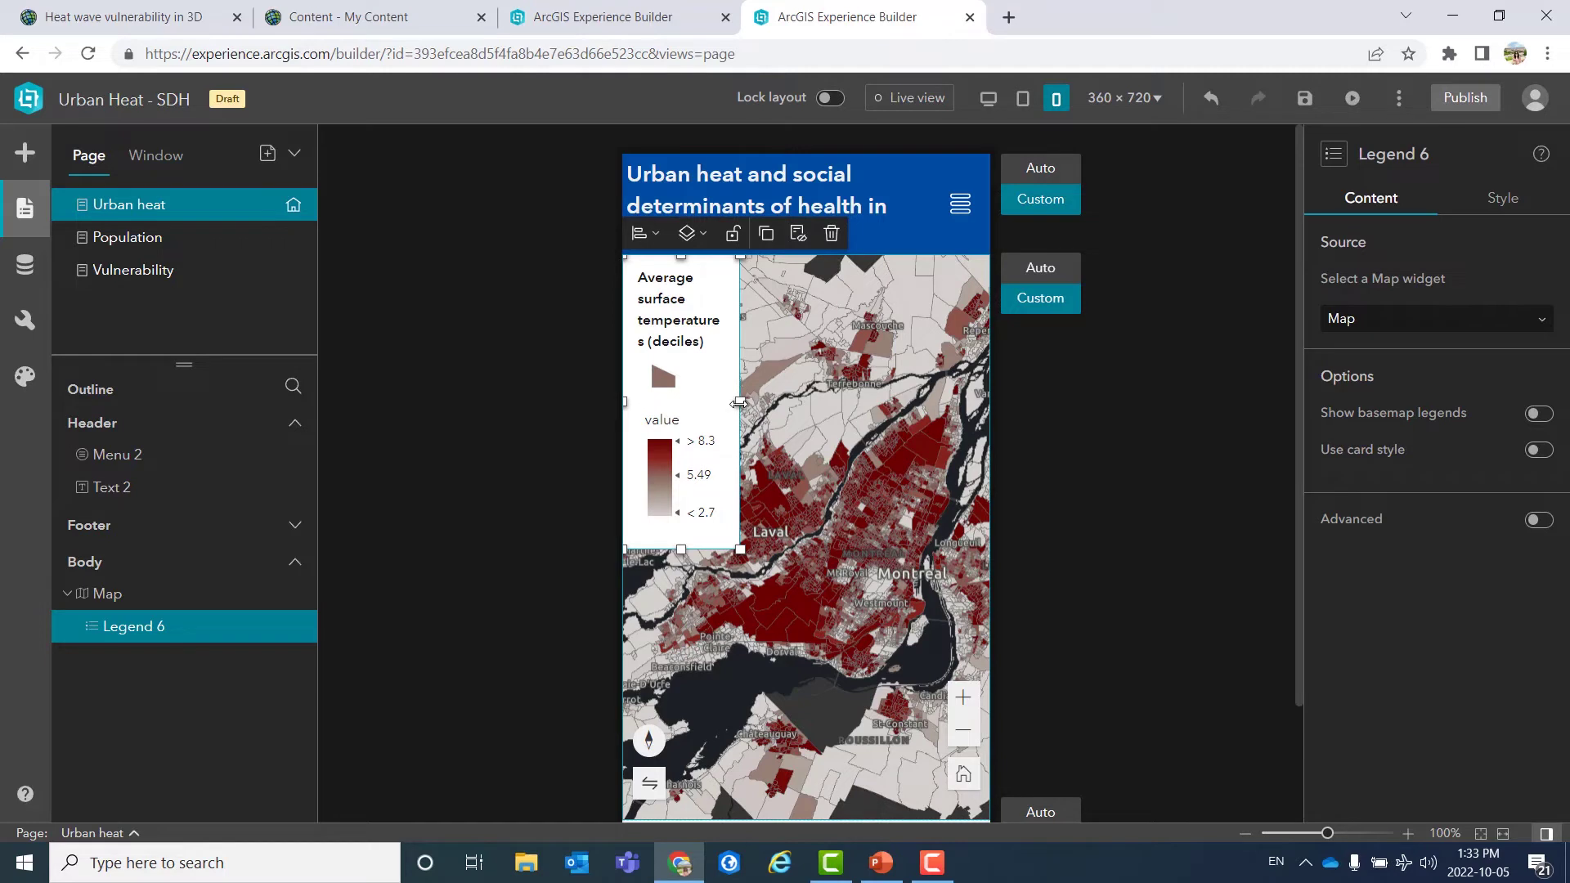
key("alt+Tab")
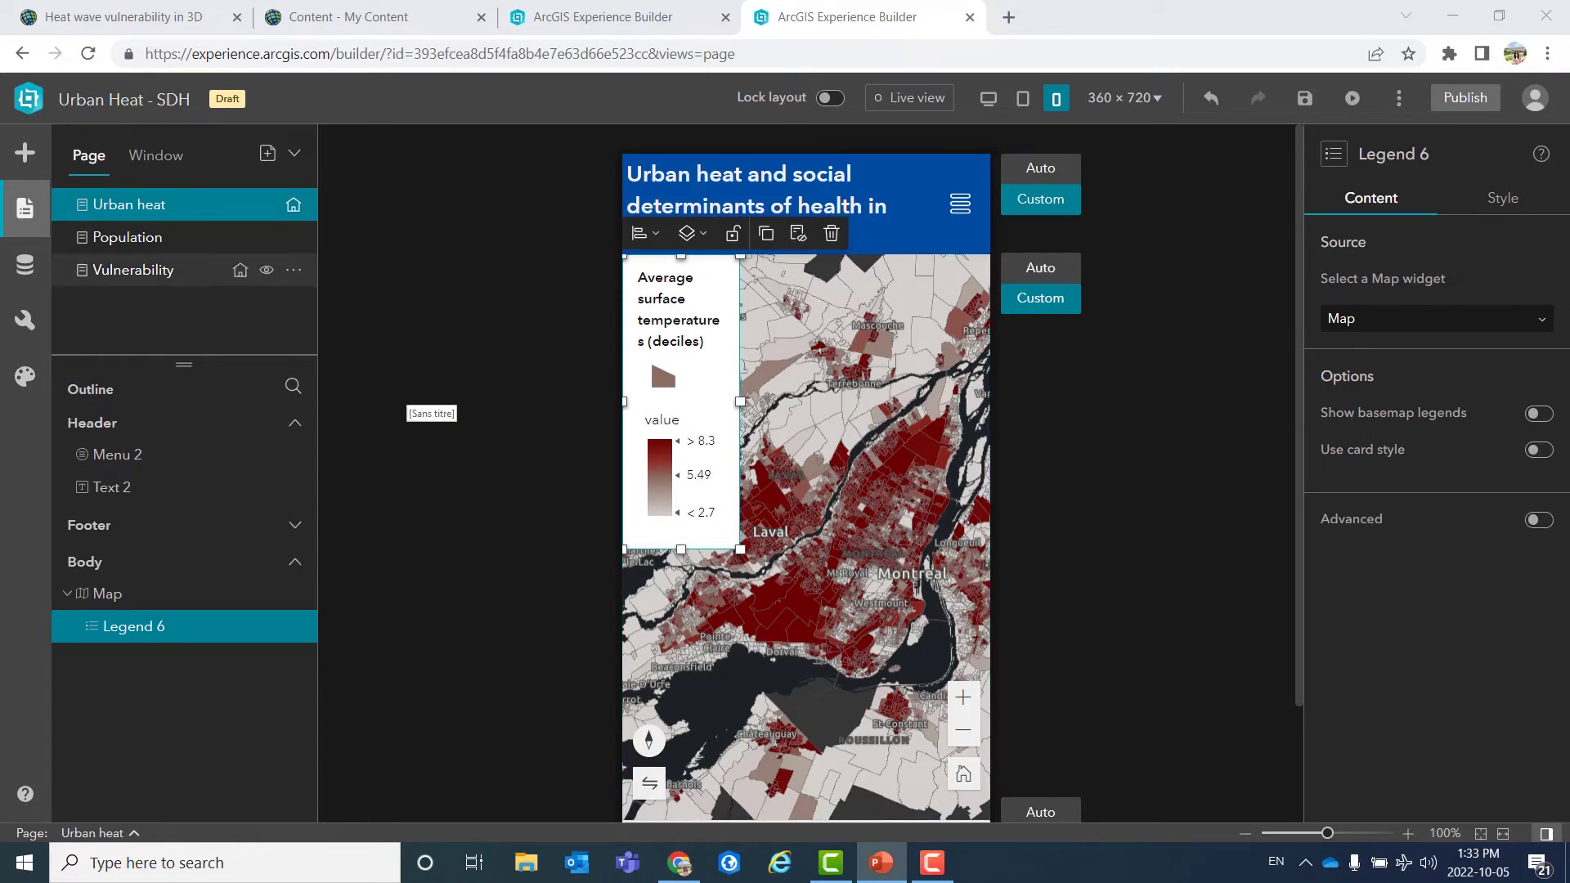
Select the Population page in the Page panel to show it on the phone canvas.
left_click(123, 251)
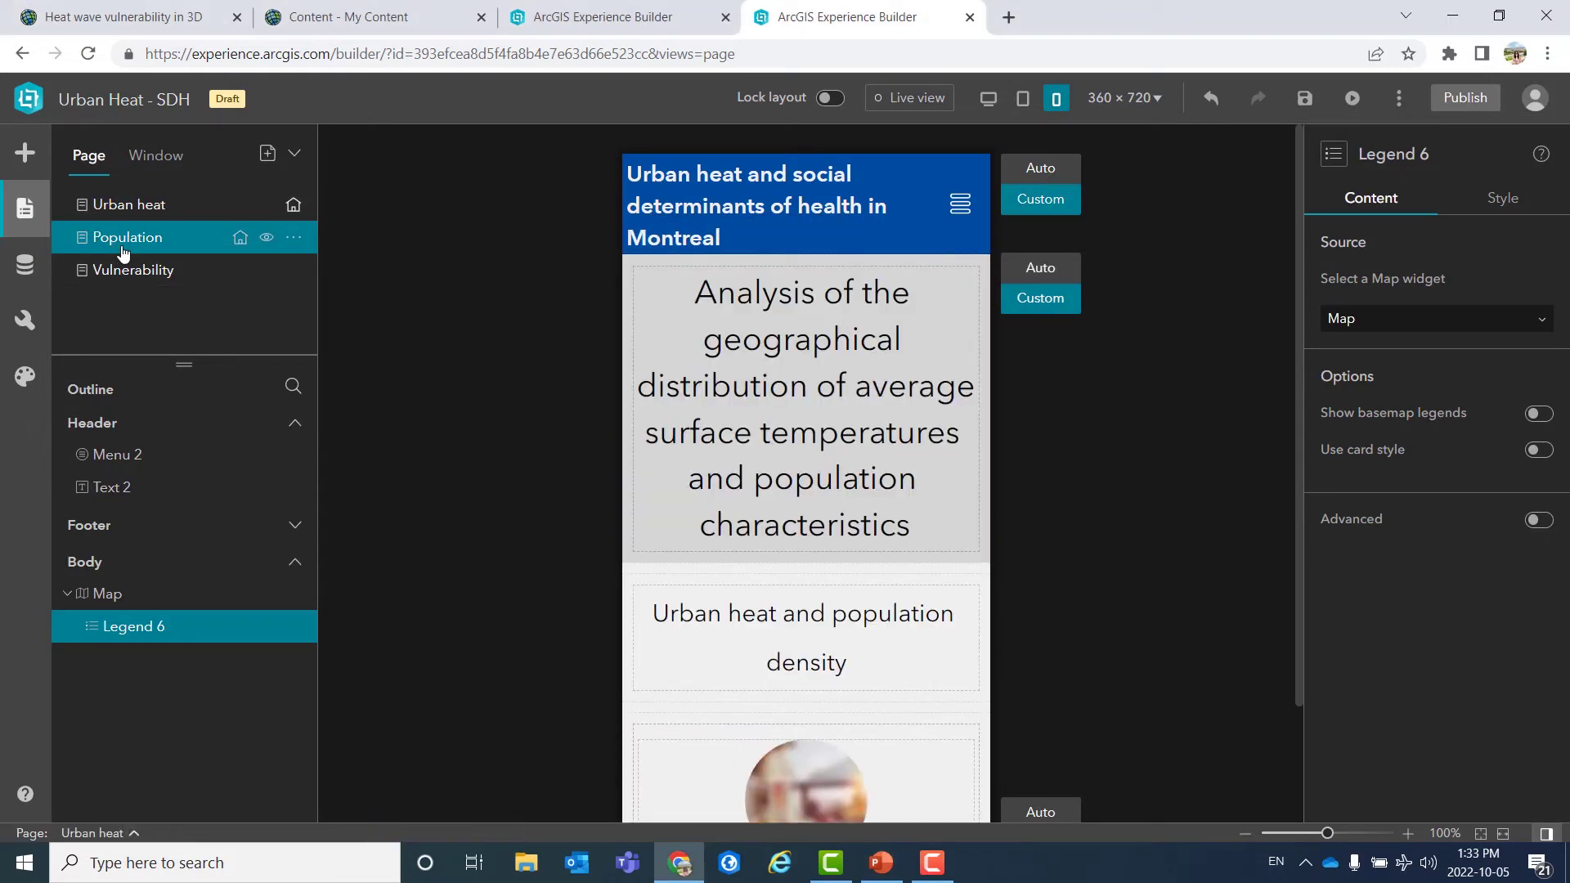